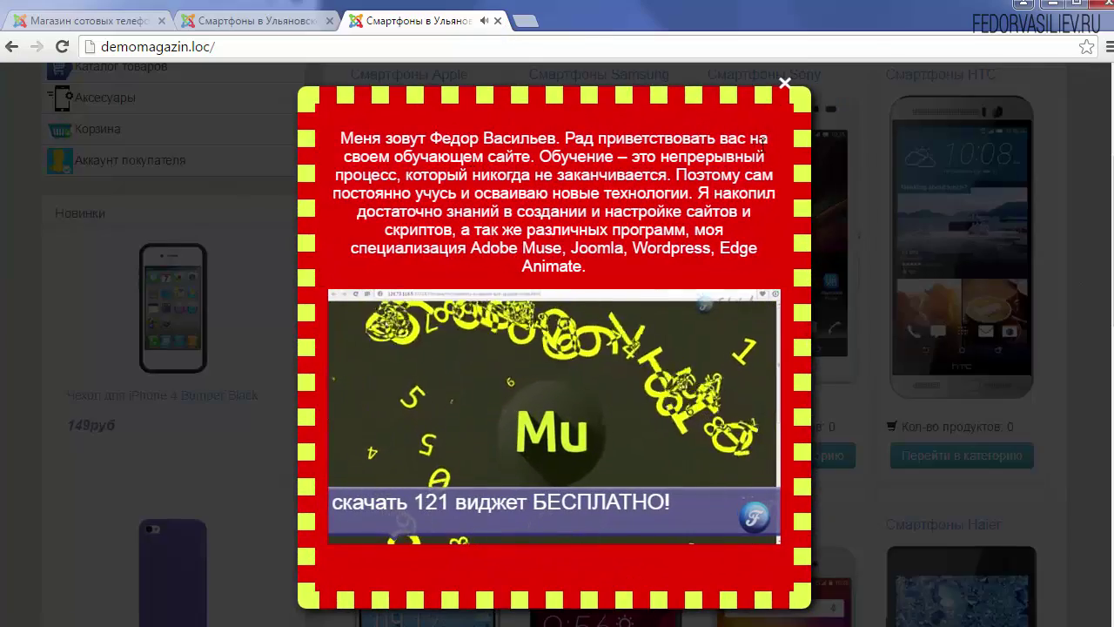
{"action": "left_click", "coordinate": [784, 82]}
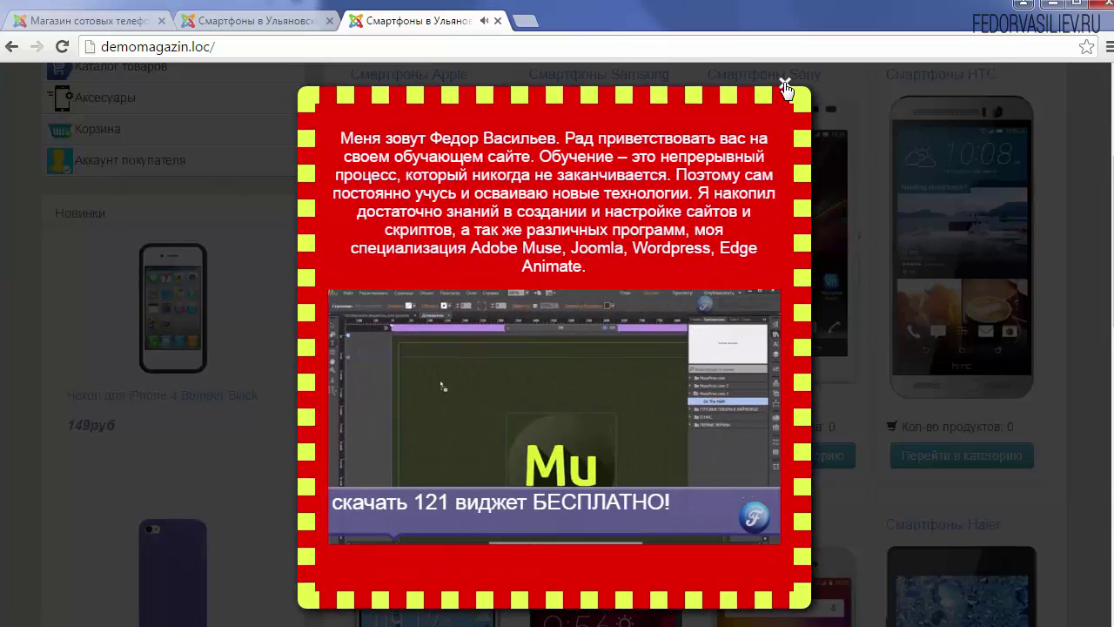
{"action": "left_click", "coordinate": [784, 86]}
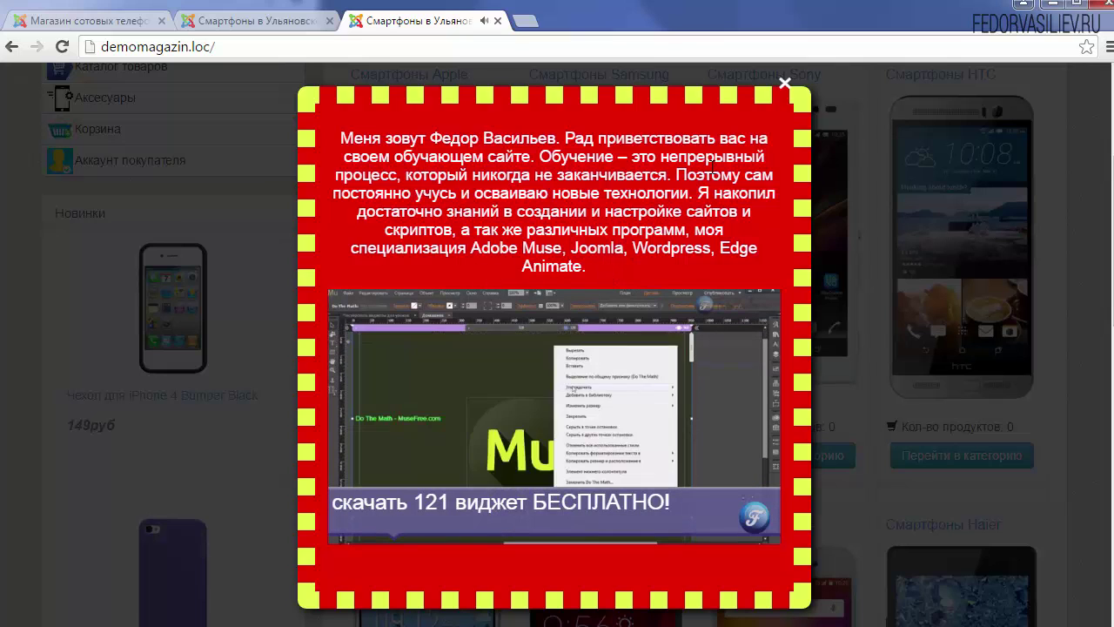
{"action": "left_click", "coordinate": [784, 82]}
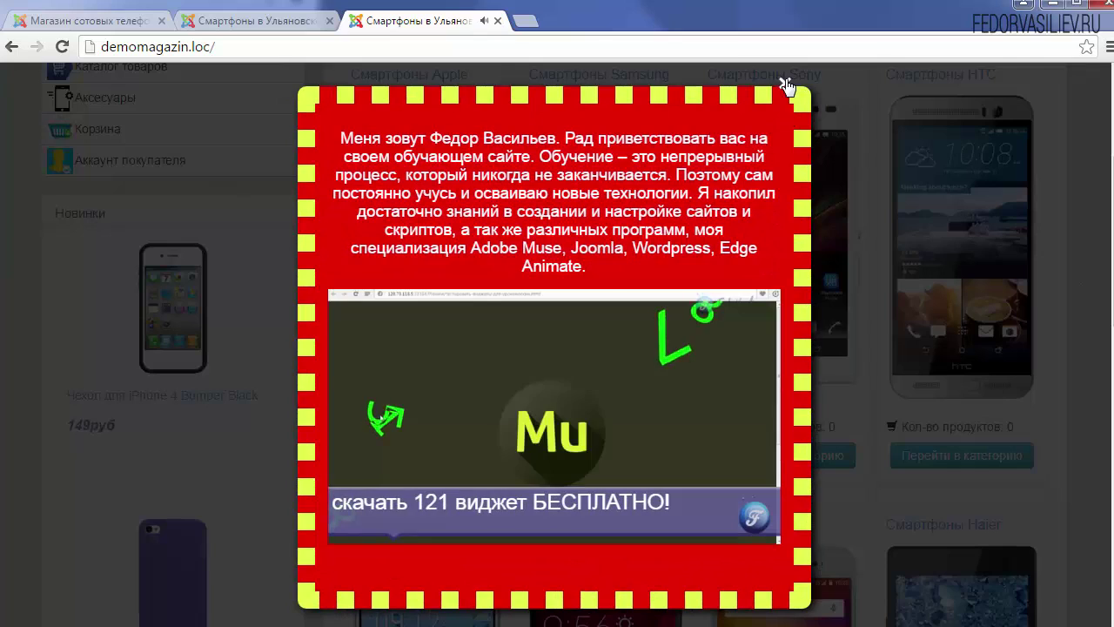
Switch to the Joomla administrator control panel and open the extension installation page.
{"action": "key", "text": "ctrl+1"}
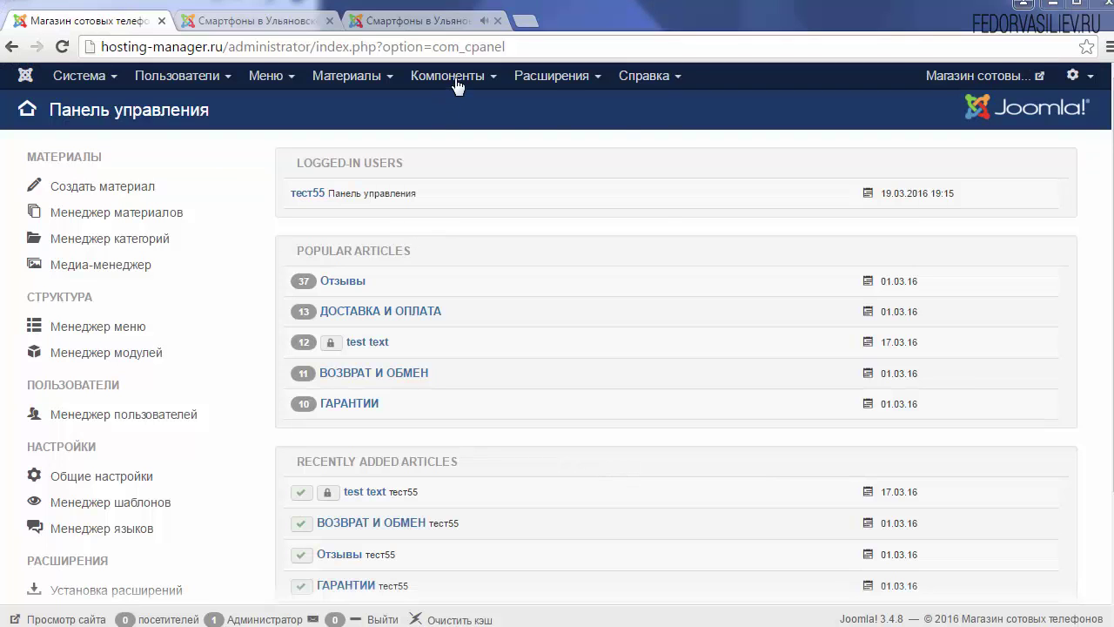
{"action": "left_click", "coordinate": [546, 80]}
{"action": "left_click", "coordinate": [550, 105]}
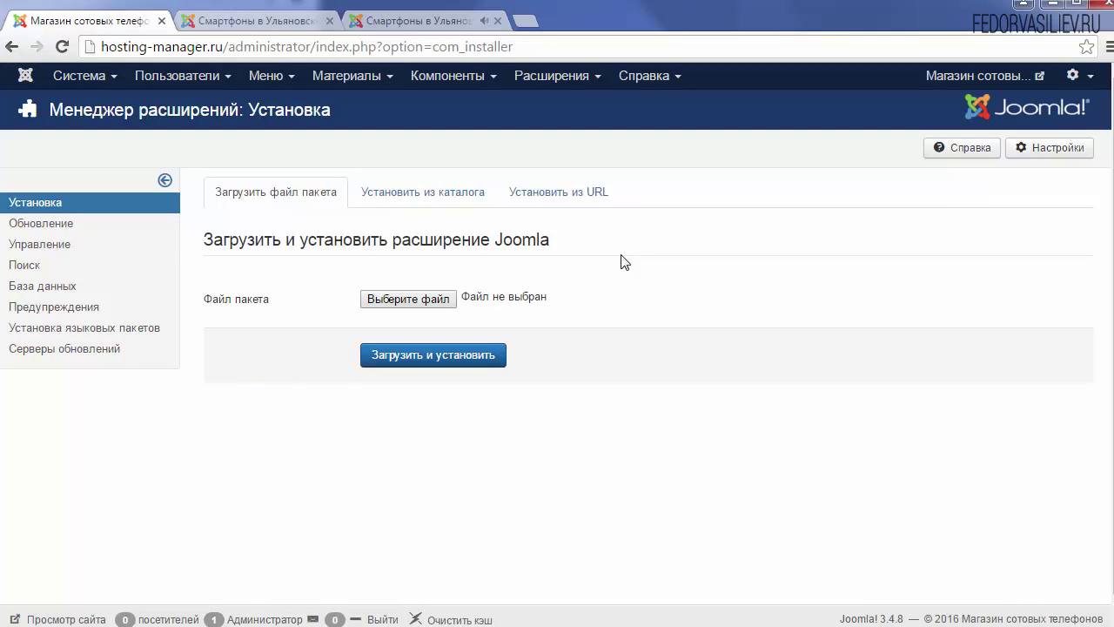
Try to upload and install the package Shortcode Ultimate V3.0.1.zip, then read the error message and check the archive's size.
{"action": "key", "text": "alt+Tab"}
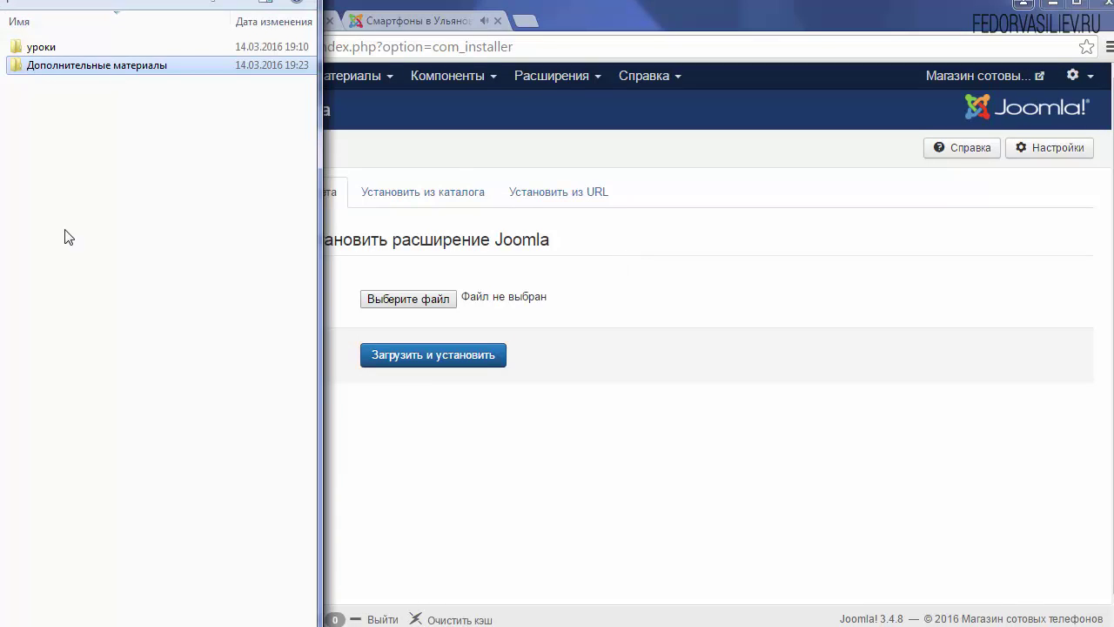
{"action": "double_click", "coordinate": [70, 68]}
{"action": "double_click", "coordinate": [35, 43]}
{"action": "left_click", "coordinate": [52, 102]}
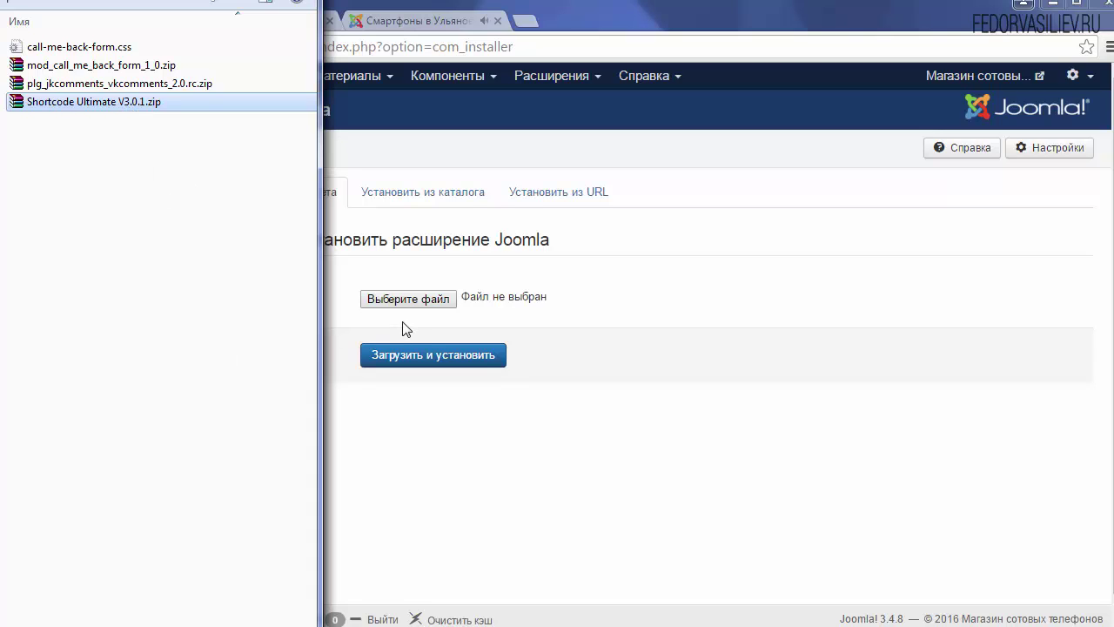
{"action": "left_click_drag", "start_coordinate": [100, 106], "coordinate": [483, 307]}
{"action": "left_click", "coordinate": [403, 365]}
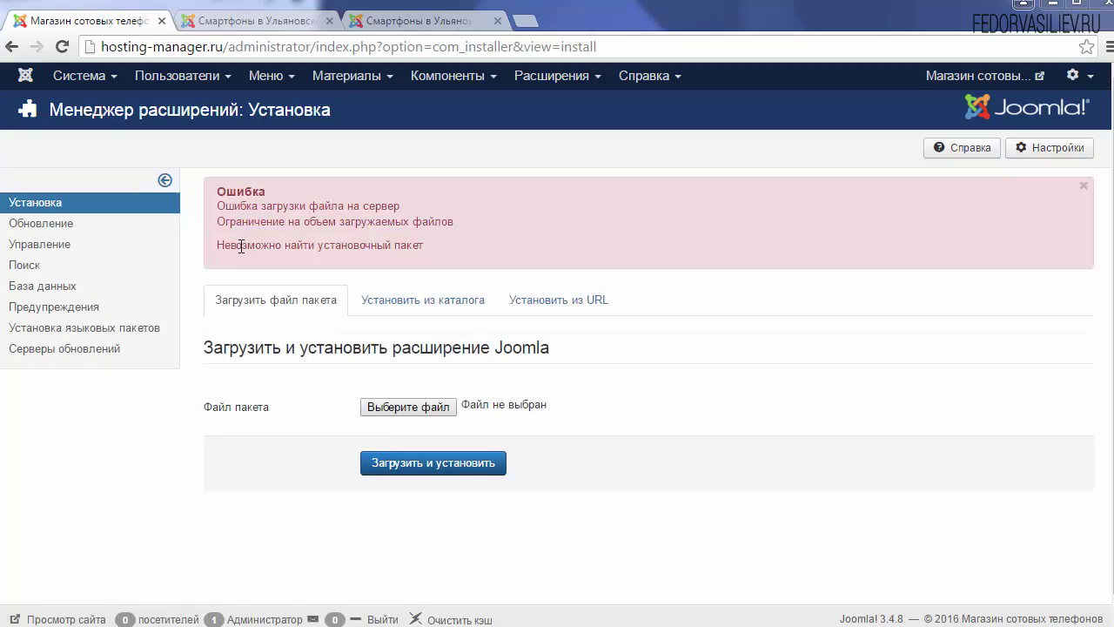
{"action": "left_click_drag", "start_coordinate": [217, 223], "coordinate": [352, 223]}
{"action": "left_click", "coordinate": [310, 223]}
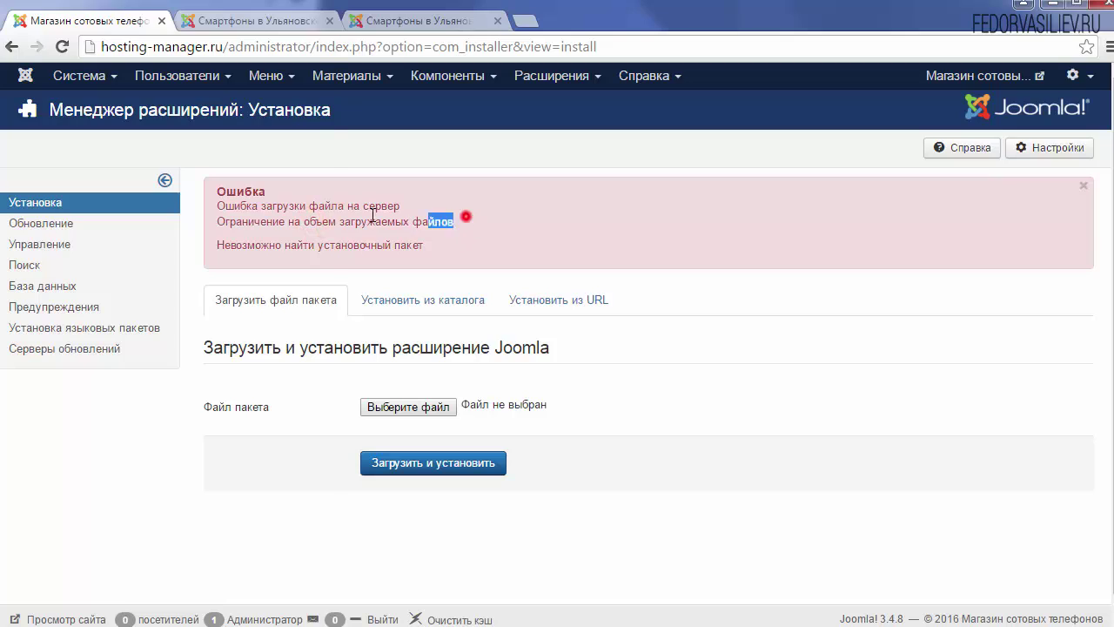
{"action": "left_click_drag", "start_coordinate": [217, 205], "coordinate": [461, 218]}
{"action": "left_click", "coordinate": [82, 102]}
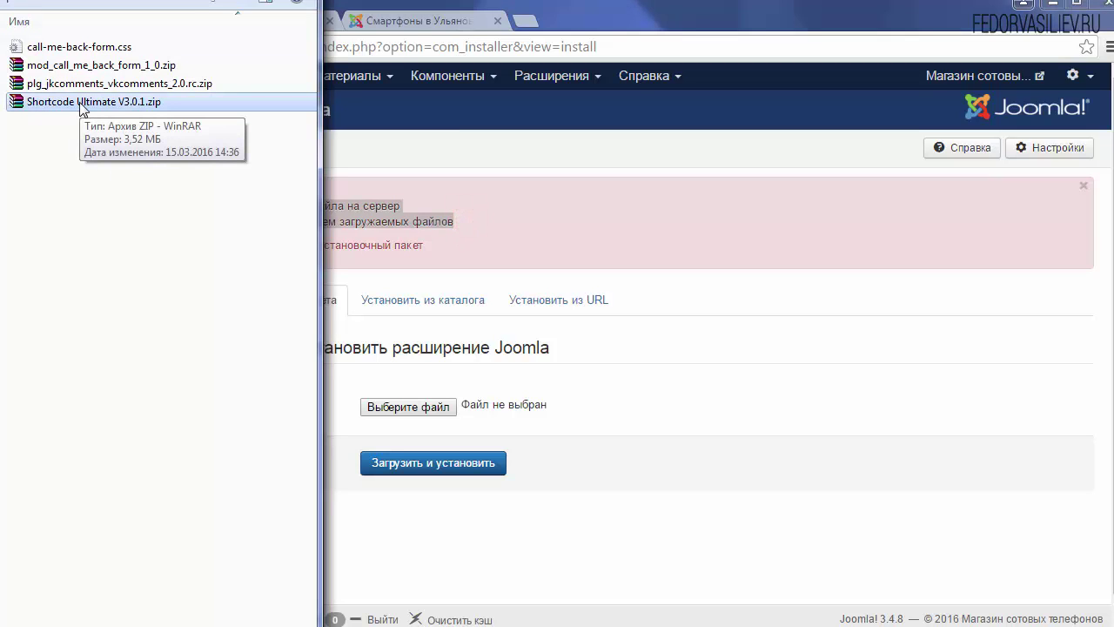
{"action": "left_click", "coordinate": [562, 15]}
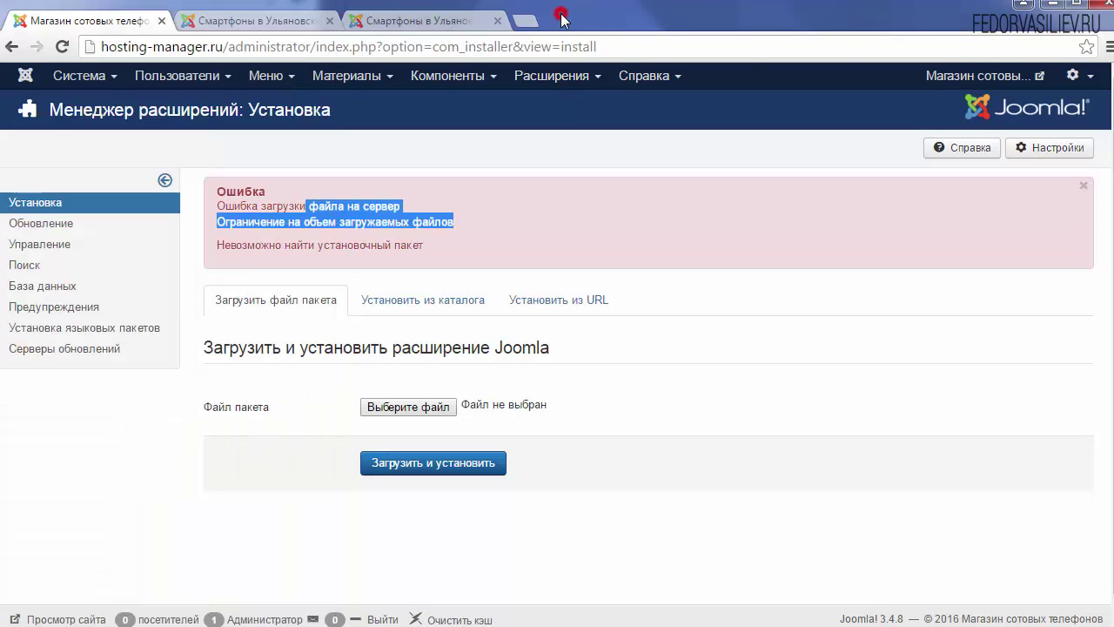
Switch to FileZilla and open the tmp directory on the remote server.
{"action": "key", "text": "alt+Tab"}
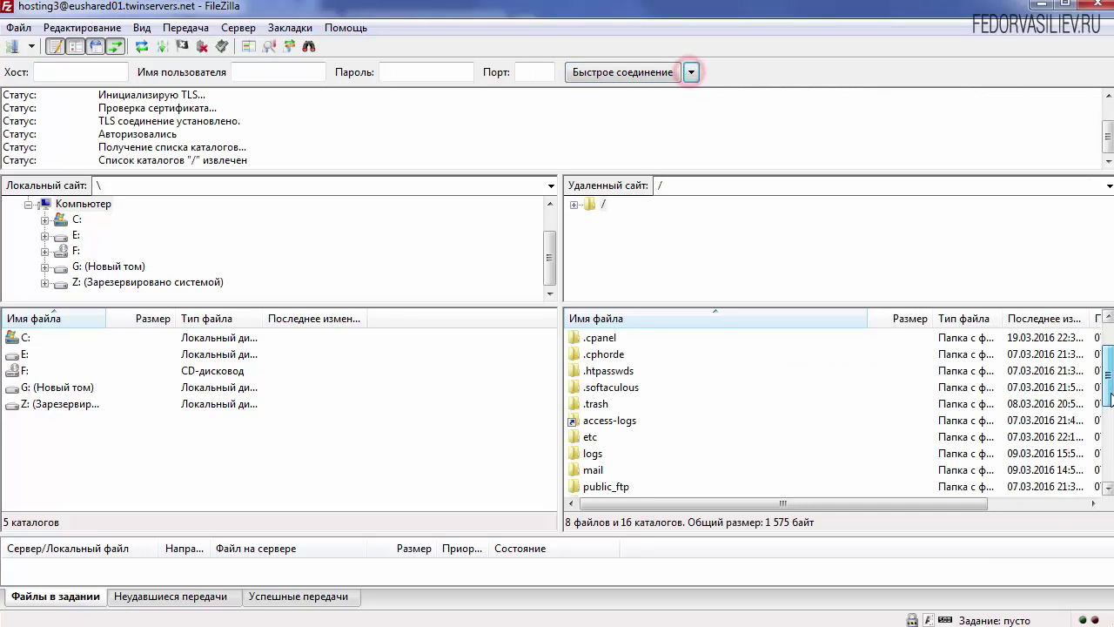
{"action": "scroll", "coordinate": [836, 409], "scroll_direction": "down", "scroll_amount": 2}
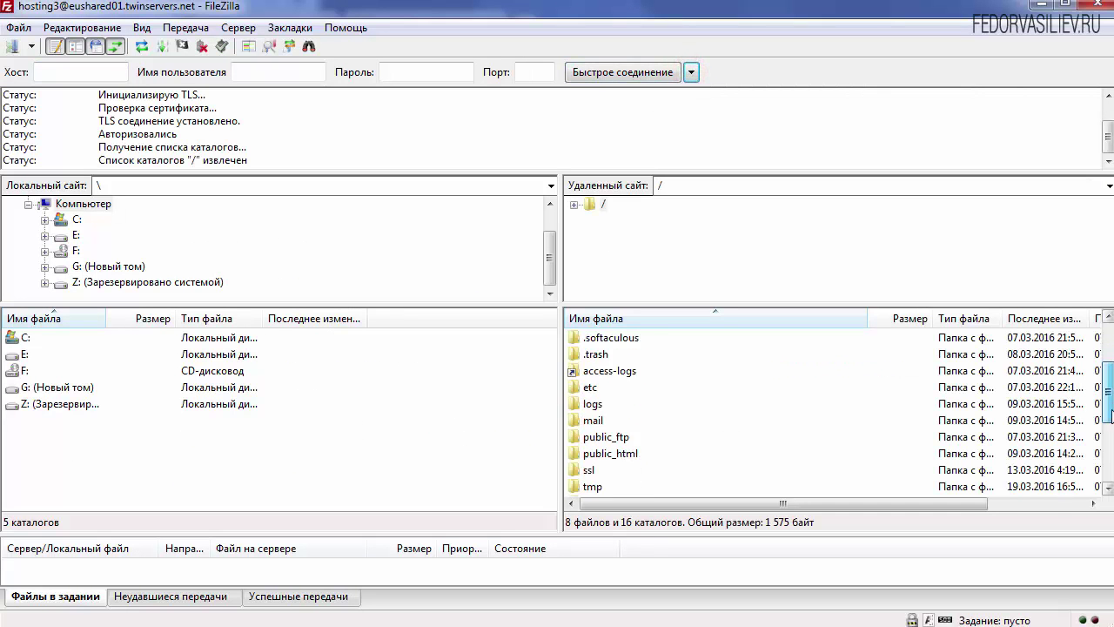
{"action": "scroll", "coordinate": [592, 439], "scroll_direction": "down", "scroll_amount": 1}
{"action": "left_click", "coordinate": [592, 438]}
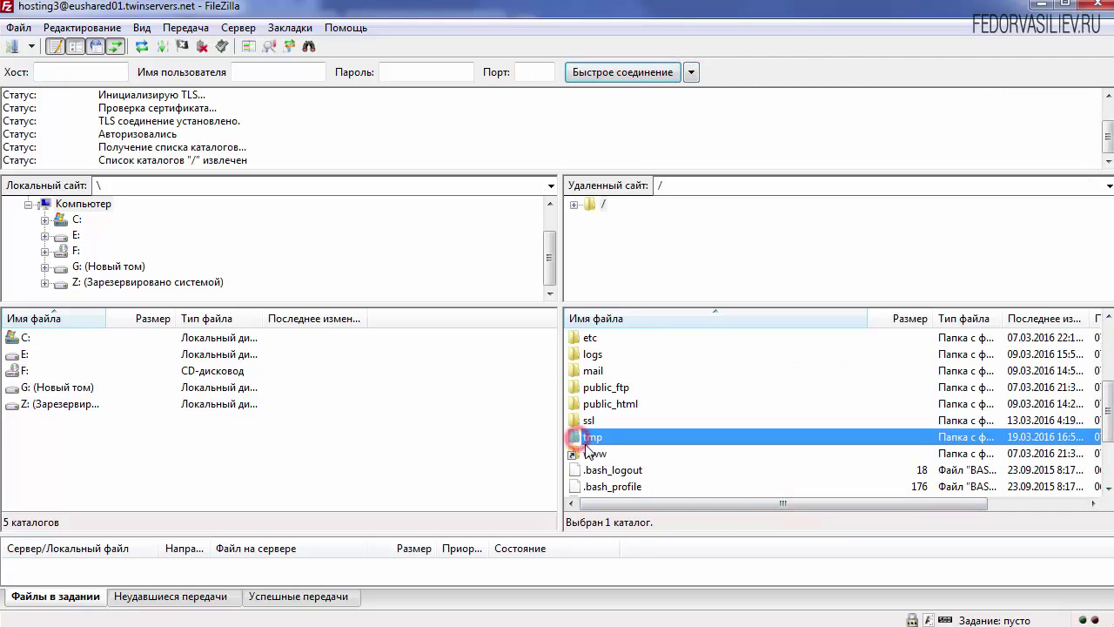
{"action": "double_click", "coordinate": [592, 437]}
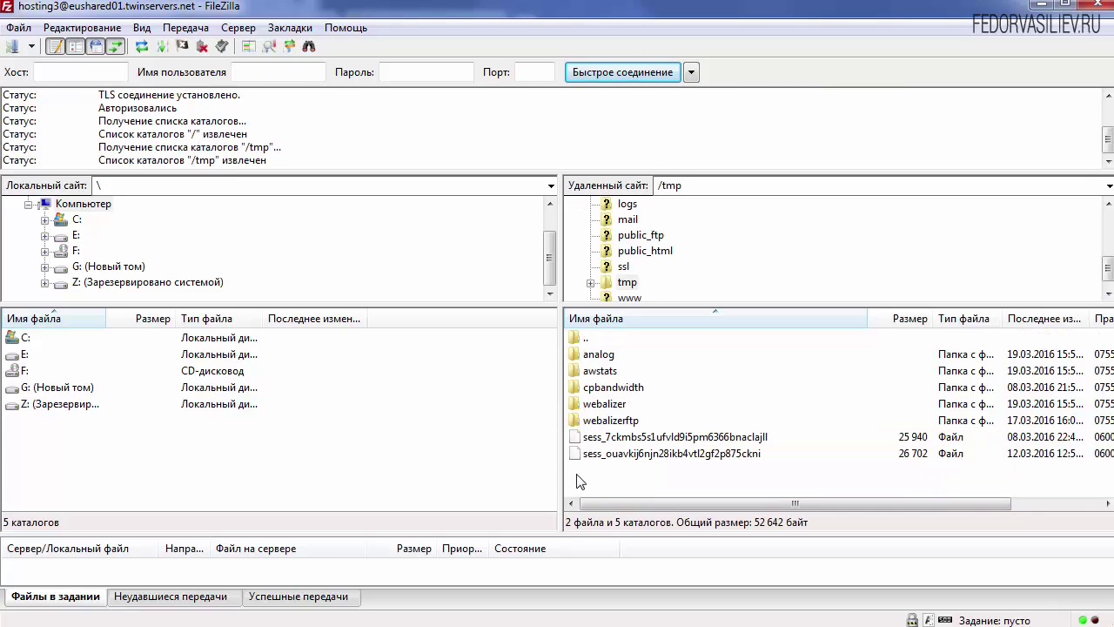
Create a local folder named 1 beside the Shortcode Ultimate V3.0.1.zip archive.
{"action": "key", "text": "alt+Tab"}
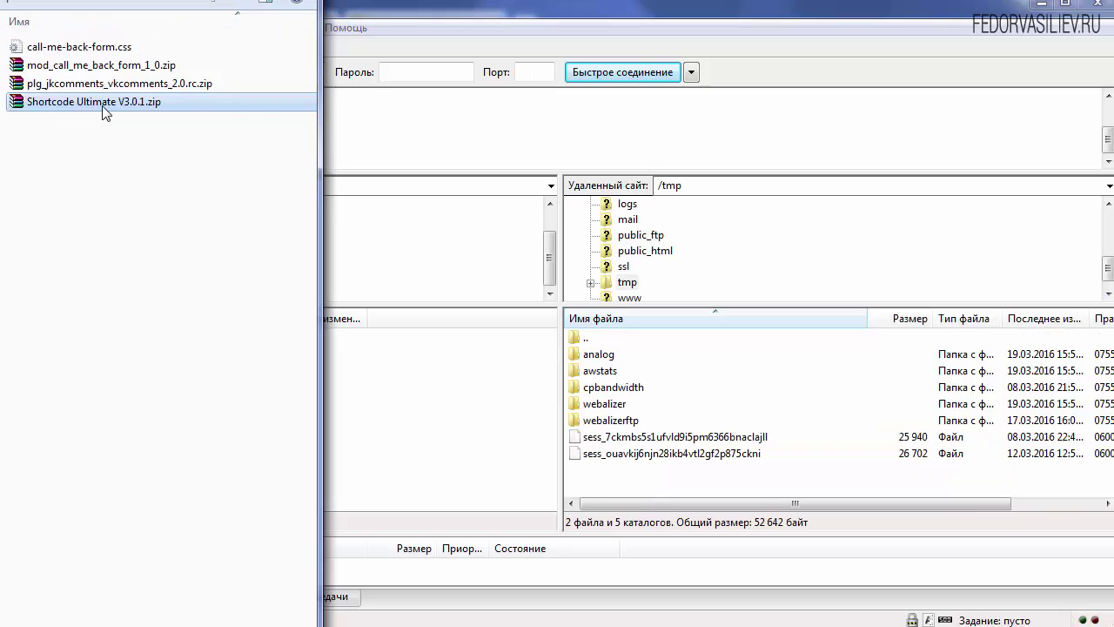
{"action": "right_click", "coordinate": [113, 190]}
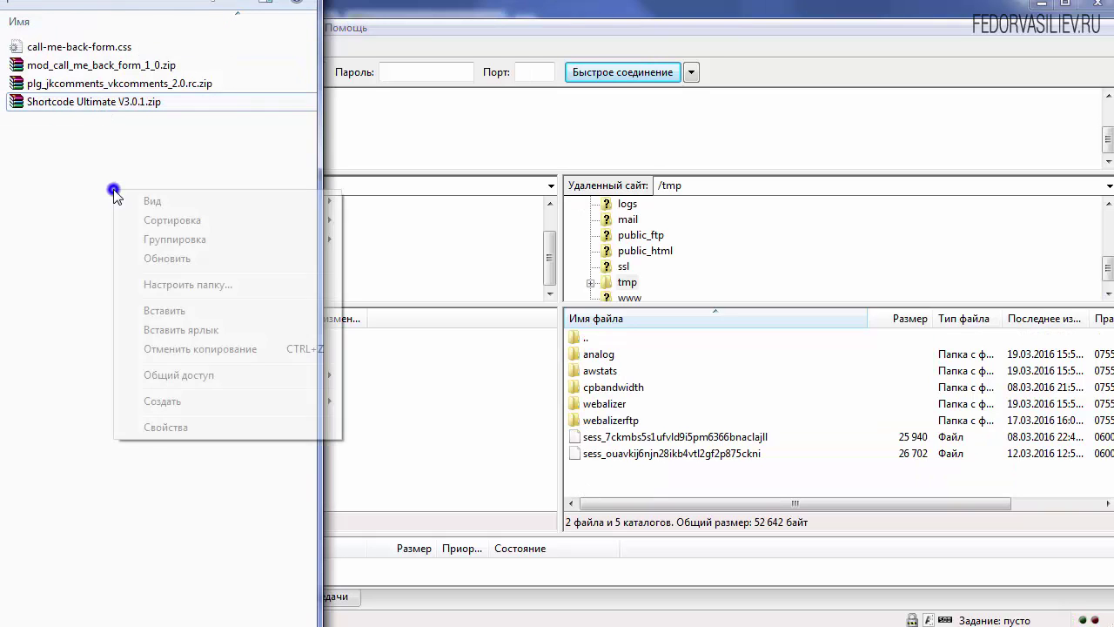
{"action": "mouse_move", "coordinate": [179, 412]}
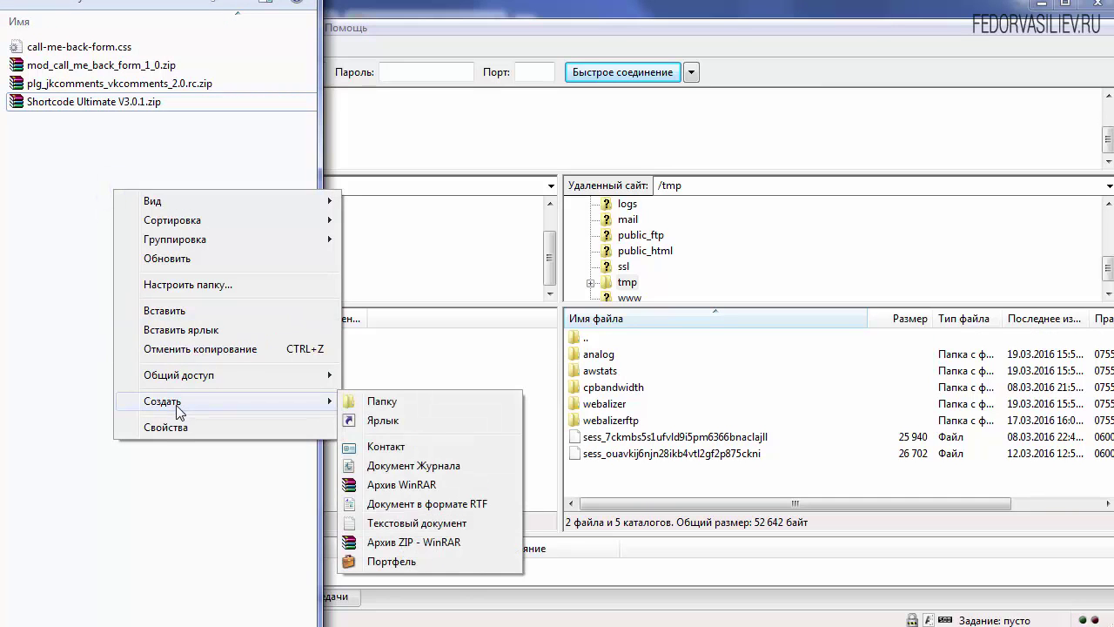
{"action": "left_click", "coordinate": [402, 407]}
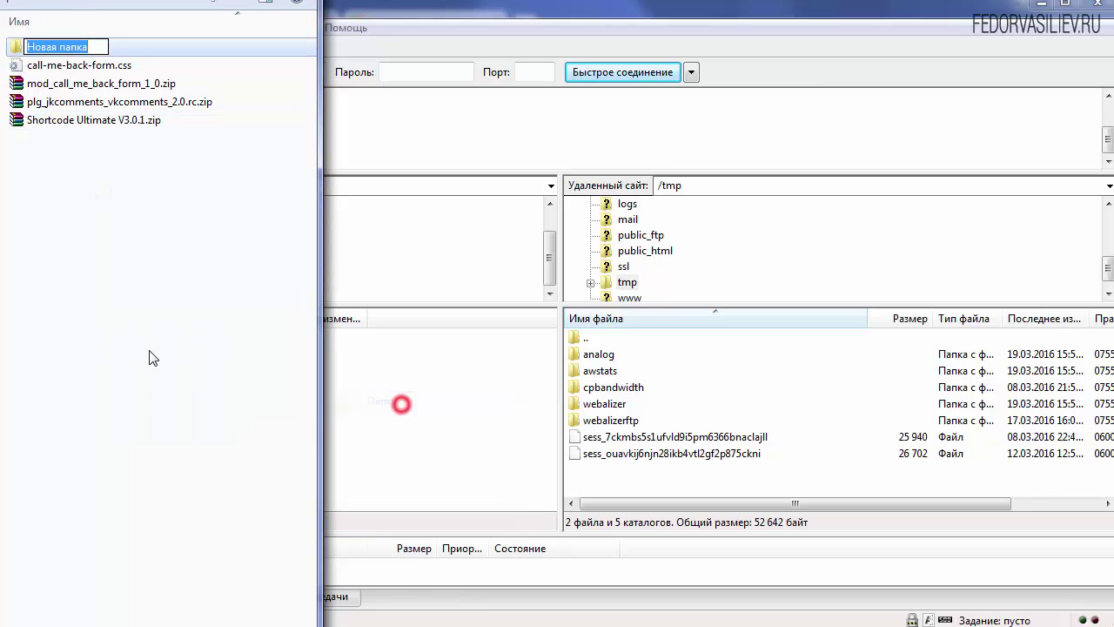
{"action": "type", "text": "1"}
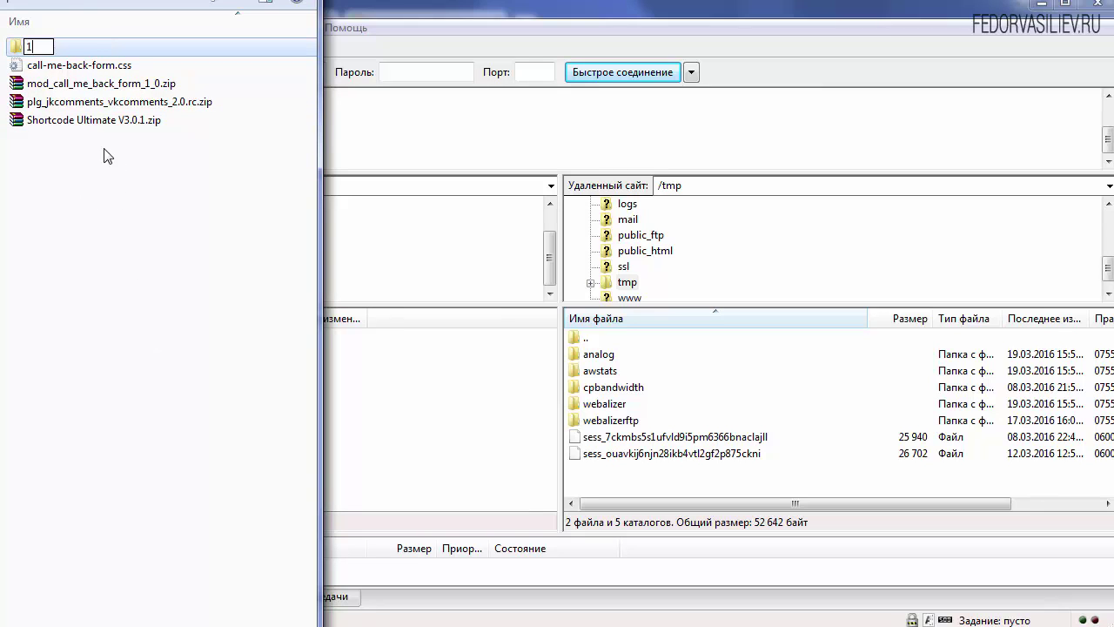
Copy Shortcode Ultimate V3.0.1.zip into folder 1 and extract its contents there.
{"action": "right_click", "coordinate": [84, 121]}
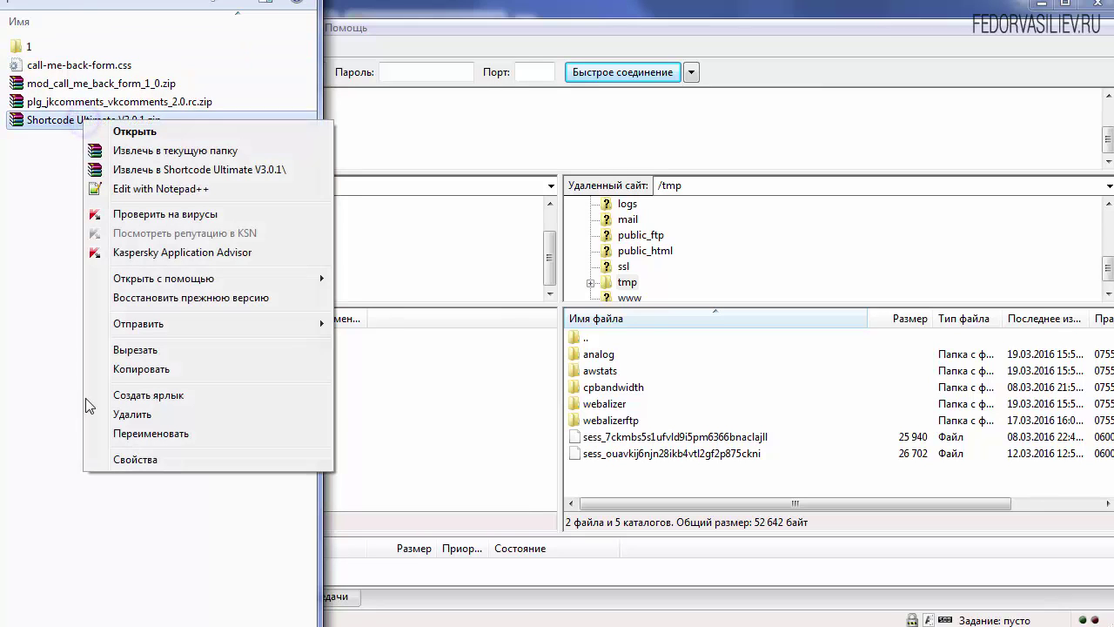
{"action": "left_click", "coordinate": [137, 368]}
{"action": "double_click", "coordinate": [28, 46]}
{"action": "right_click", "coordinate": [56, 104]}
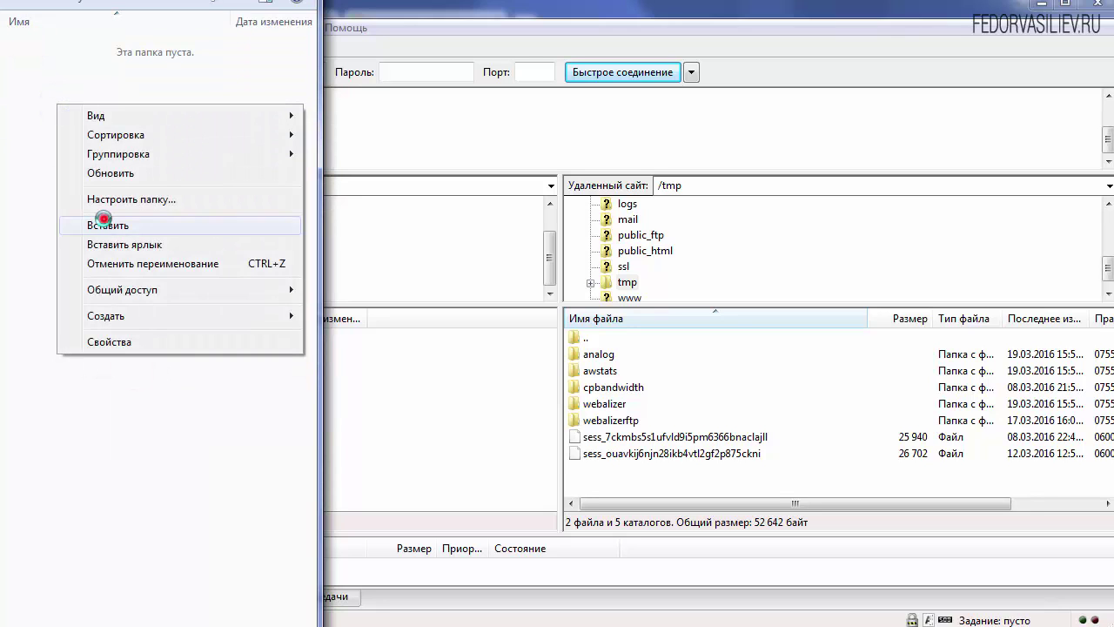
{"action": "left_click", "coordinate": [104, 223]}
{"action": "right_click", "coordinate": [49, 49]}
{"action": "left_click", "coordinate": [95, 80]}
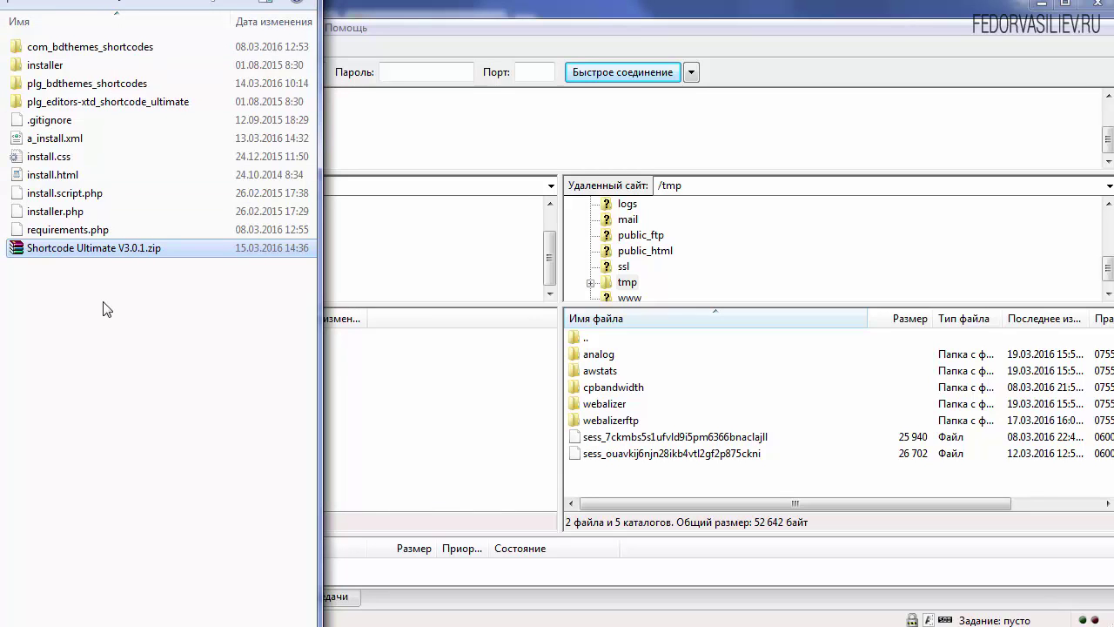
Delete the archive copy inside folder 1 and upload the folder to the server's /tmp directory.
{"action": "key", "text": "Delete"}
{"action": "left_click", "coordinate": [438, 455]}
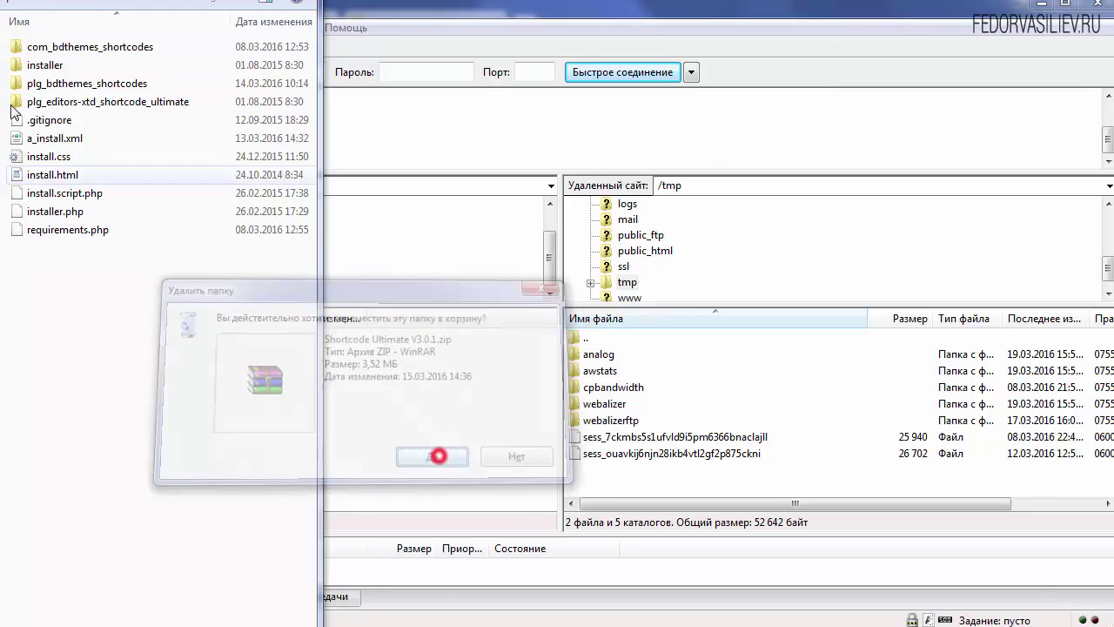
{"action": "key", "text": "BackSpace"}
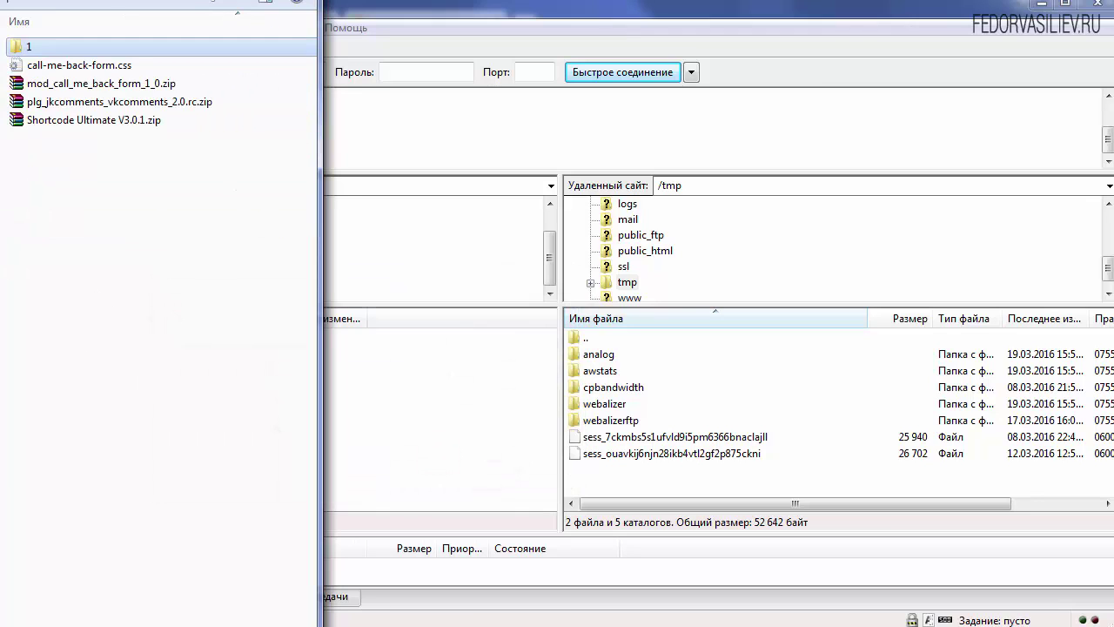
{"action": "left_click_drag", "start_coordinate": [22, 49], "coordinate": [606, 485]}
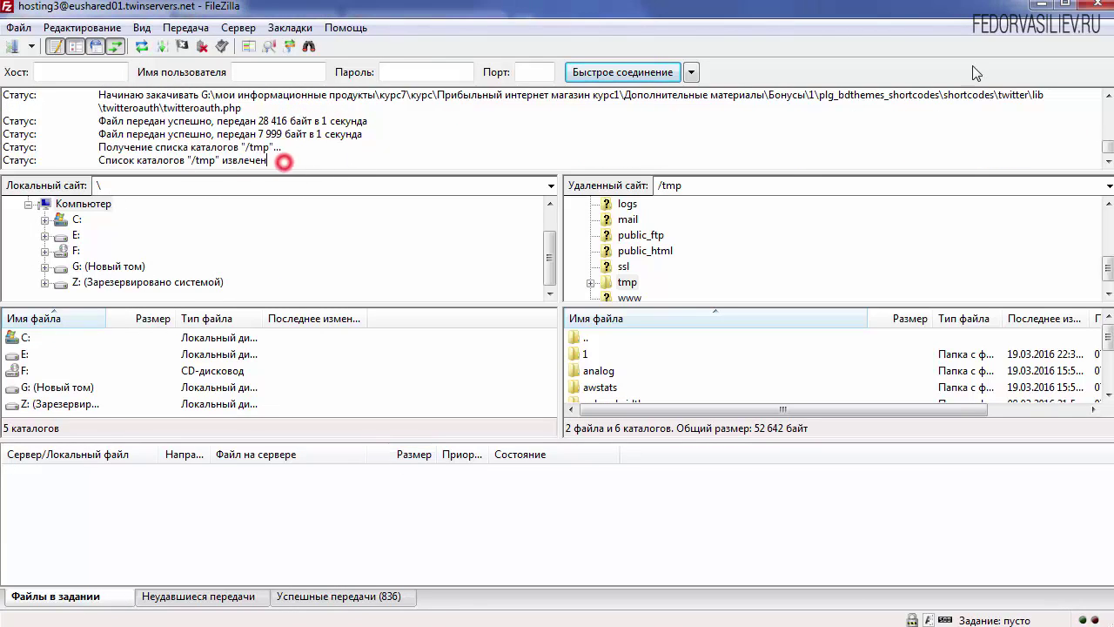
Return to the Joomla installer, install the extension from the directory /home/hosting3/tmp/1 and review the installation messages.
{"action": "left_click", "coordinate": [1035, 8]}
{"action": "key", "text": "F5"}
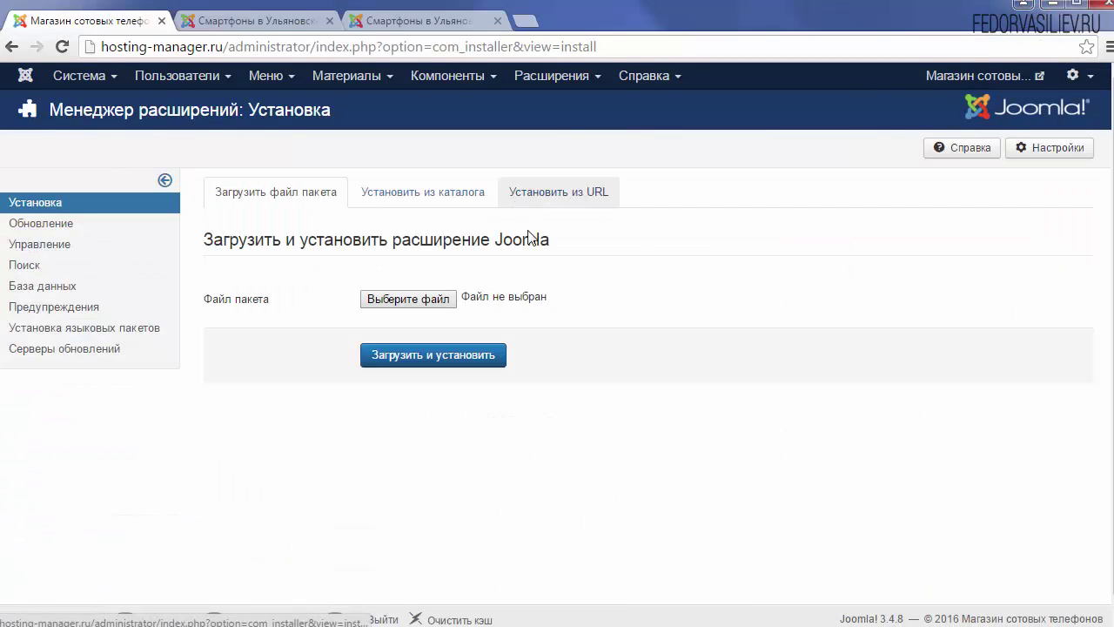
{"action": "left_click", "coordinate": [412, 202]}
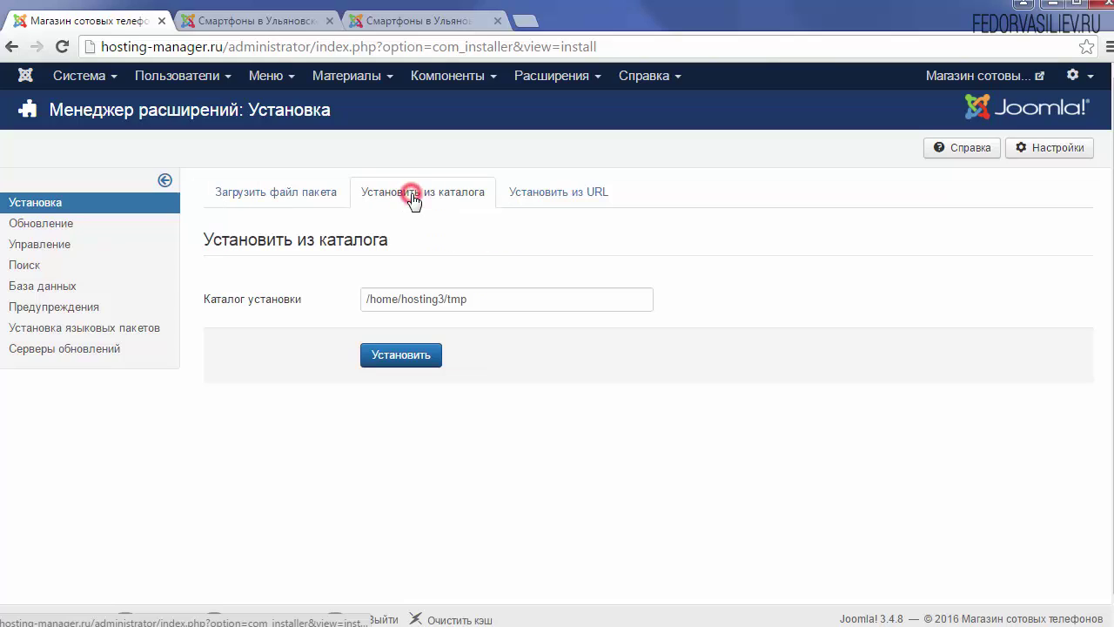
{"action": "left_click", "coordinate": [482, 298]}
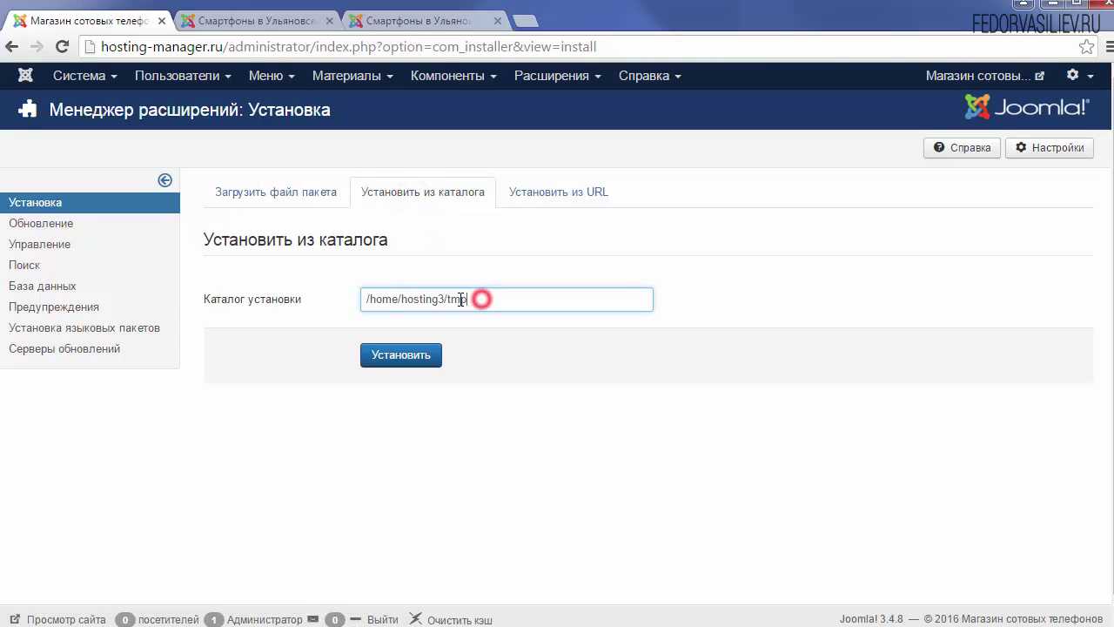
{"action": "left_click", "coordinate": [506, 298]}
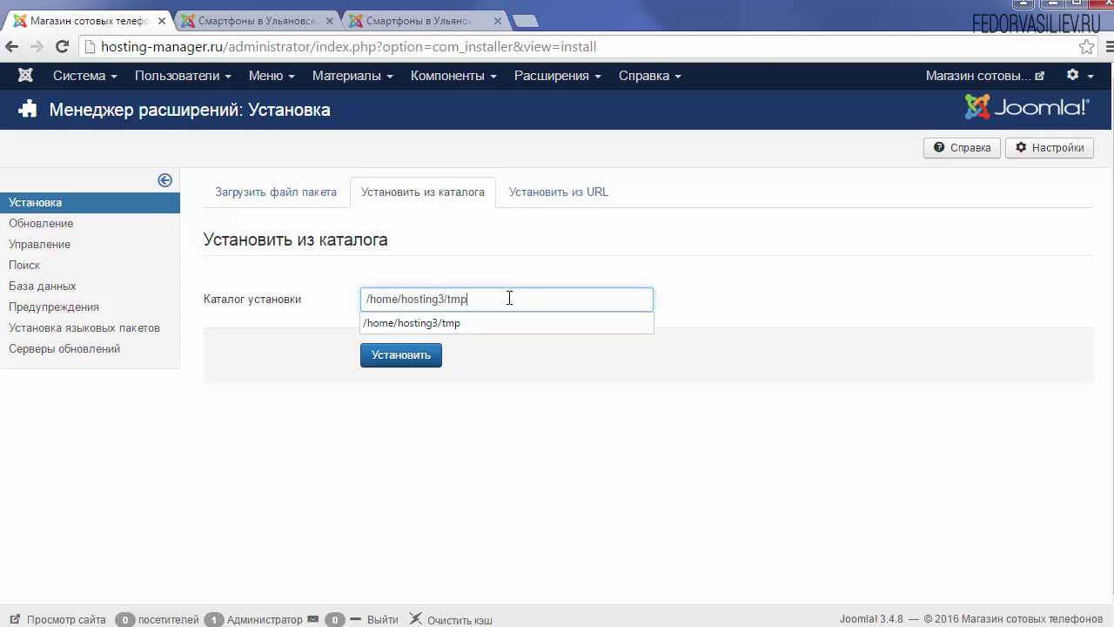
{"action": "type", "text": "/1"}
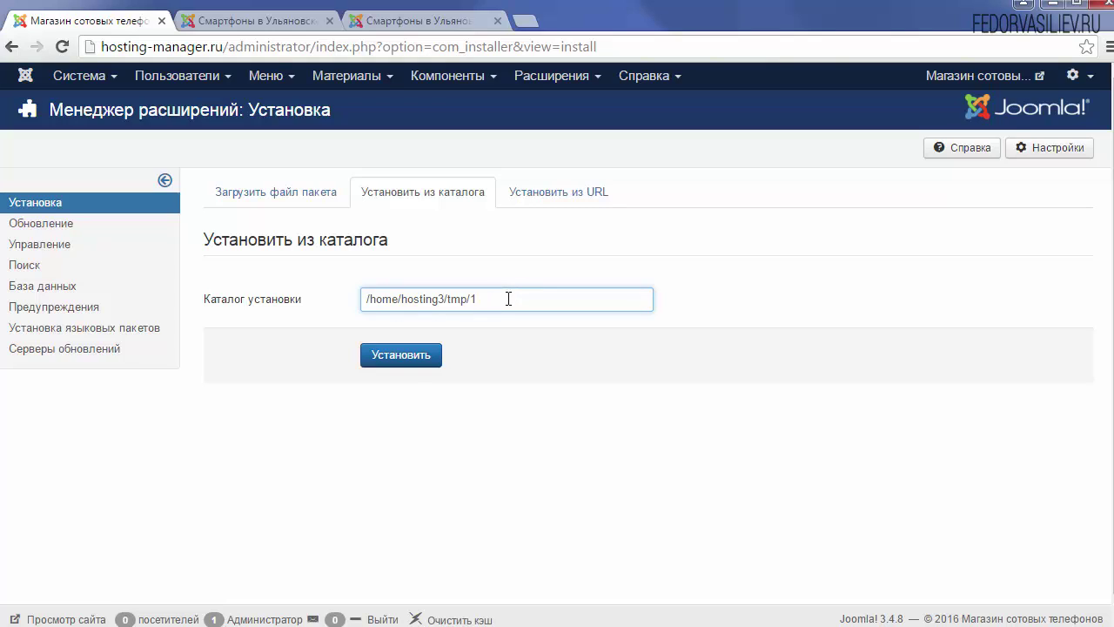
{"action": "left_click", "coordinate": [402, 357]}
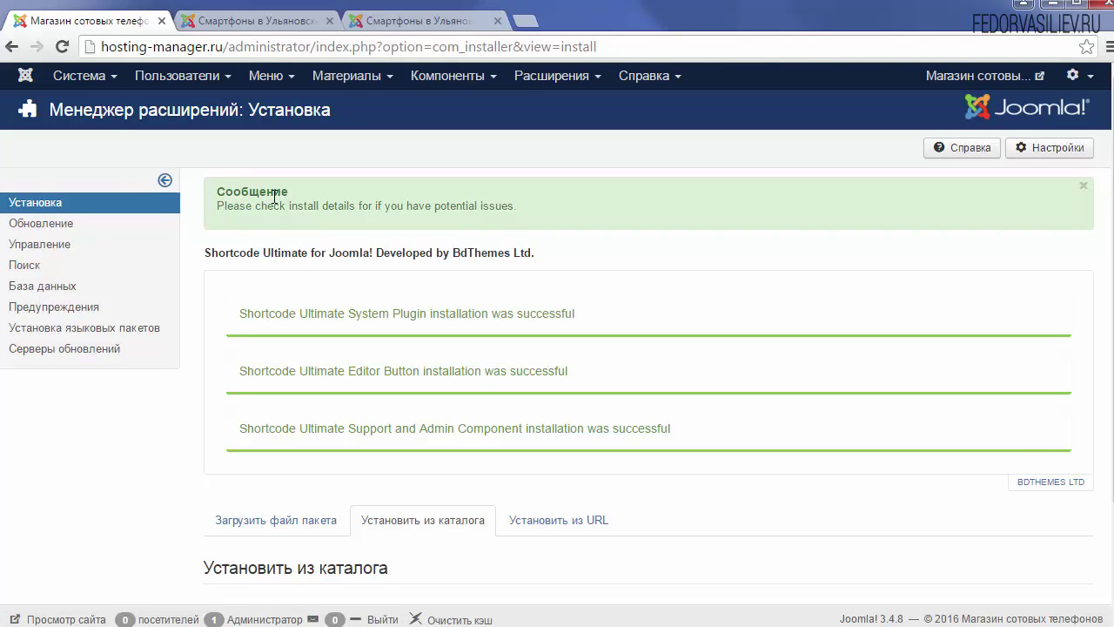
{"action": "left_click_drag", "start_coordinate": [218, 190], "coordinate": [328, 207]}
{"action": "scroll", "coordinate": [395, 323], "scroll_direction": "down", "scroll_amount": 2}
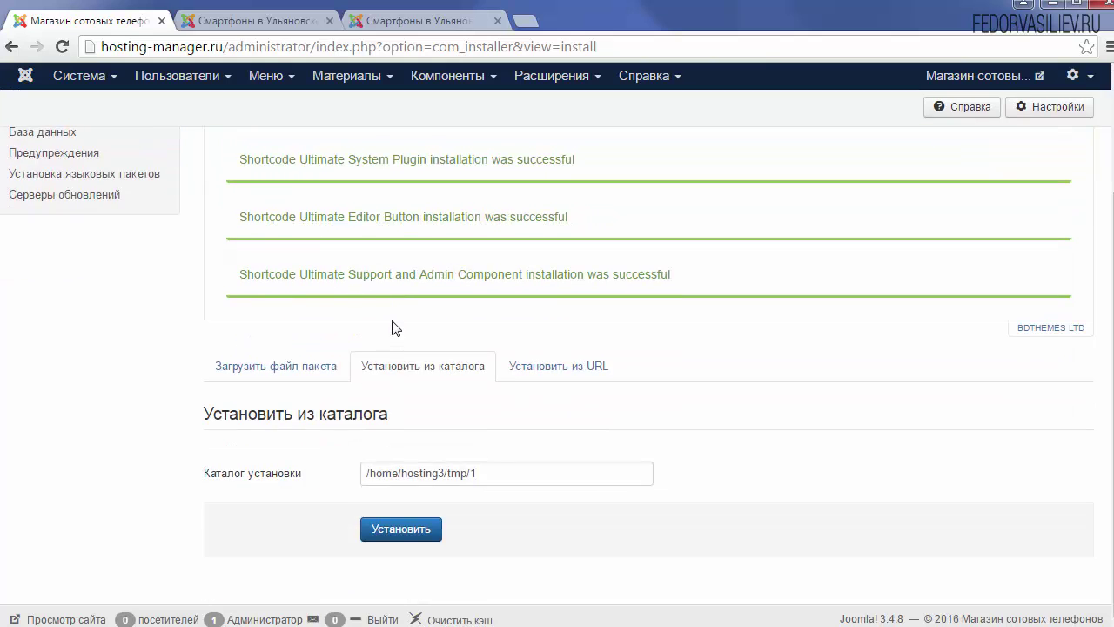
{"action": "scroll", "coordinate": [395, 324], "scroll_direction": "up", "scroll_amount": 2}
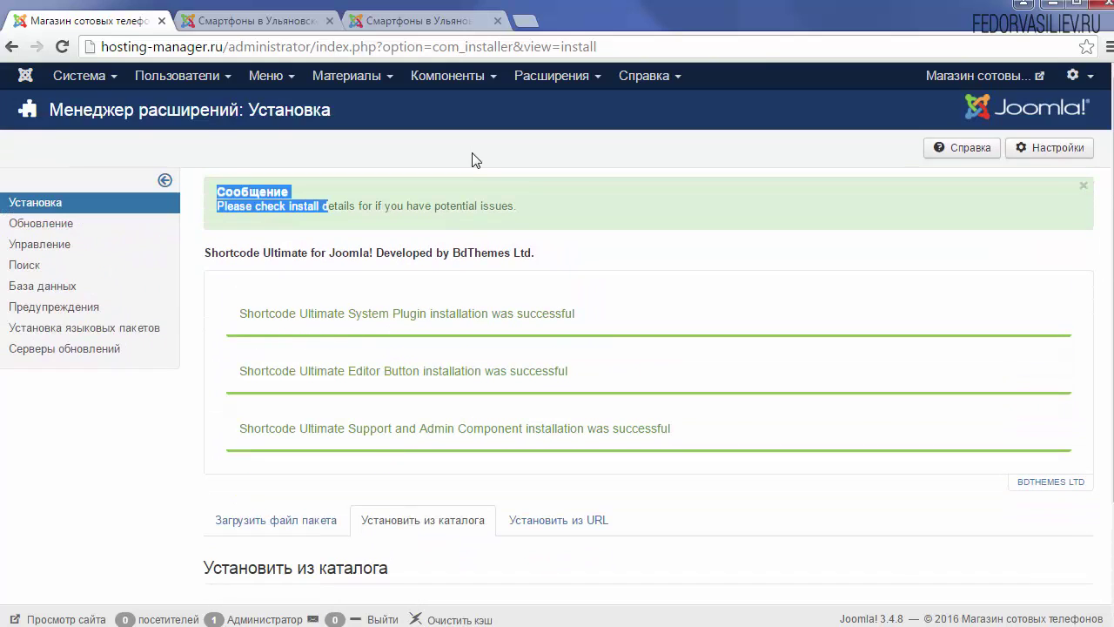
Open the module manager, check the popup on the demo shop page, and create a new module of type HTML-код.
{"action": "left_click", "coordinate": [550, 87]}
{"action": "left_click", "coordinate": [562, 141]}
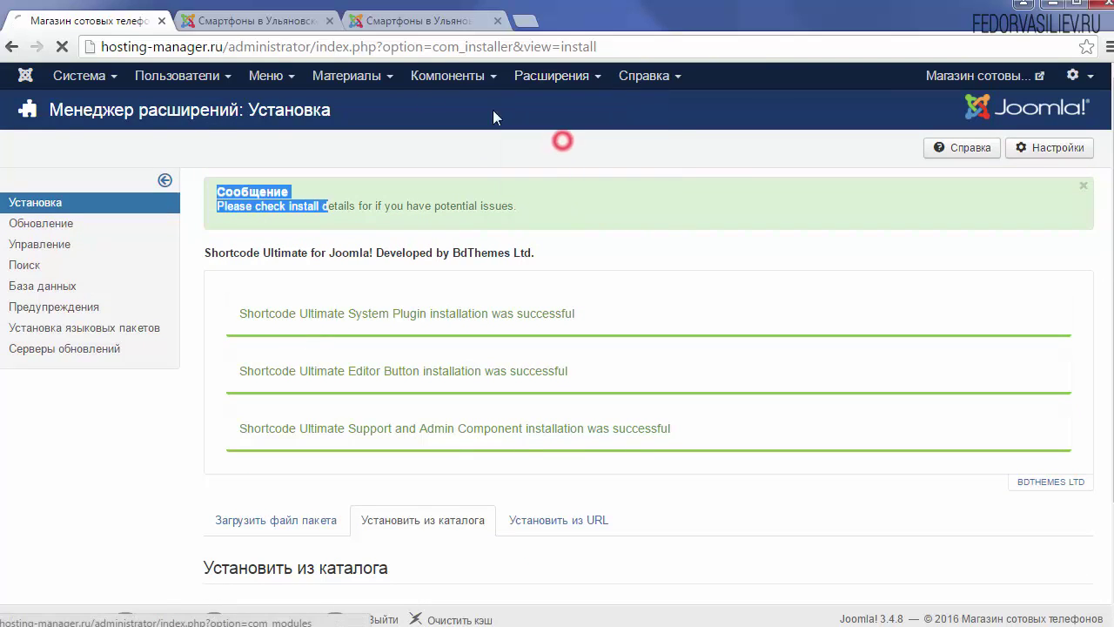
{"action": "left_click", "coordinate": [413, 22]}
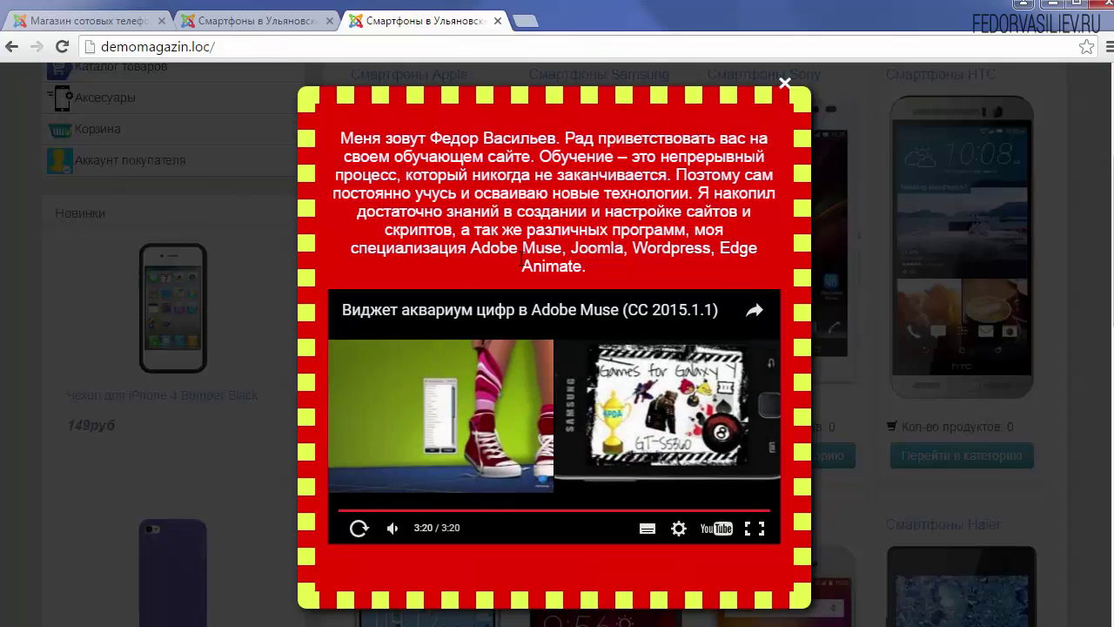
{"action": "left_click", "coordinate": [249, 22]}
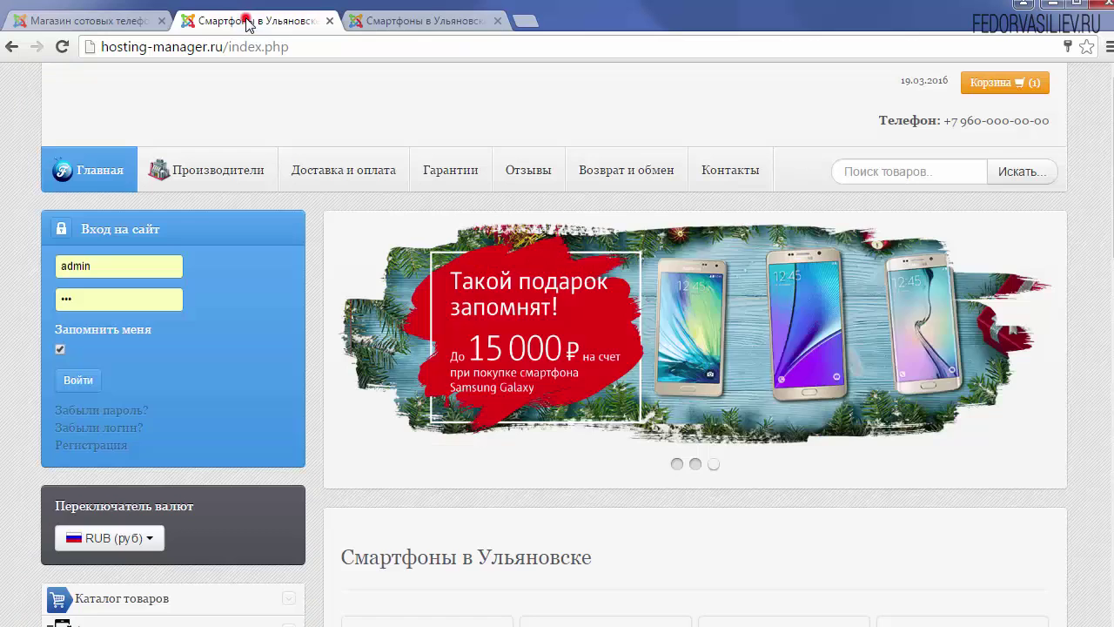
{"action": "left_click", "coordinate": [117, 23]}
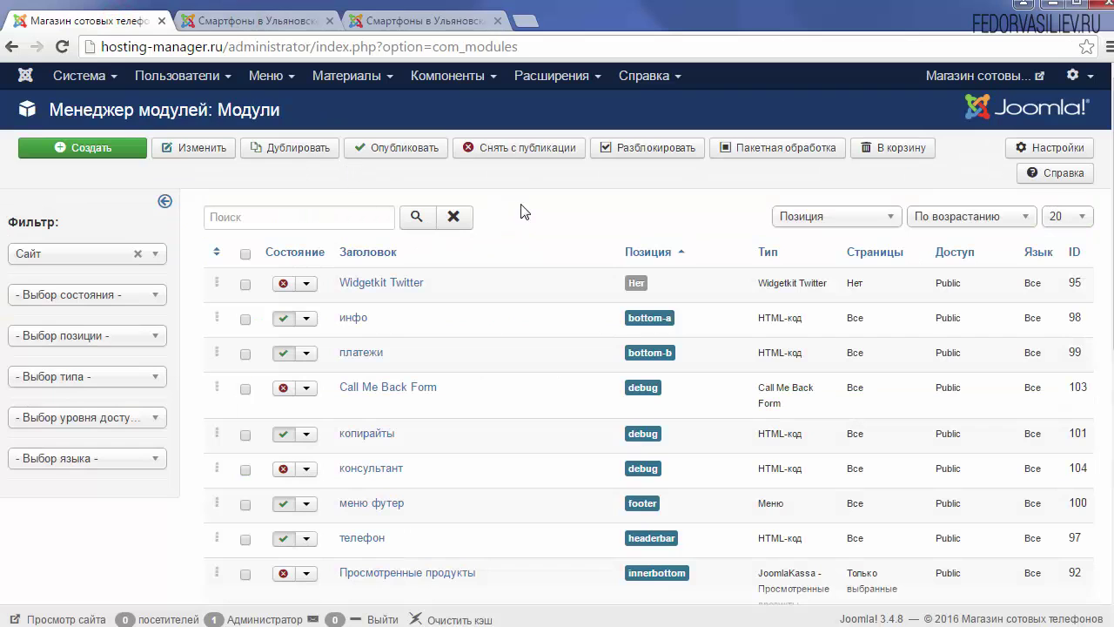
{"action": "left_click", "coordinate": [92, 150]}
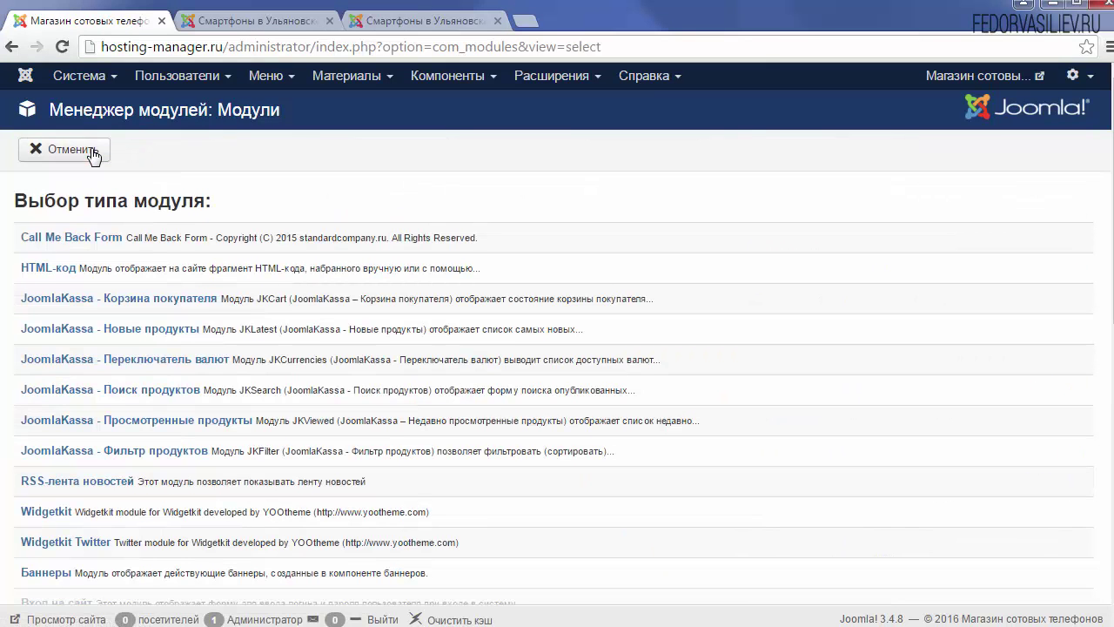
{"action": "left_click", "coordinate": [32, 273]}
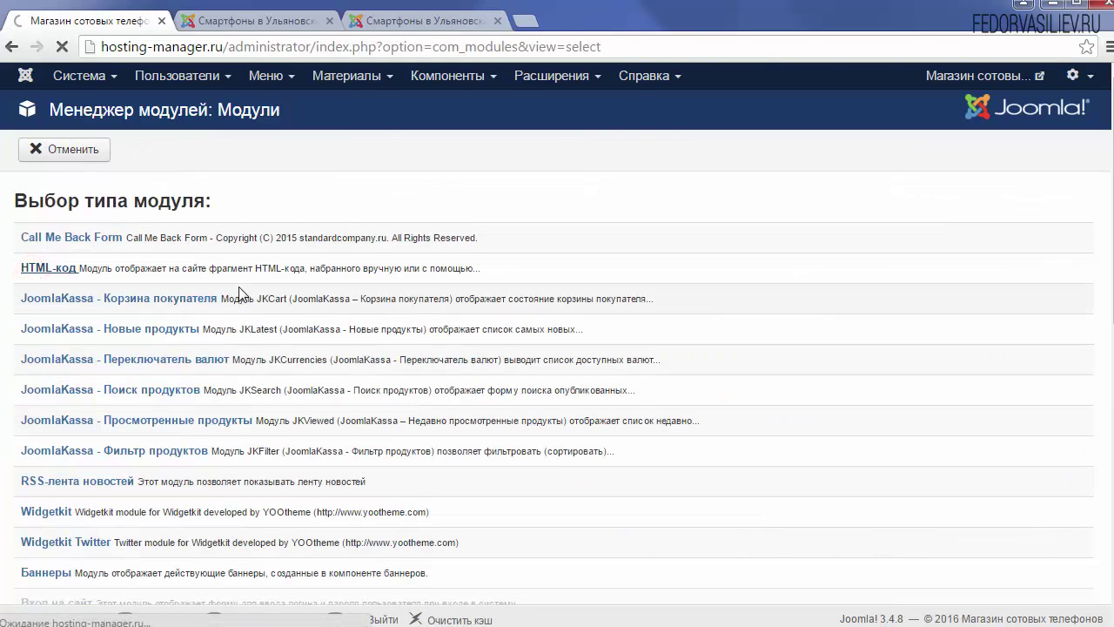
Title the new module ОКНО and assign it to all pages (На всех страницах).
{"action": "left_click", "coordinate": [181, 199]}
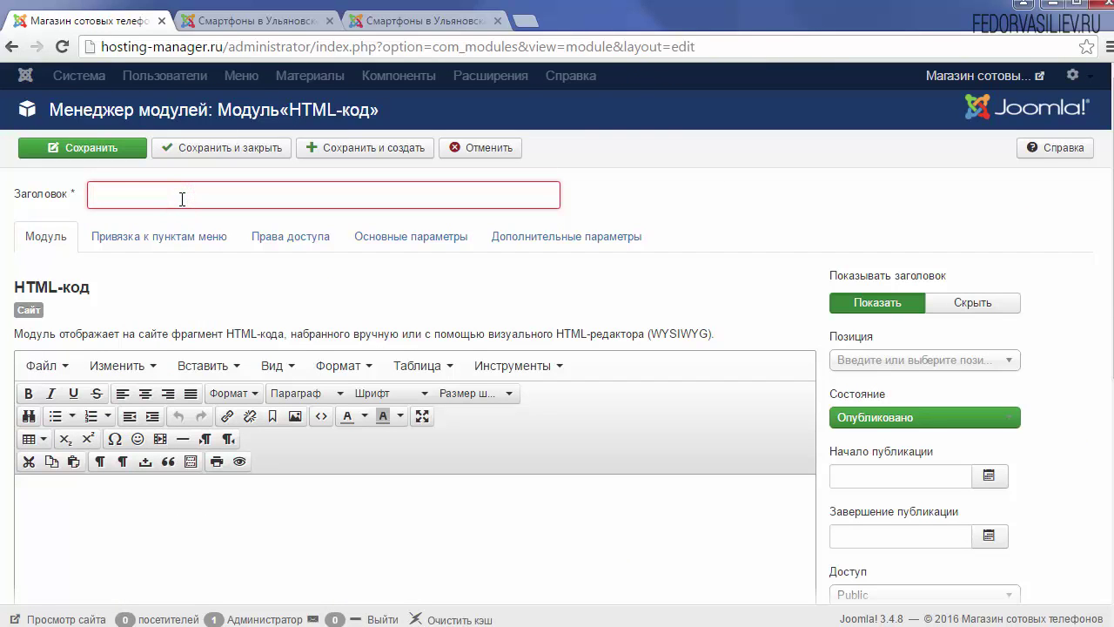
{"action": "type", "text": "ОКНО"}
{"action": "left_click", "coordinate": [189, 236]}
{"action": "left_click", "coordinate": [214, 284]}
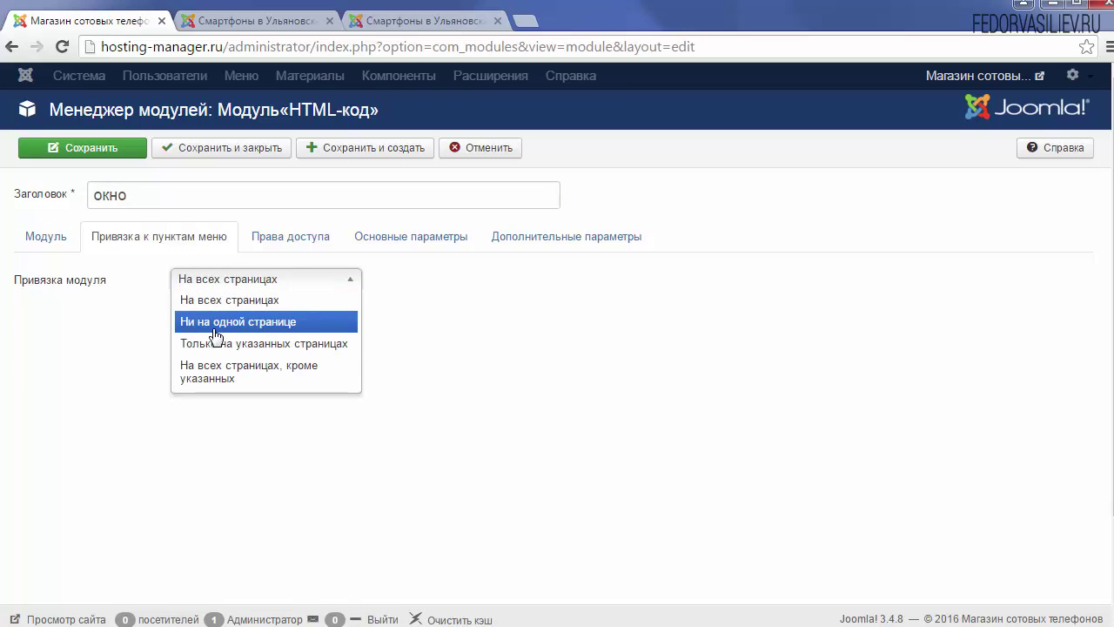
{"action": "left_click", "coordinate": [220, 302]}
Enable content plugin processing for the module by setting Обрабатывать плагинами to Да.
{"action": "left_click", "coordinate": [374, 237]}
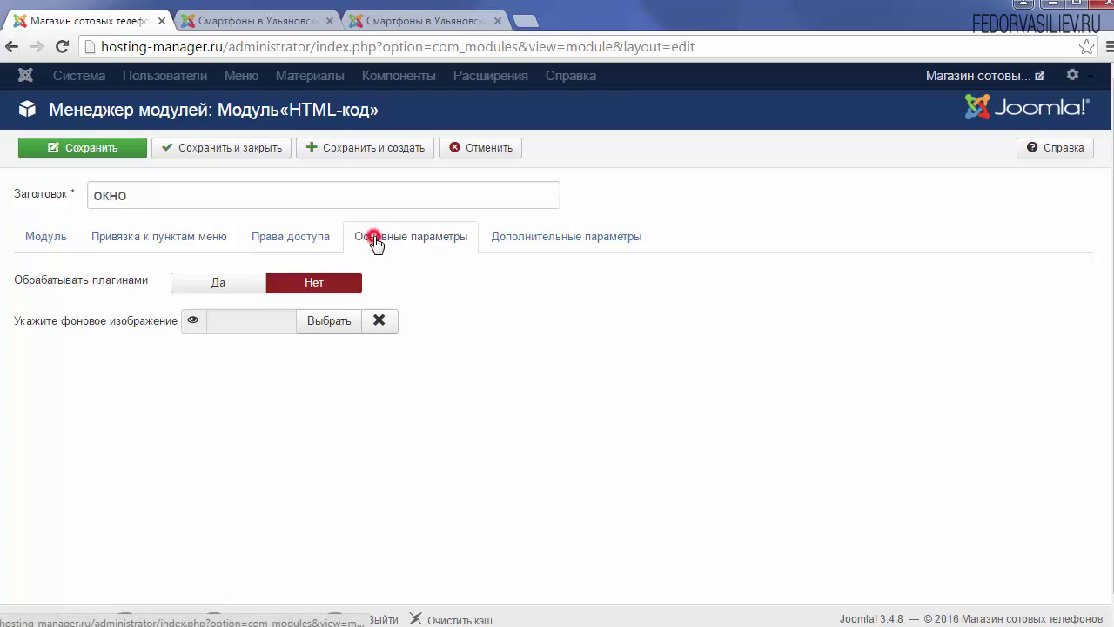
{"action": "mouse_move", "coordinate": [54, 294]}
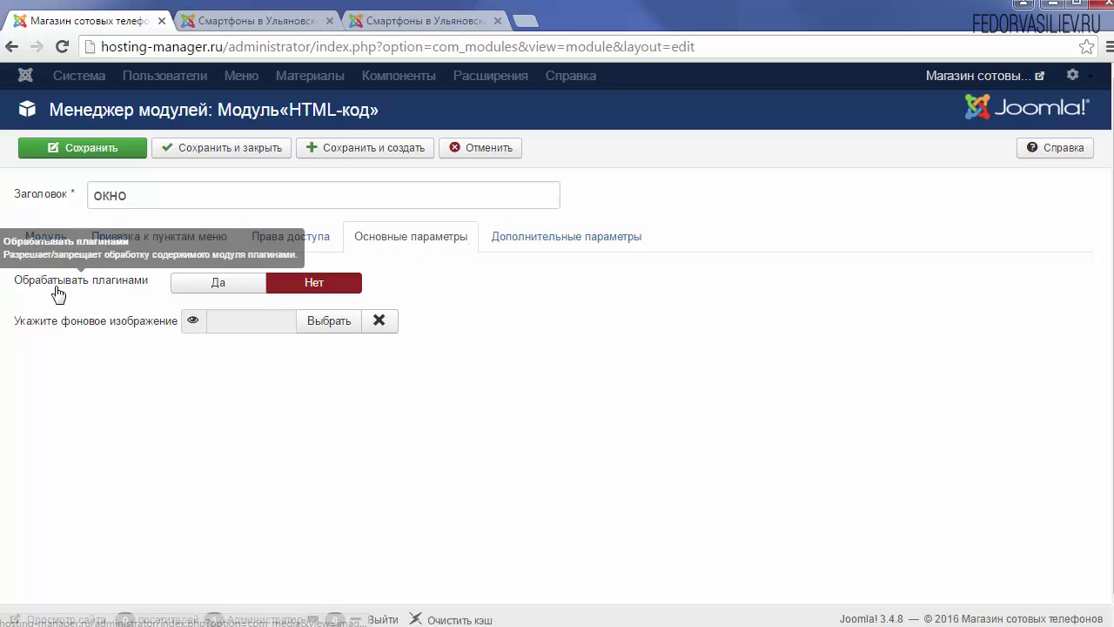
{"action": "left_click", "coordinate": [191, 287]}
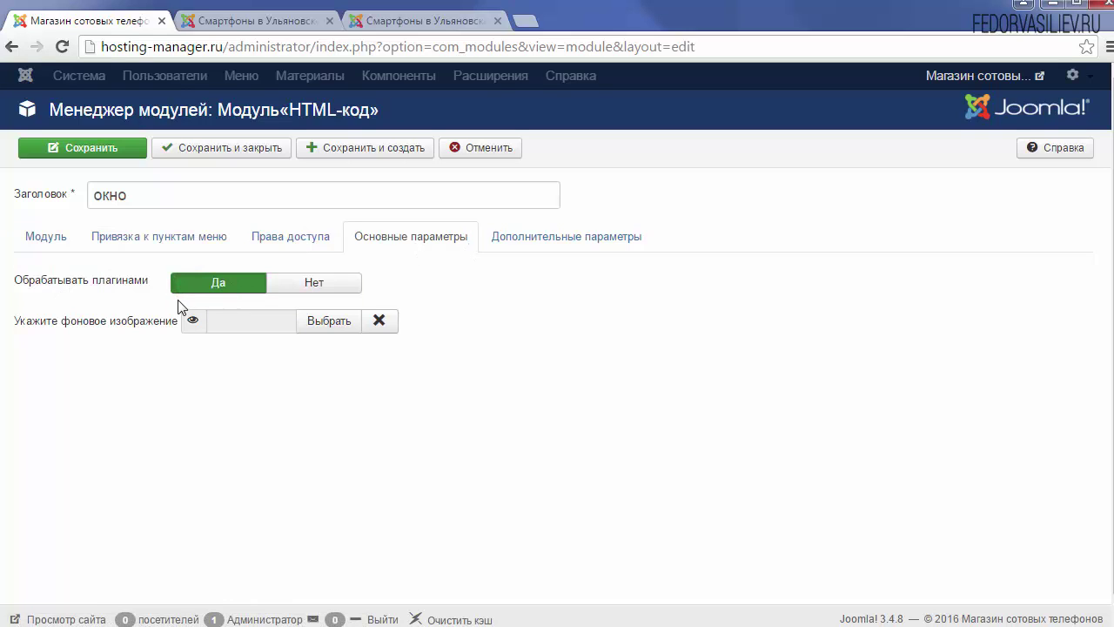
Set the module's position to toolbar-r.
{"action": "left_click", "coordinate": [46, 236]}
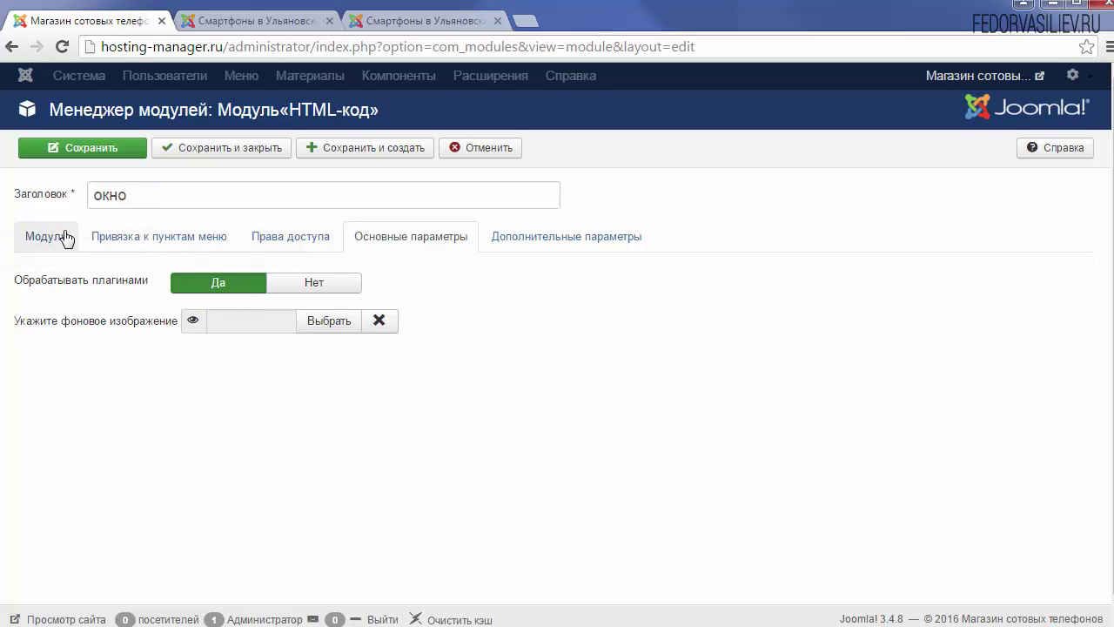
{"action": "left_click", "coordinate": [1008, 359]}
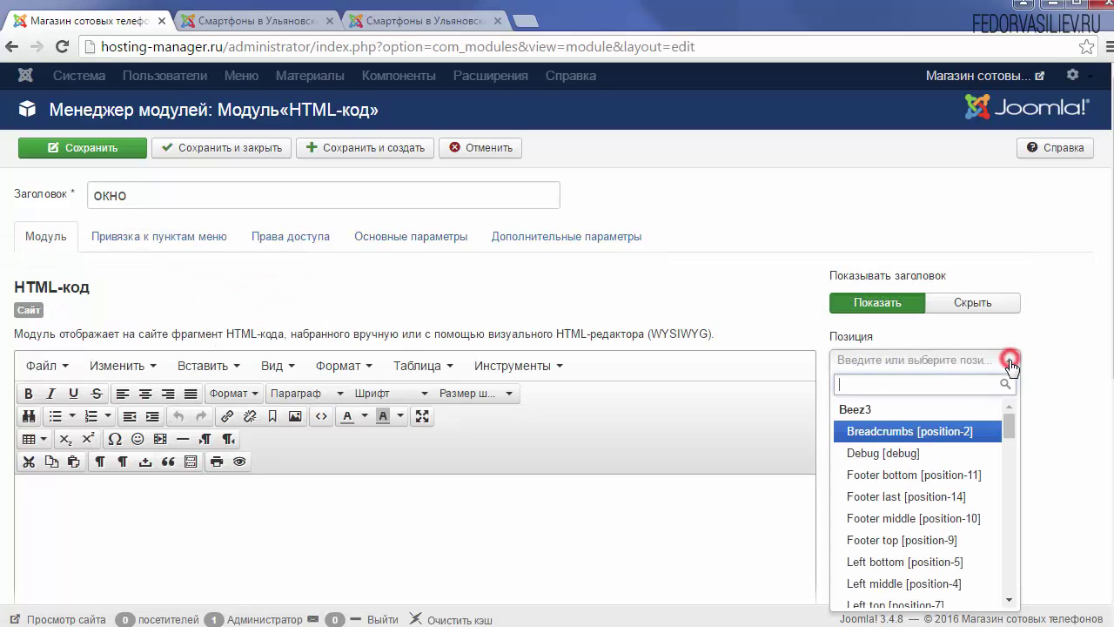
{"action": "scroll", "coordinate": [1013, 496], "scroll_direction": "down", "scroll_amount": 10}
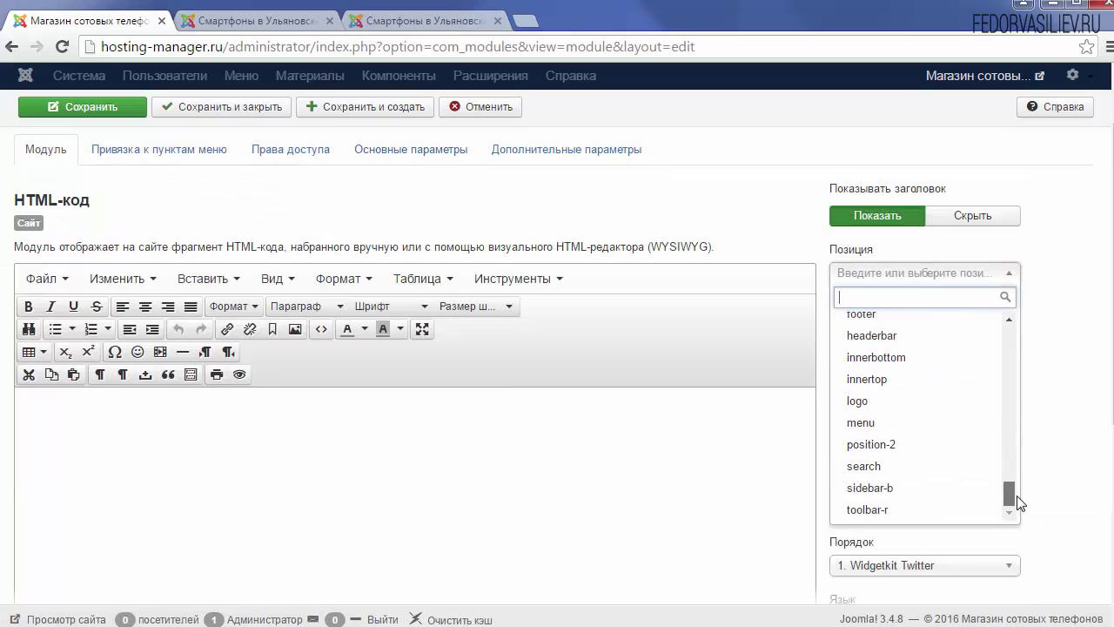
{"action": "left_click", "coordinate": [881, 512]}
Start inserting a shortcode into the module's content and choose the Всплывающее Окно shortcode.
{"action": "scroll", "coordinate": [646, 313], "scroll_direction": "down", "scroll_amount": 3}
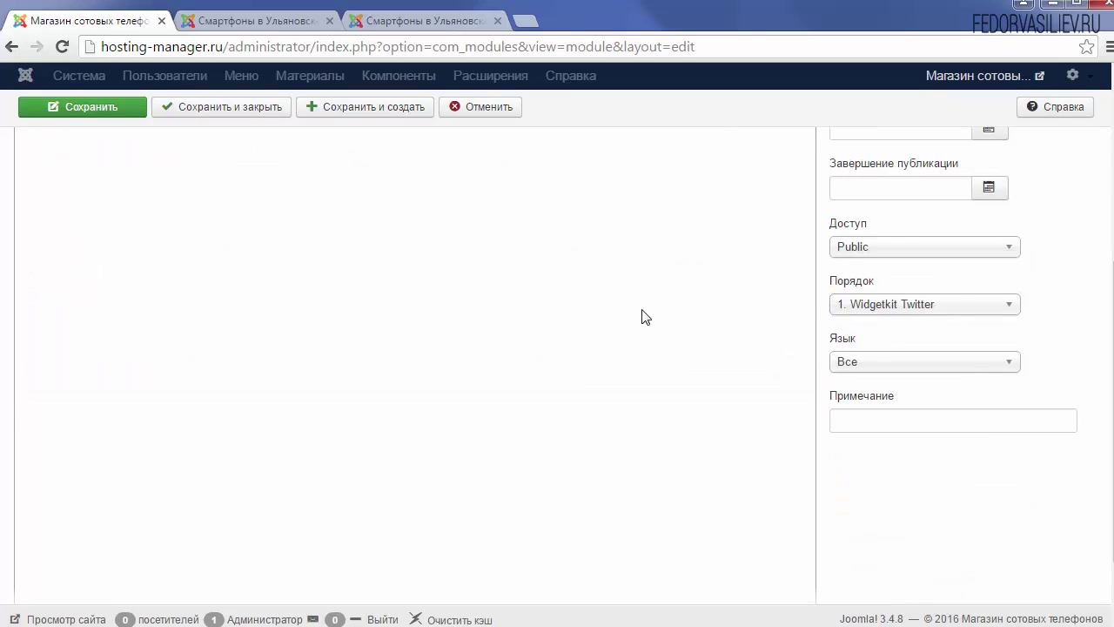
{"action": "scroll", "coordinate": [645, 313], "scroll_direction": "down", "scroll_amount": 1}
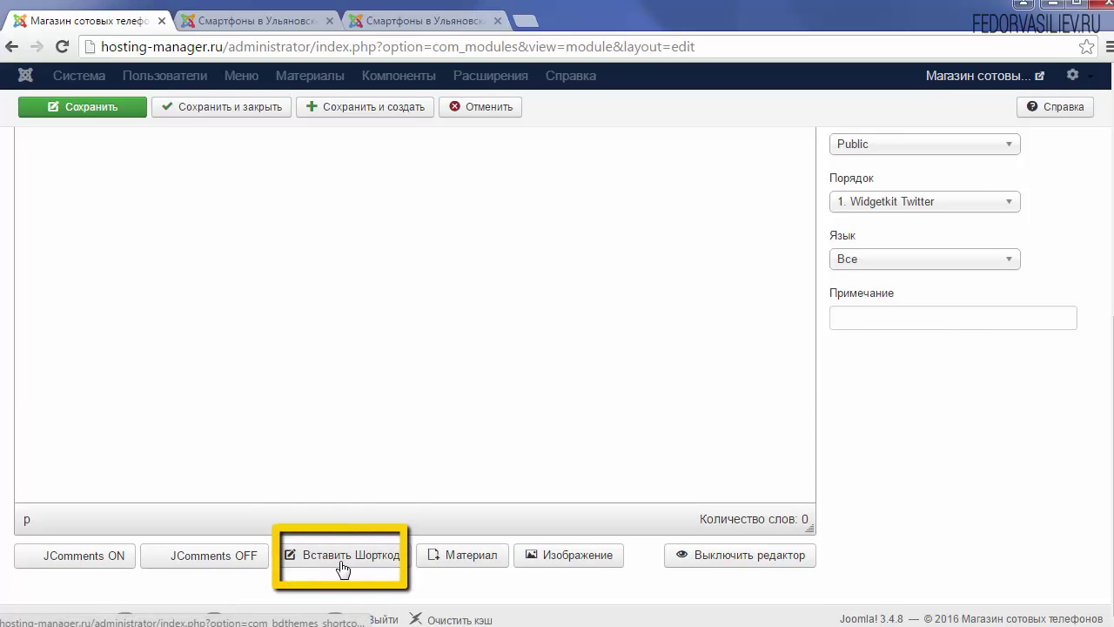
{"action": "left_click", "coordinate": [343, 557]}
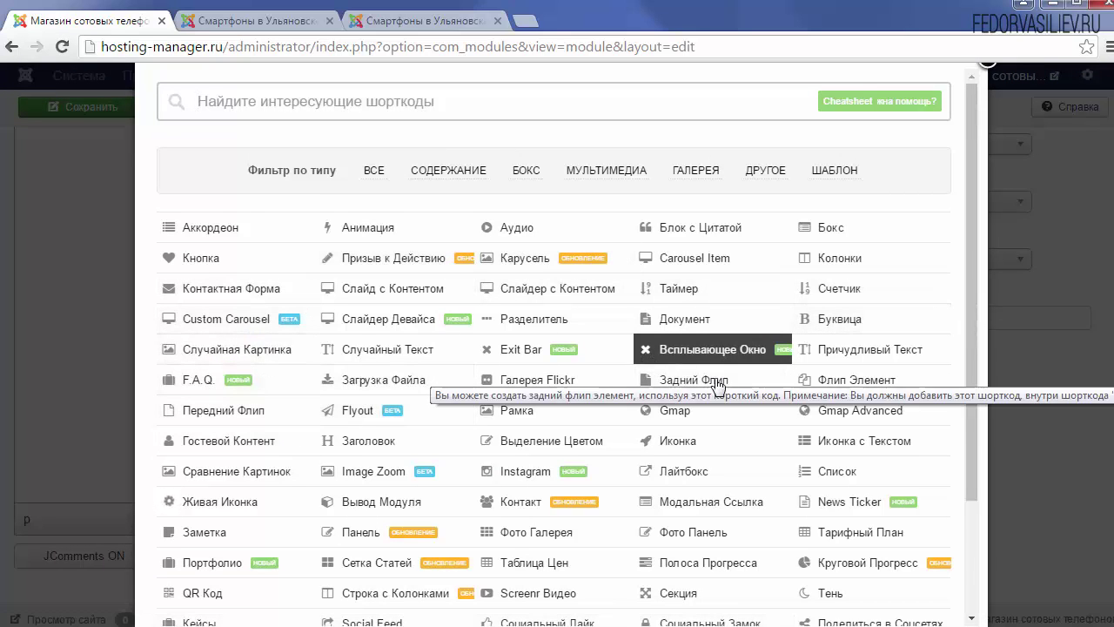
{"action": "scroll", "coordinate": [434, 396], "scroll_direction": "down", "scroll_amount": 3}
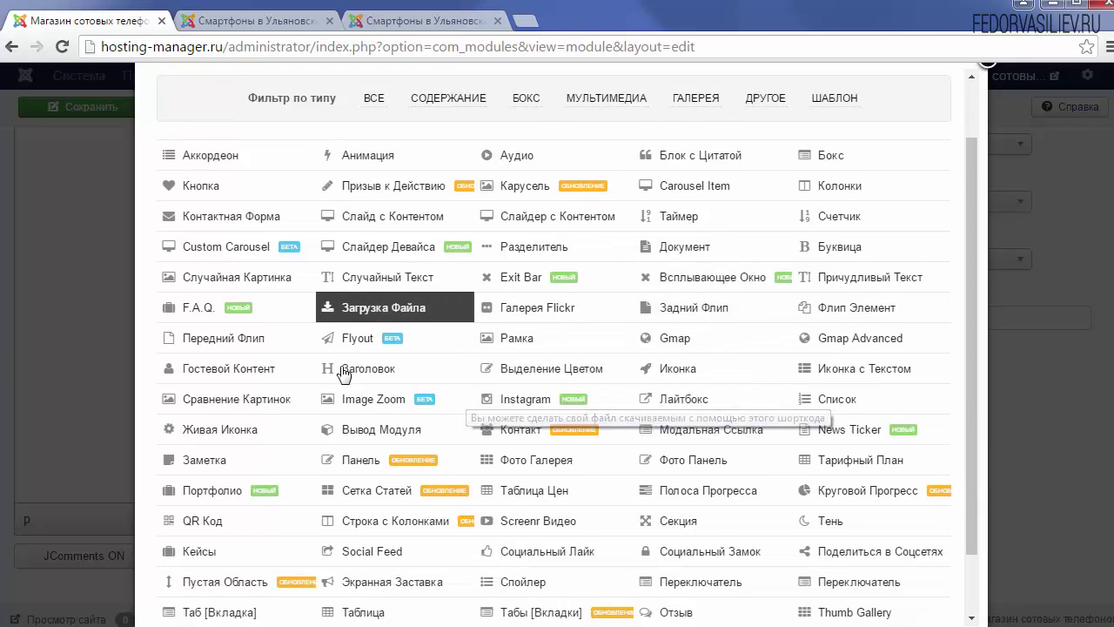
{"action": "scroll", "coordinate": [342, 372], "scroll_direction": "up", "scroll_amount": 2}
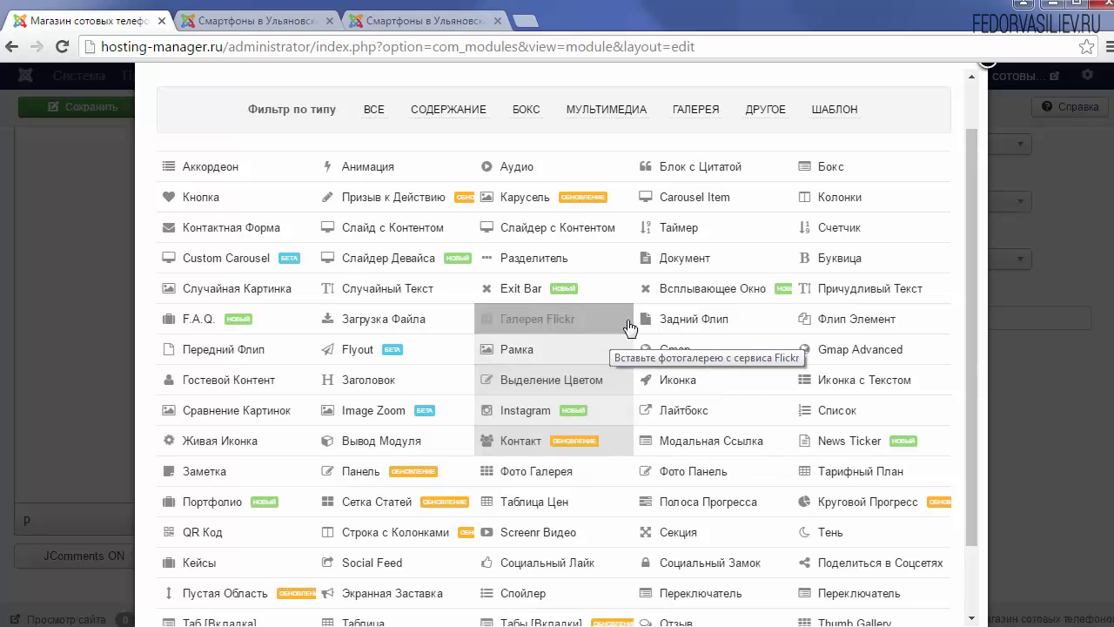
{"action": "left_click", "coordinate": [699, 292]}
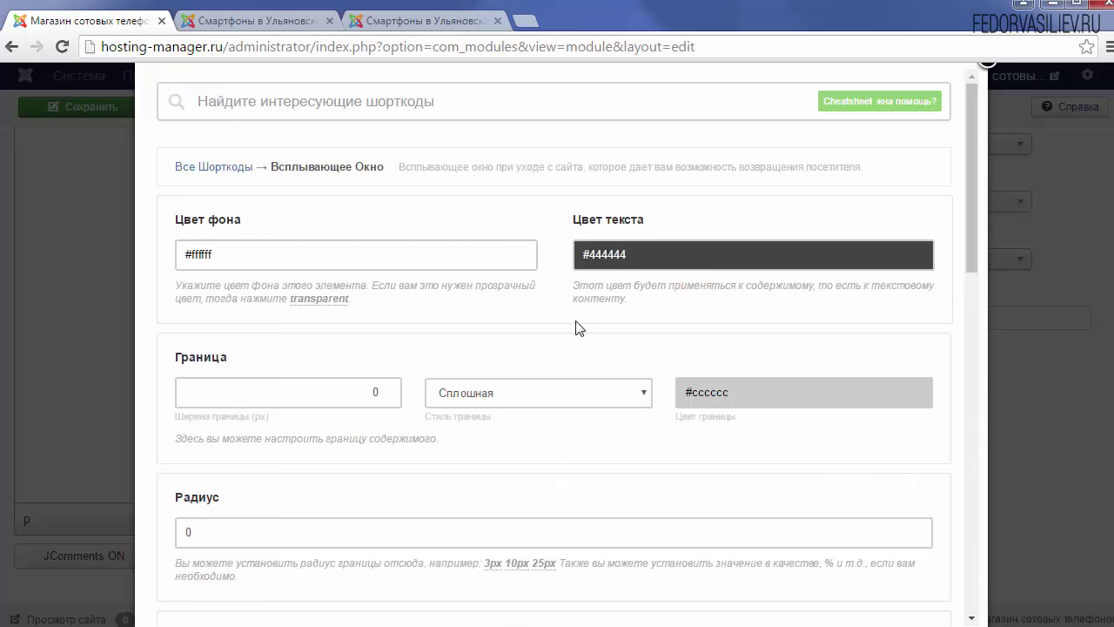
Examine the popup shortcode's settings for colours, border, radius, shadow, height, width, background overlay and display timing.
{"action": "left_click_drag", "start_coordinate": [966, 229], "coordinate": [939, 175]}
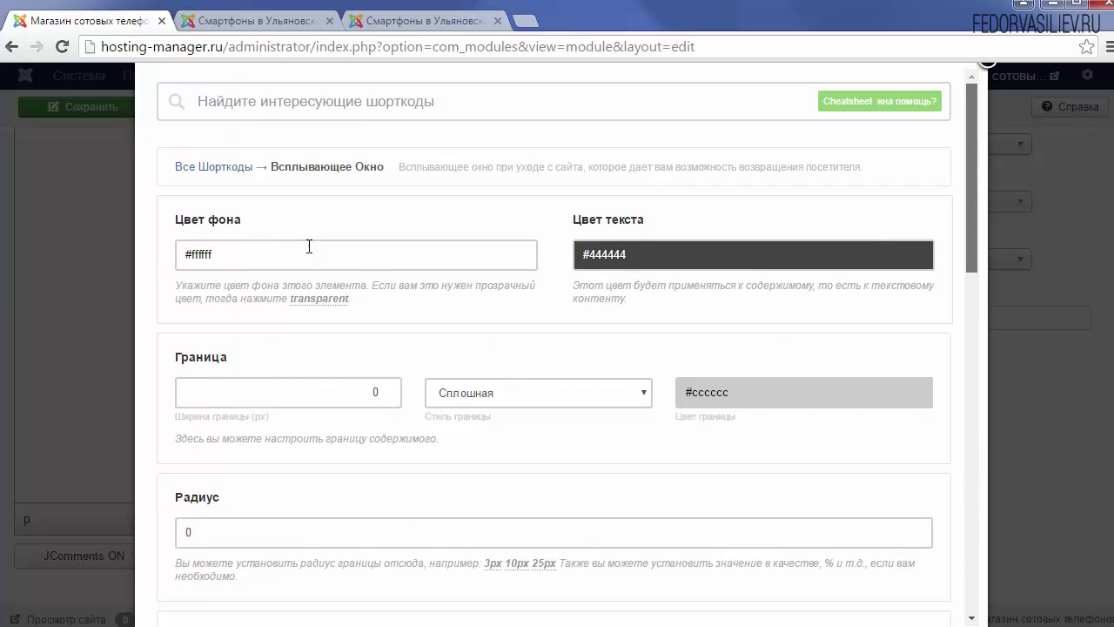
{"action": "left_click", "coordinate": [642, 250]}
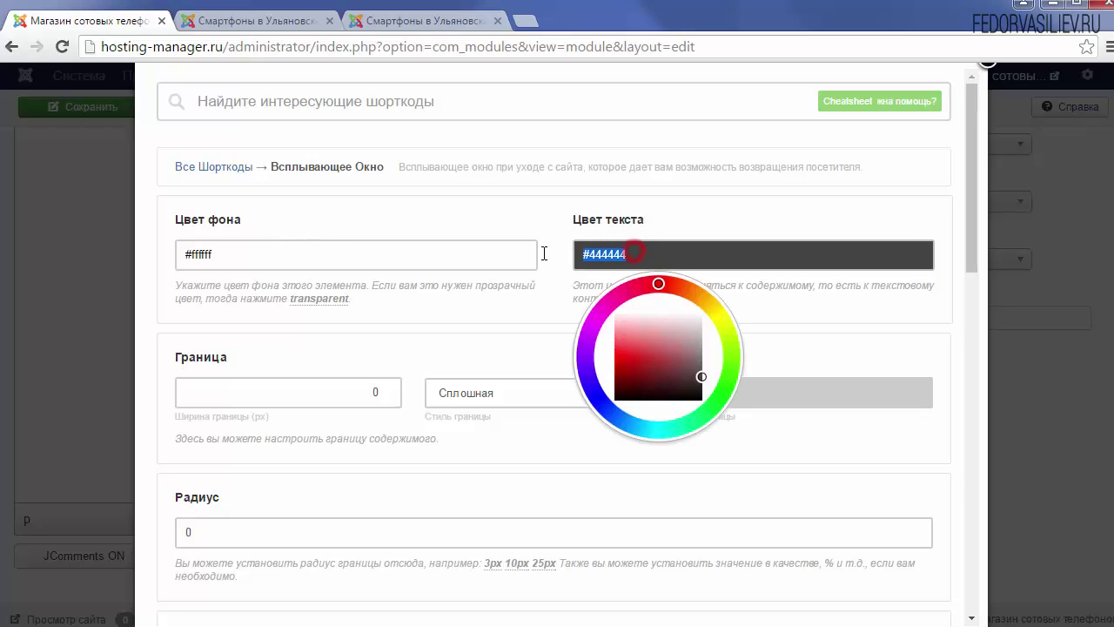
{"action": "left_click", "coordinate": [699, 218]}
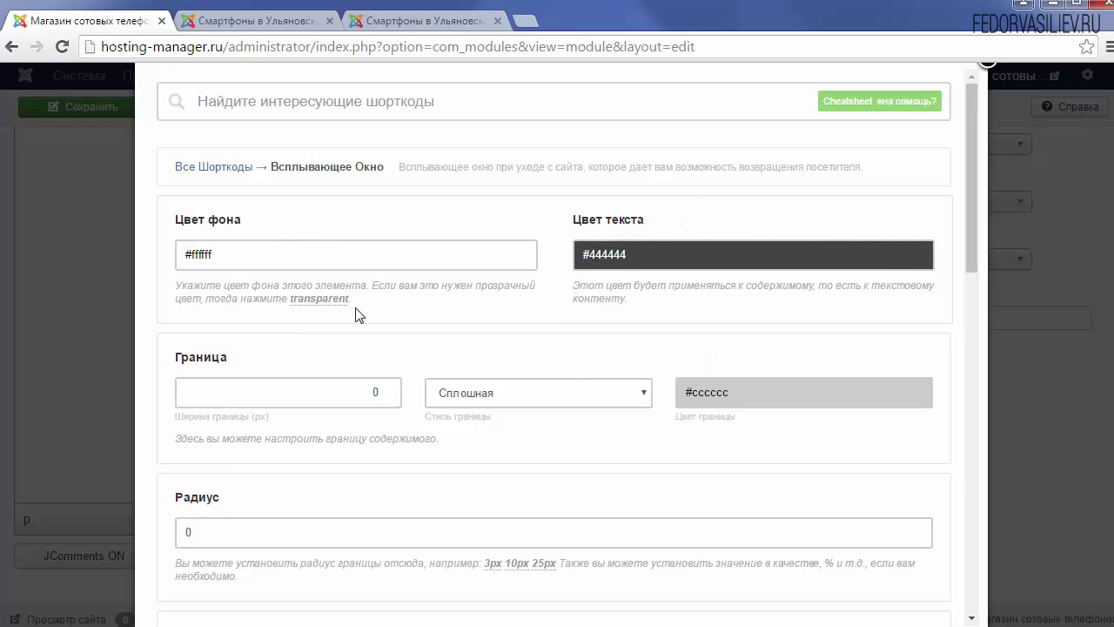
{"action": "left_click_drag", "start_coordinate": [573, 285], "coordinate": [623, 300]}
{"action": "left_click", "coordinate": [653, 301]}
{"action": "left_click_drag", "start_coordinate": [969, 243], "coordinate": [968, 334]}
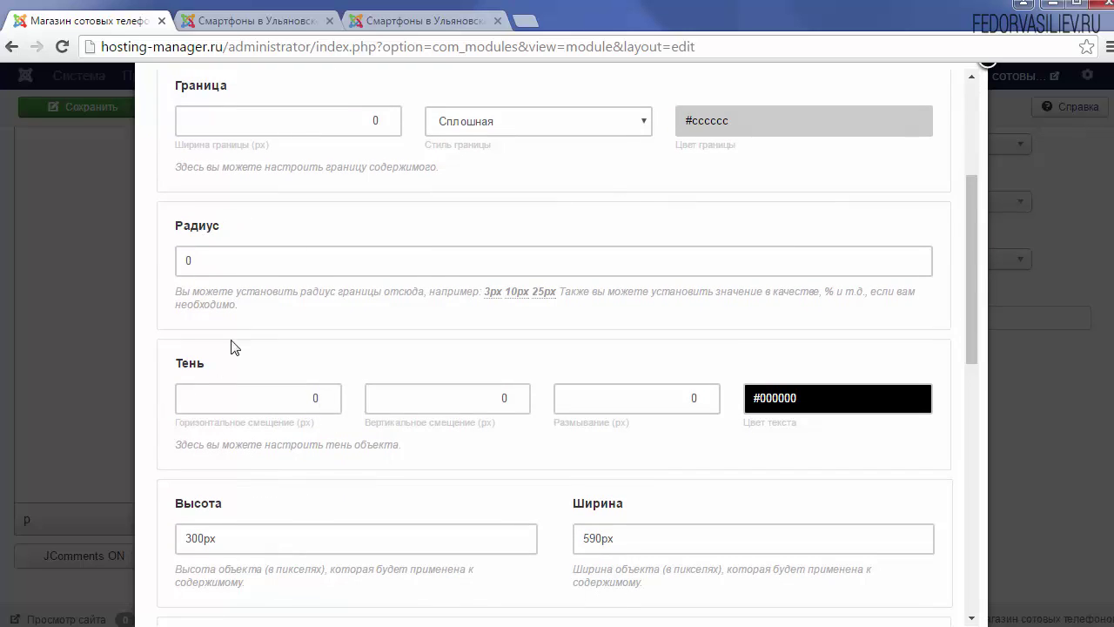
{"action": "scroll", "coordinate": [212, 362], "scroll_direction": "down", "scroll_amount": 3}
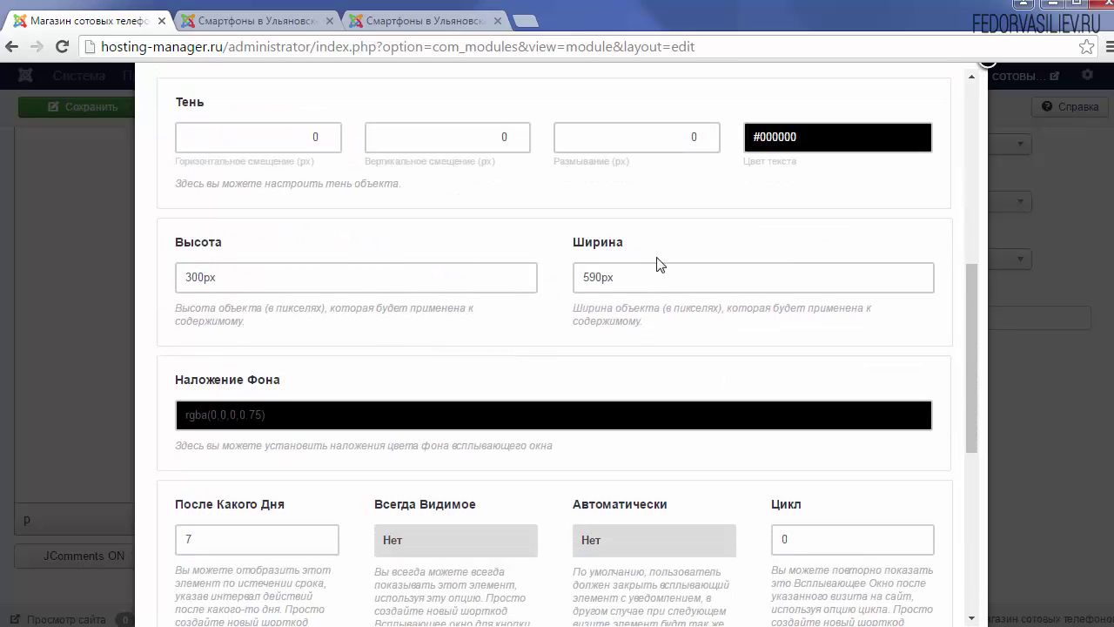
{"action": "scroll", "coordinate": [364, 258], "scroll_direction": "up", "scroll_amount": 1}
{"action": "scroll", "coordinate": [365, 304], "scroll_direction": "down", "scroll_amount": 3}
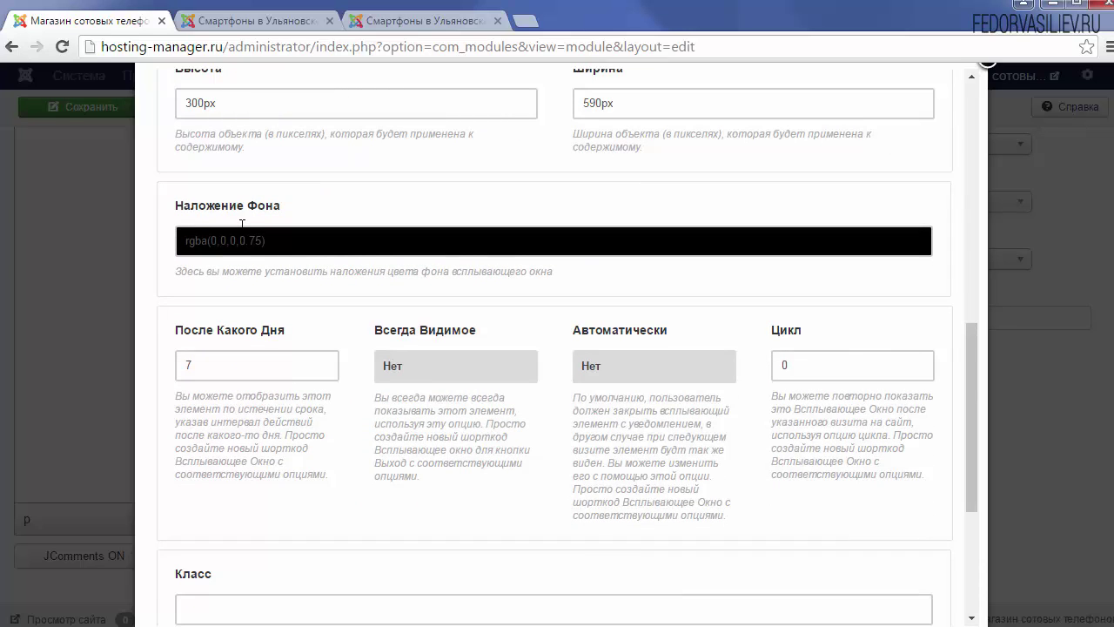
{"action": "scroll", "coordinate": [235, 200], "scroll_direction": "down", "scroll_amount": 2}
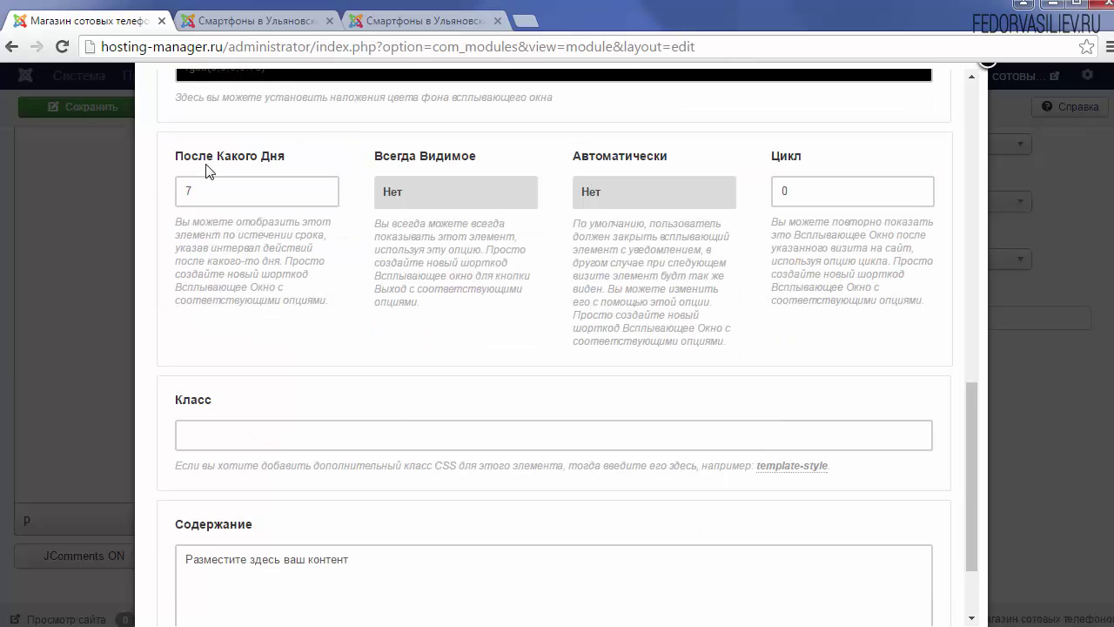
Set the popup's После Какого Дня interval to 0.
{"action": "left_click_drag", "start_coordinate": [178, 224], "coordinate": [329, 300]}
{"action": "left_click", "coordinate": [329, 300]}
{"action": "left_click_drag", "start_coordinate": [206, 188], "coordinate": [146, 198]}
Try the shortcode preview, then insert the popup shortcode with its placeholder content into the module editor.
{"action": "scroll", "coordinate": [391, 335], "scroll_direction": "down", "scroll_amount": 2}
{"action": "scroll", "coordinate": [383, 322], "scroll_direction": "up", "scroll_amount": 1}
{"action": "scroll", "coordinate": [383, 323], "scroll_direction": "down", "scroll_amount": 1}
{"action": "triple_click", "coordinate": [383, 435]}
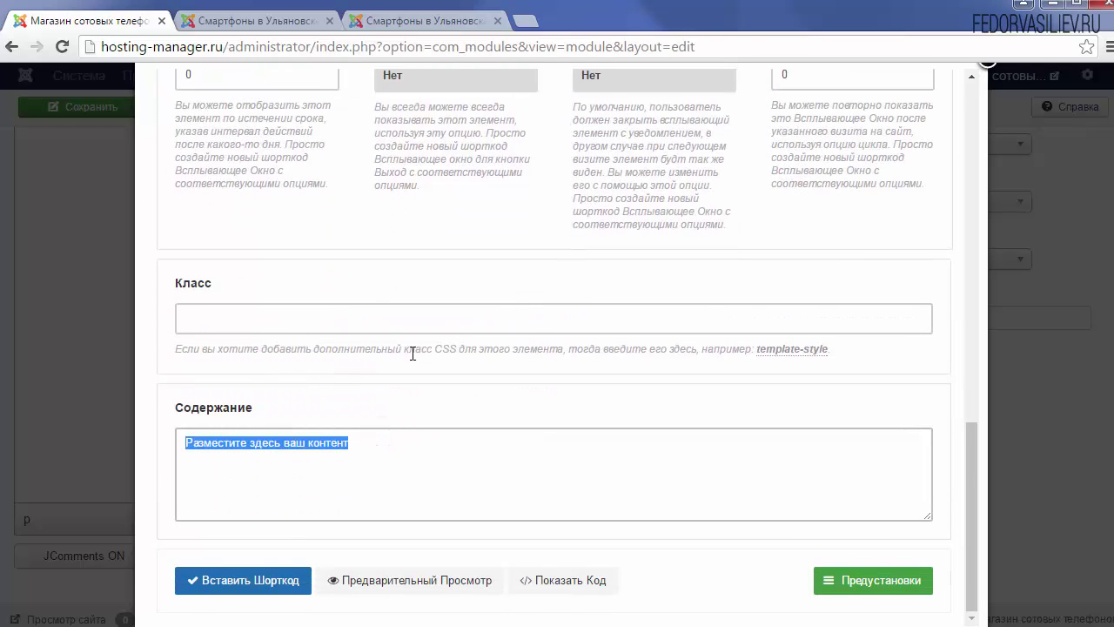
{"action": "left_click", "coordinate": [372, 445]}
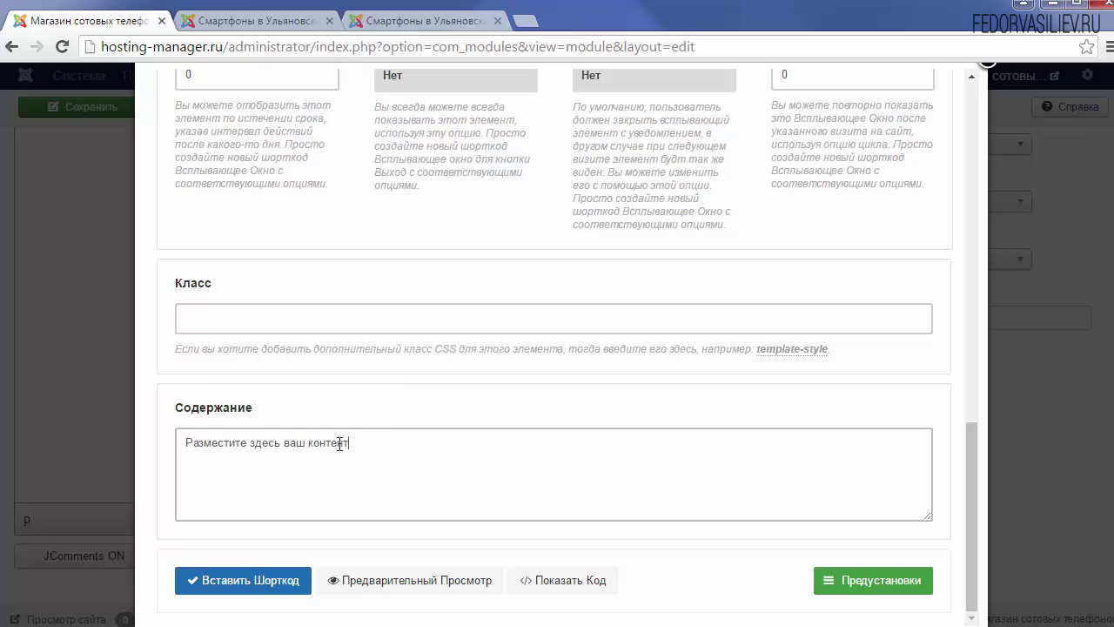
{"action": "left_click", "coordinate": [383, 577]}
{"action": "scroll", "coordinate": [352, 444], "scroll_direction": "down", "scroll_amount": 1}
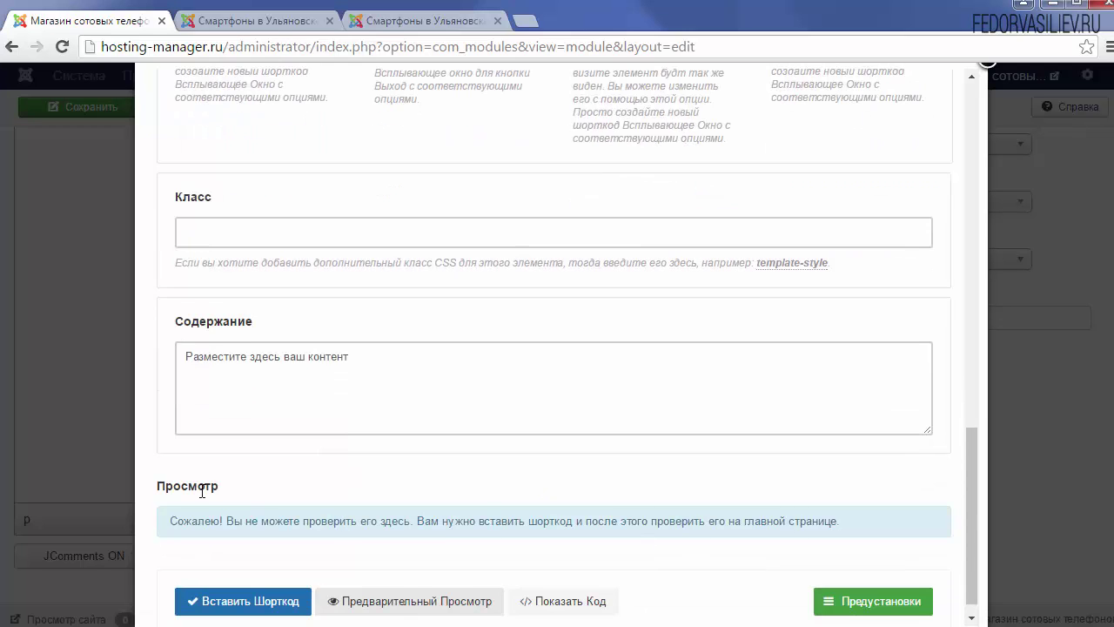
{"action": "scroll", "coordinate": [201, 492], "scroll_direction": "down", "scroll_amount": 1}
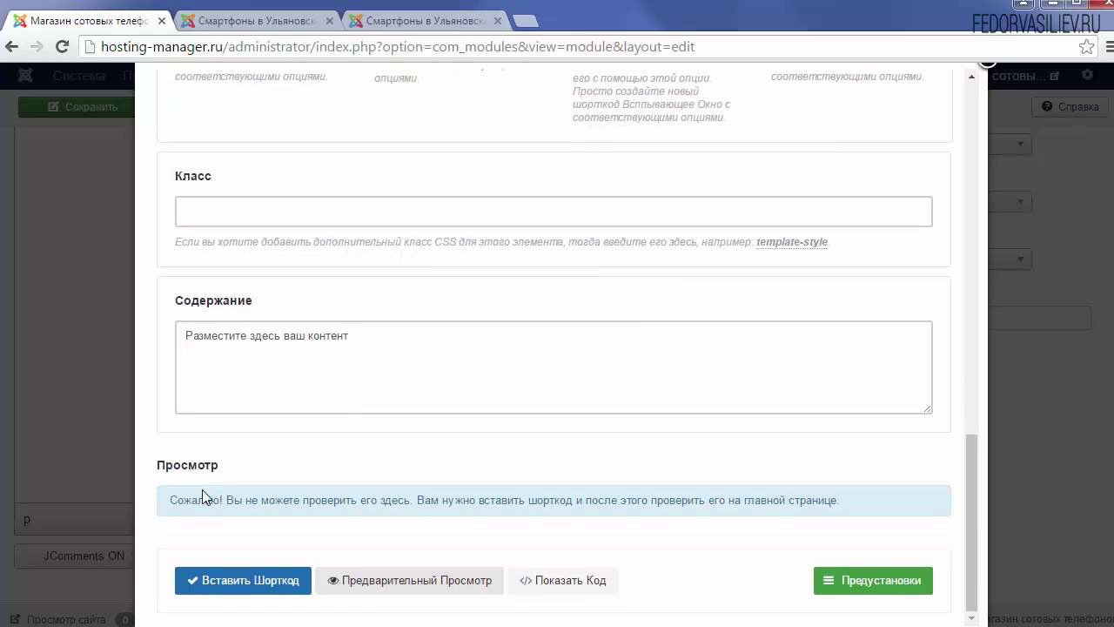
{"action": "left_click", "coordinate": [234, 581]}
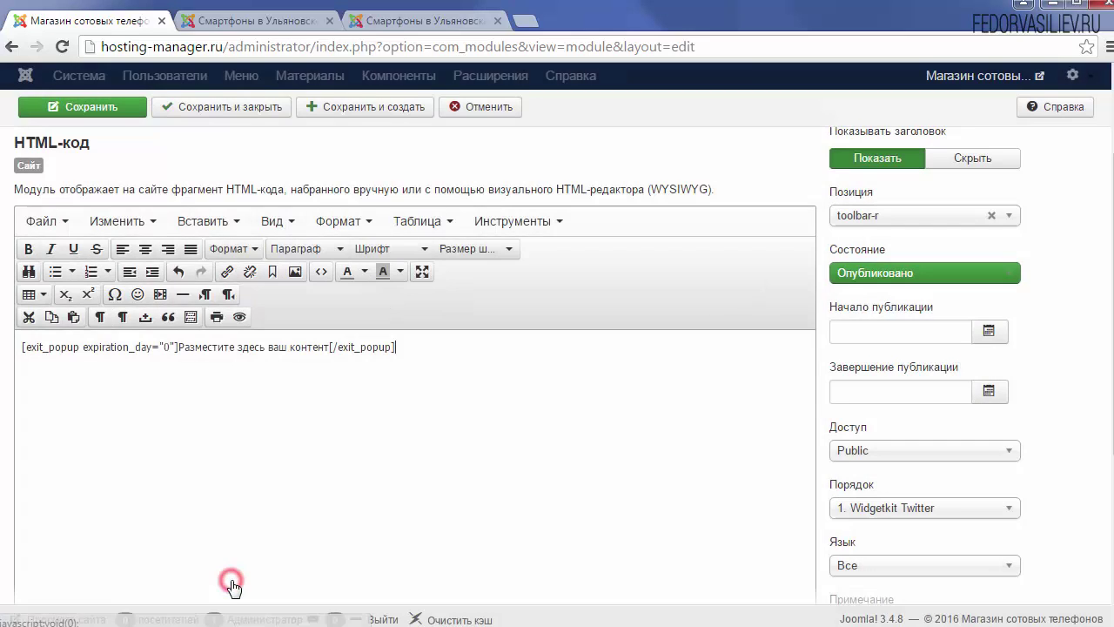
Delete the placeholder text between the exit_popup tags and move the closing tag to a new line.
{"action": "left_click_drag", "start_coordinate": [455, 348], "coordinate": [19, 348]}
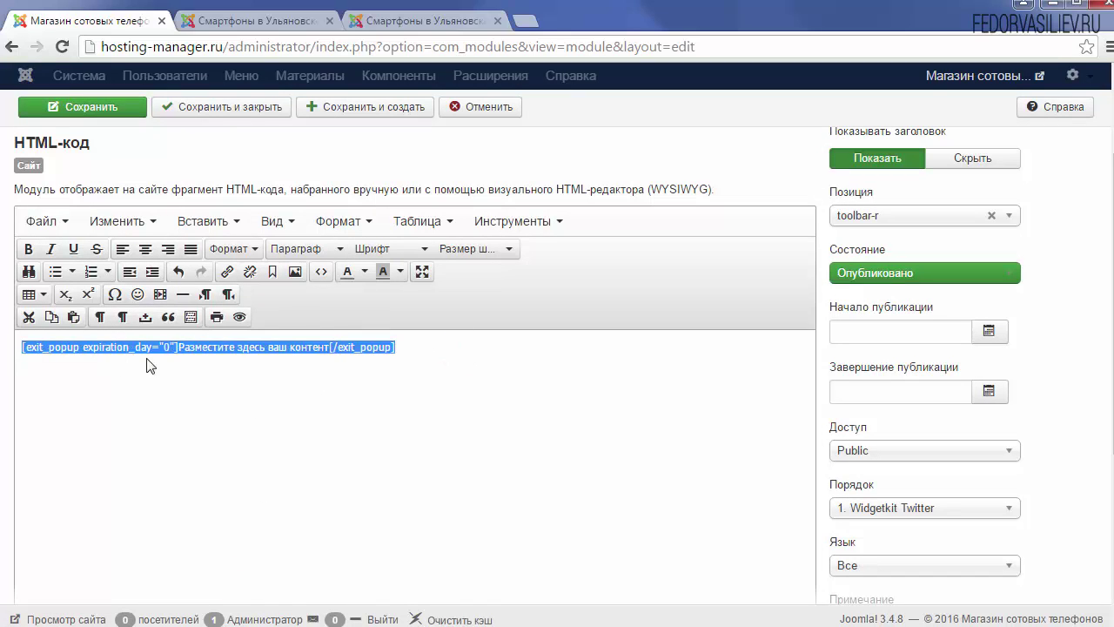
{"action": "left_click", "coordinate": [178, 356]}
{"action": "left_click_drag", "start_coordinate": [330, 347], "coordinate": [184, 348]}
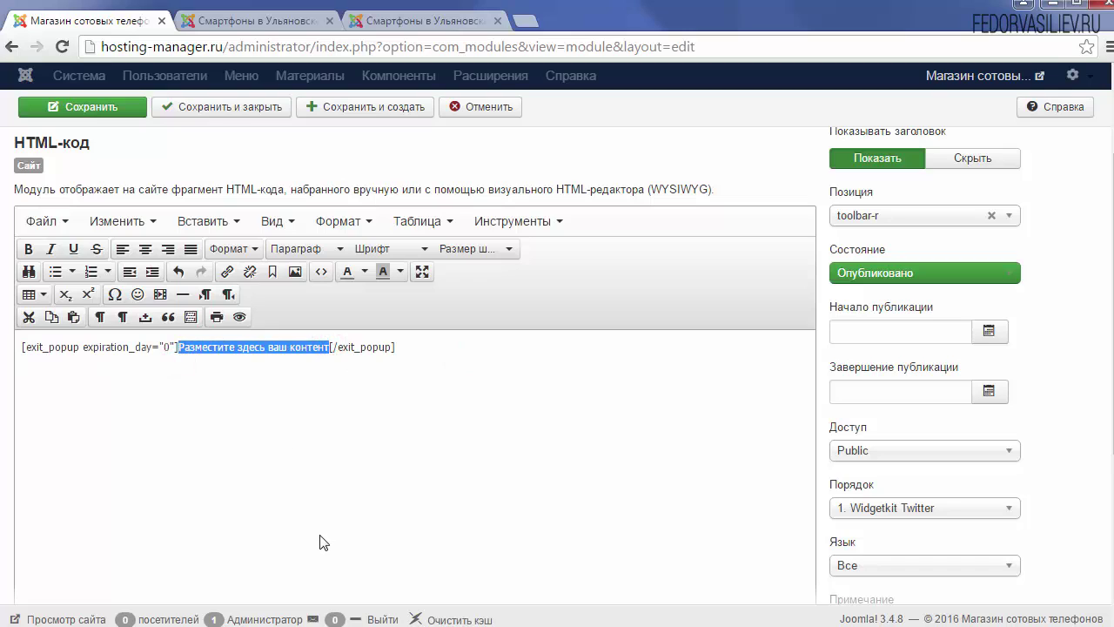
{"action": "key", "text": "BackSpace"}
{"action": "key", "text": "Return"}
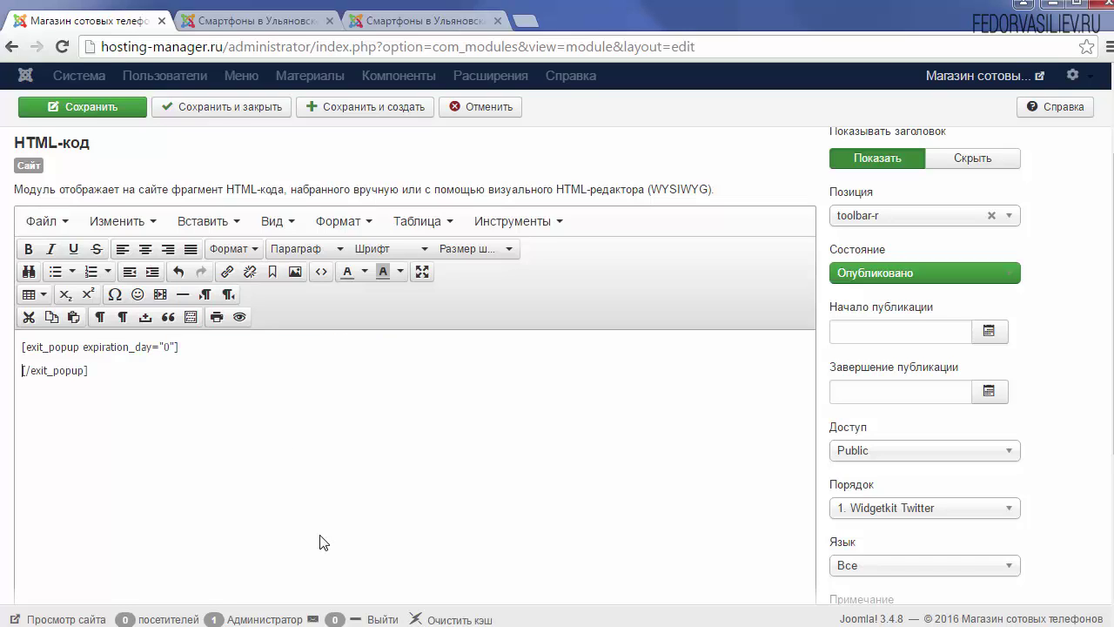
Insert the image images/1515270.png on a new line between the opening and closing exit_popup tags.
{"action": "key", "text": "Return"}
{"action": "left_click_drag", "start_coordinate": [180, 349], "coordinate": [45, 351]}
{"action": "left_click_drag", "start_coordinate": [110, 394], "coordinate": [19, 393]}
{"action": "left_click", "coordinate": [39, 370]}
{"action": "scroll", "coordinate": [636, 452], "scroll_direction": "down", "scroll_amount": 4}
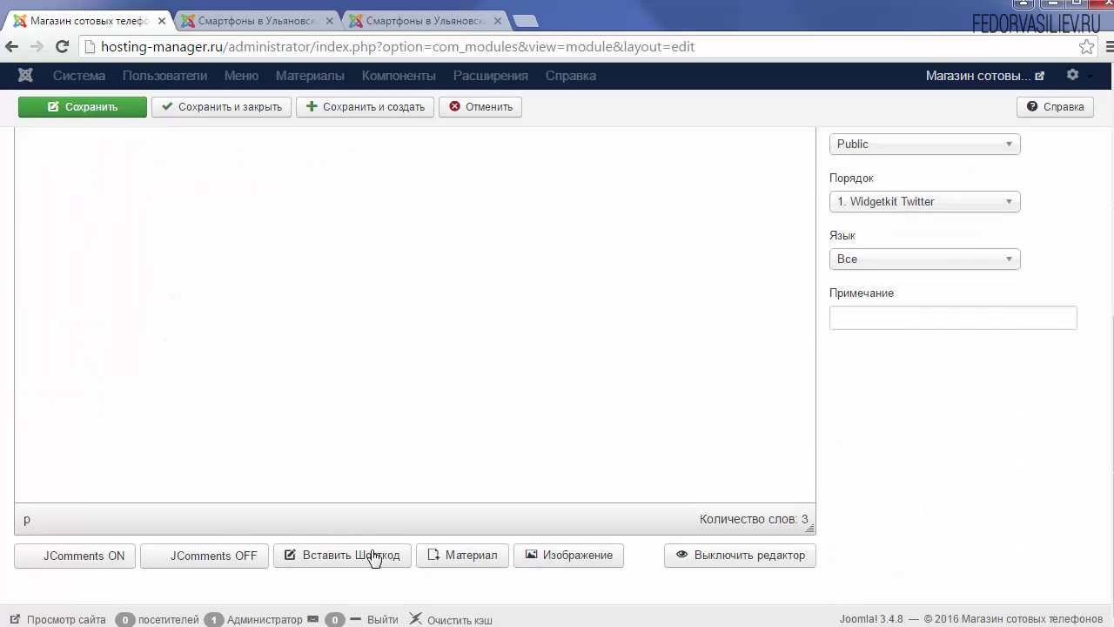
{"action": "left_click", "coordinate": [577, 557]}
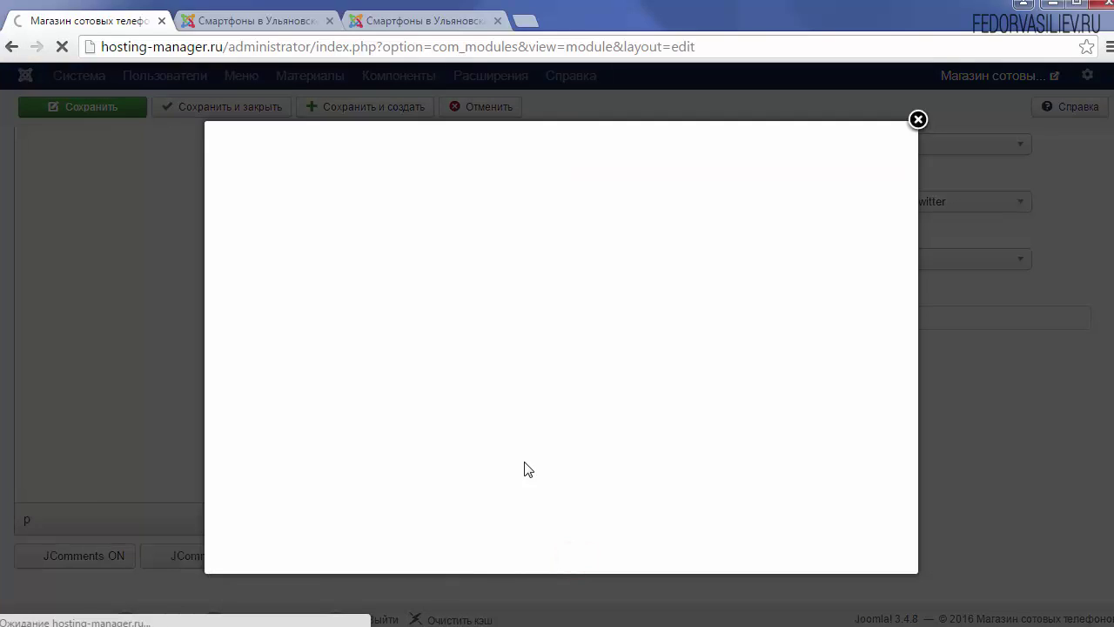
{"action": "left_click", "coordinate": [730, 248]}
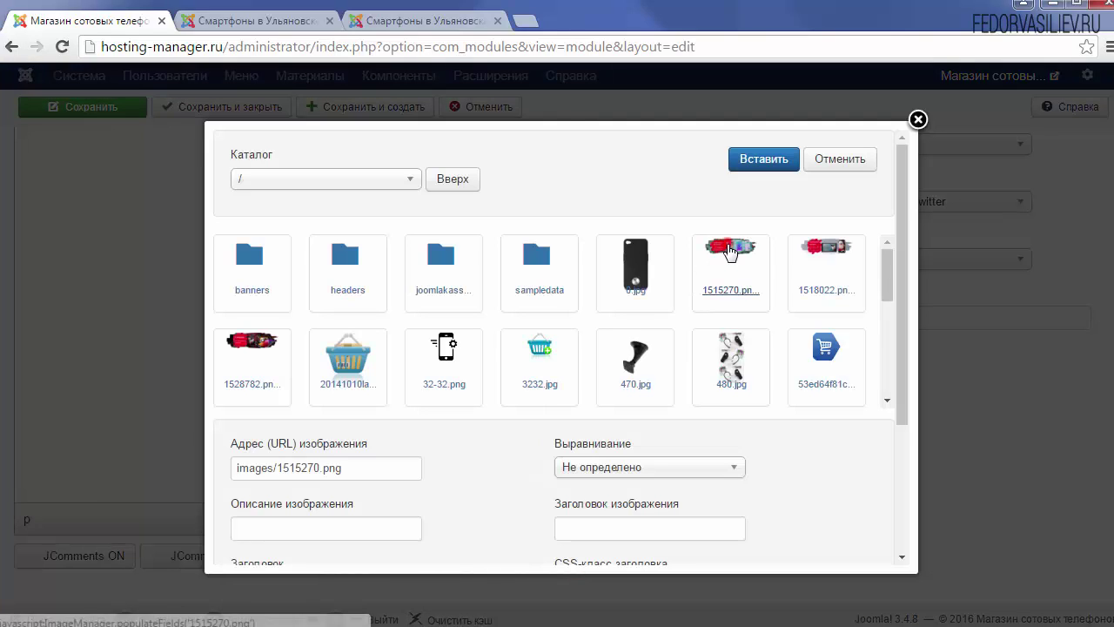
{"action": "left_click", "coordinate": [763, 159]}
{"action": "scroll", "coordinate": [564, 401], "scroll_direction": "up", "scroll_amount": 5}
{"action": "left_click", "coordinate": [396, 431]}
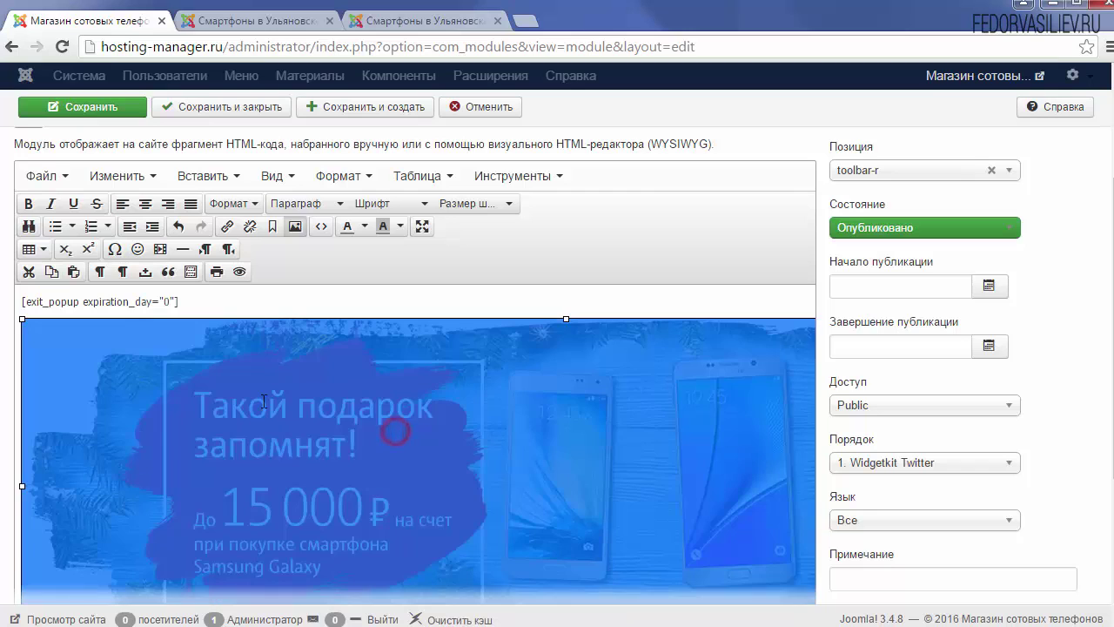
{"action": "scroll", "coordinate": [237, 392], "scroll_direction": "down", "scroll_amount": 2}
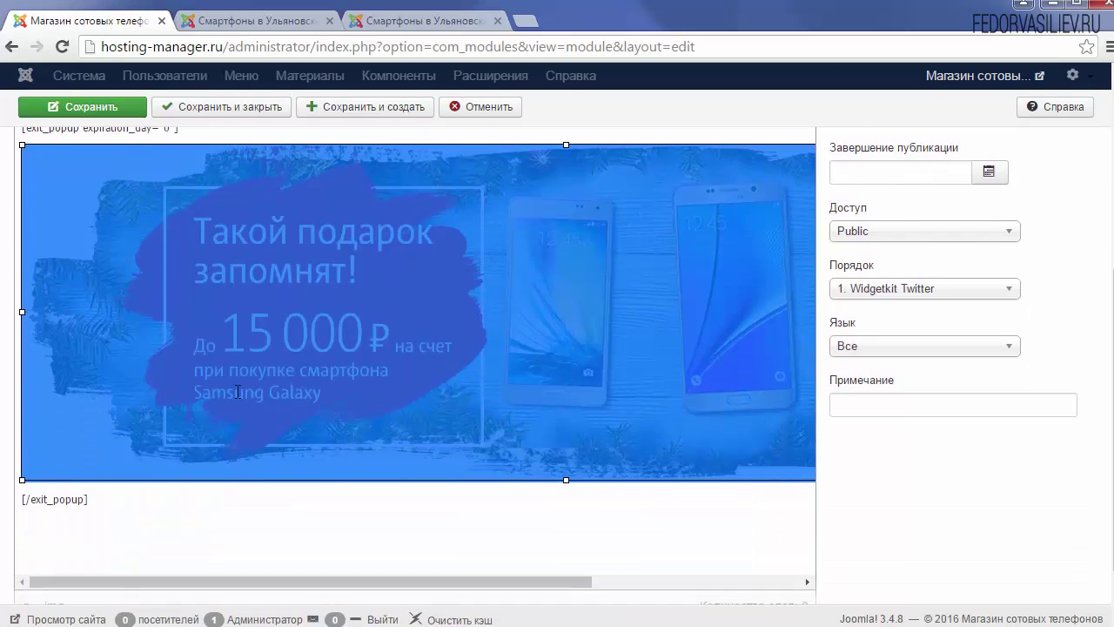
{"action": "left_click", "coordinate": [391, 492]}
Save the module, reload the shop's front page to check the exit popup, and close the popup.
{"action": "scroll", "coordinate": [391, 492], "scroll_direction": "up", "scroll_amount": 3}
{"action": "scroll", "coordinate": [193, 481], "scroll_direction": "down", "scroll_amount": 2}
{"action": "scroll", "coordinate": [192, 481], "scroll_direction": "up", "scroll_amount": 3}
{"action": "left_click", "coordinate": [94, 133]}
{"action": "left_click", "coordinate": [245, 21]}
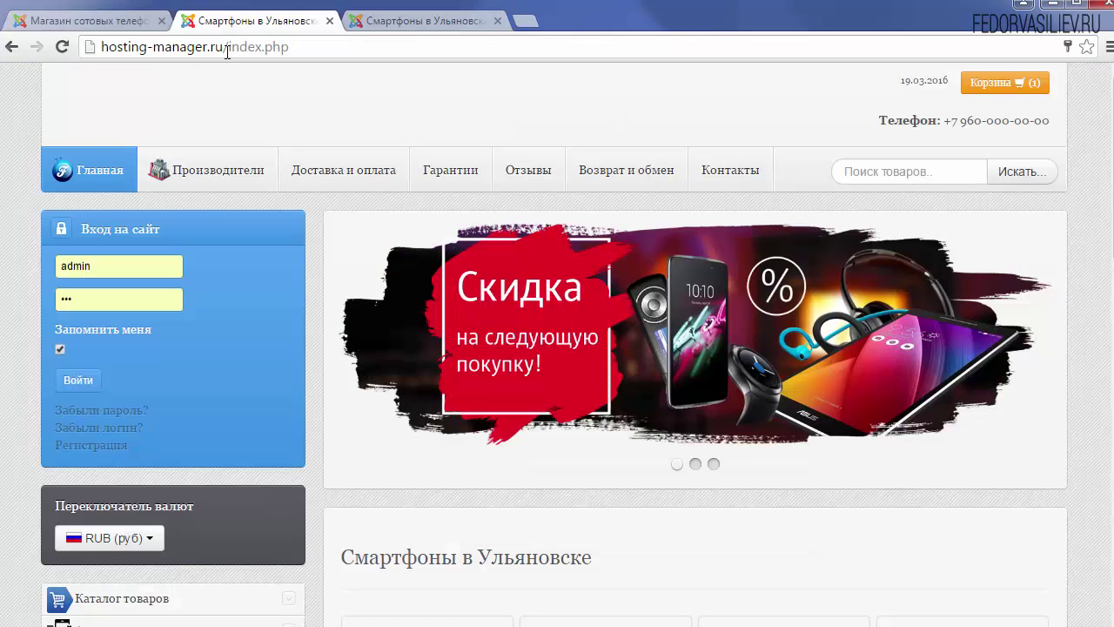
{"action": "left_click", "coordinate": [61, 47]}
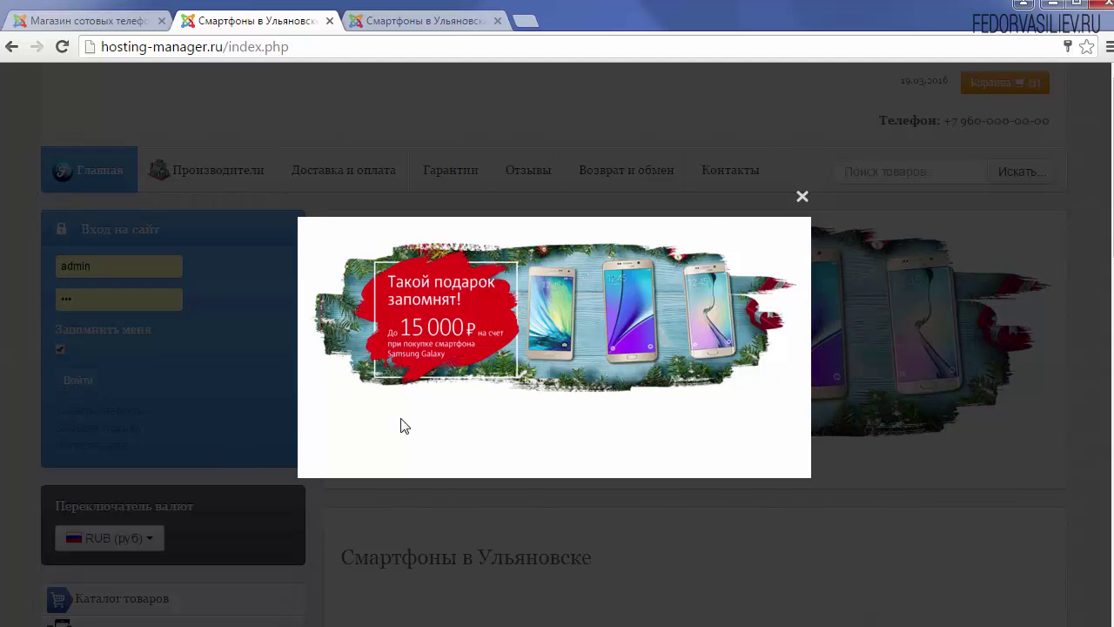
{"action": "left_click", "coordinate": [803, 197]}
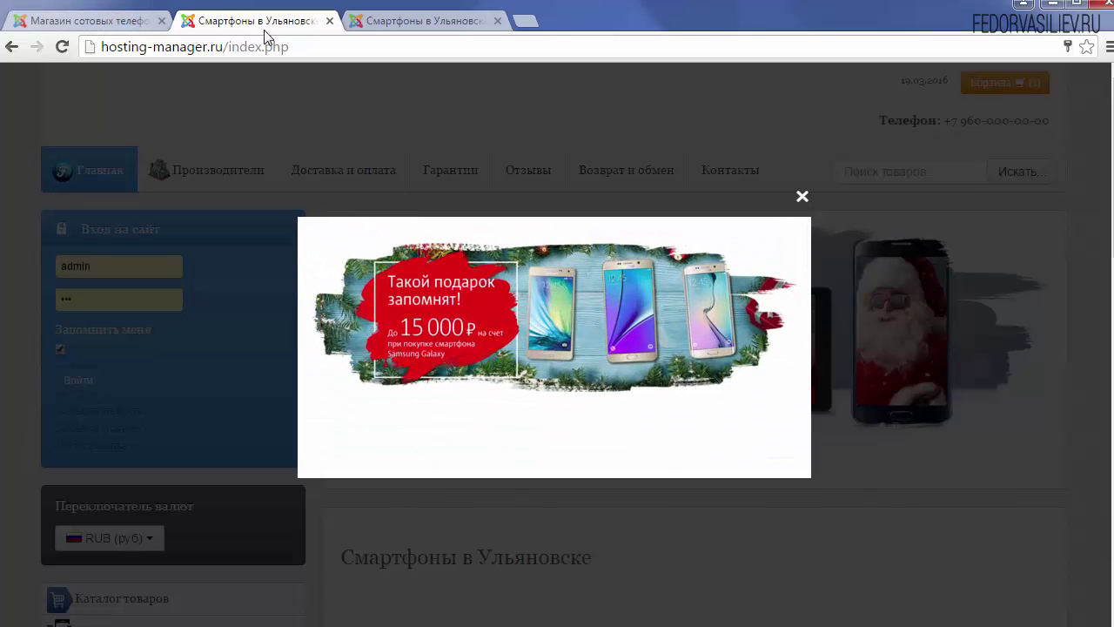
Return to the module editor and delete the image and the exit_popup tags from its content.
{"action": "left_click", "coordinate": [106, 21]}
{"action": "key", "text": "Delete"}
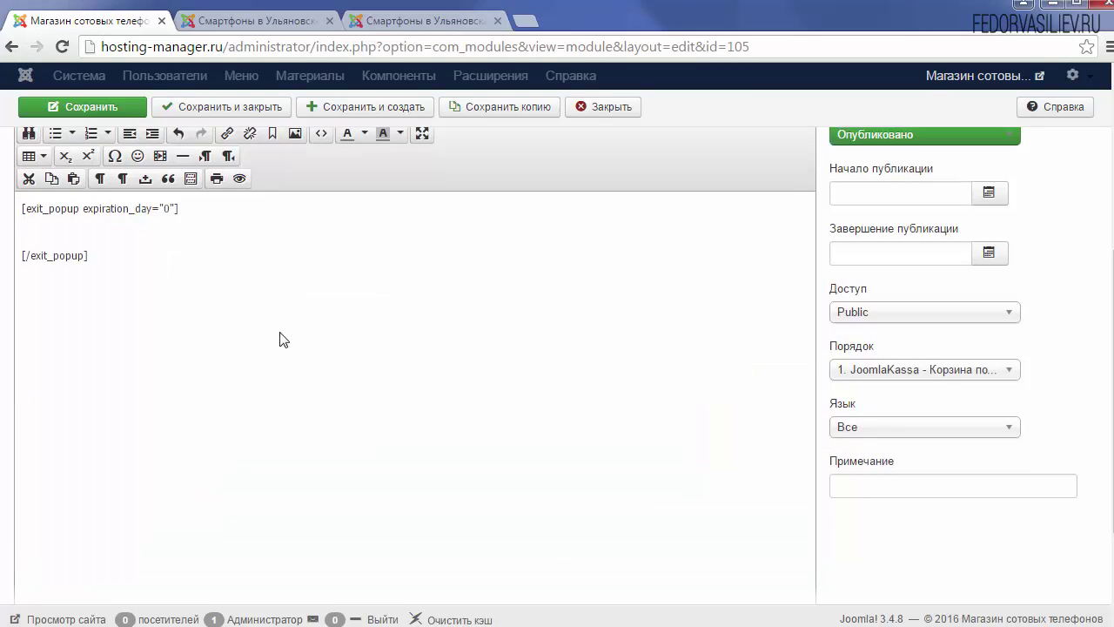
{"action": "scroll", "coordinate": [279, 340], "scroll_direction": "up", "scroll_amount": 2}
{"action": "left_click", "coordinate": [89, 428]}
{"action": "key", "text": "ctrl+a"}
{"action": "key", "text": "Delete"}
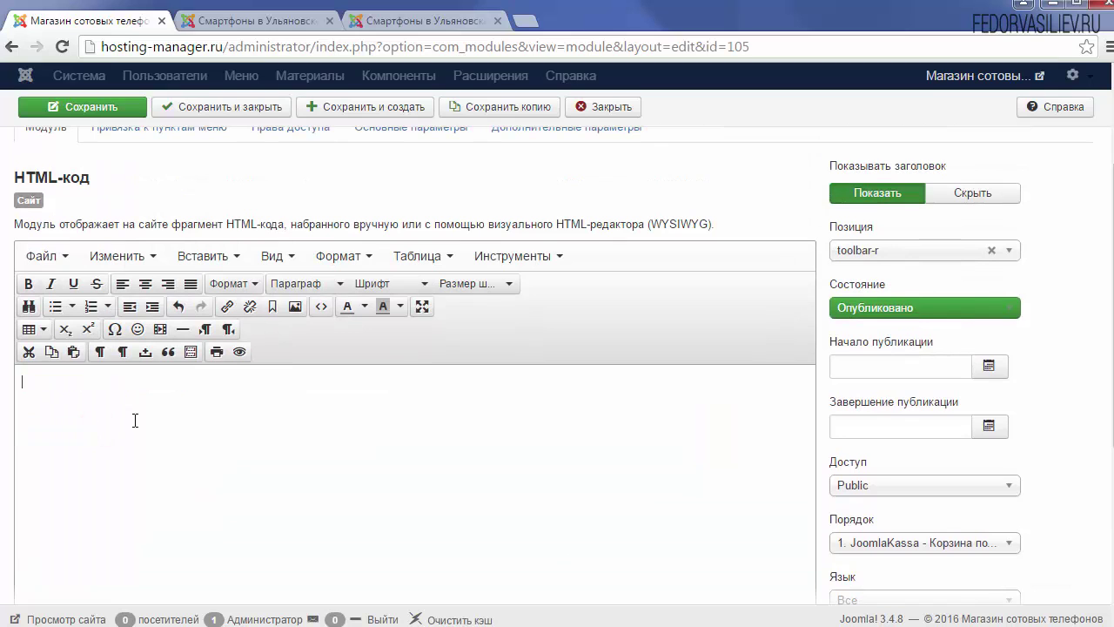
Open the Всплывающее Окно shortcode's settings and look through its options, content field and presets.
{"action": "scroll", "coordinate": [323, 379], "scroll_direction": "down", "scroll_amount": 4}
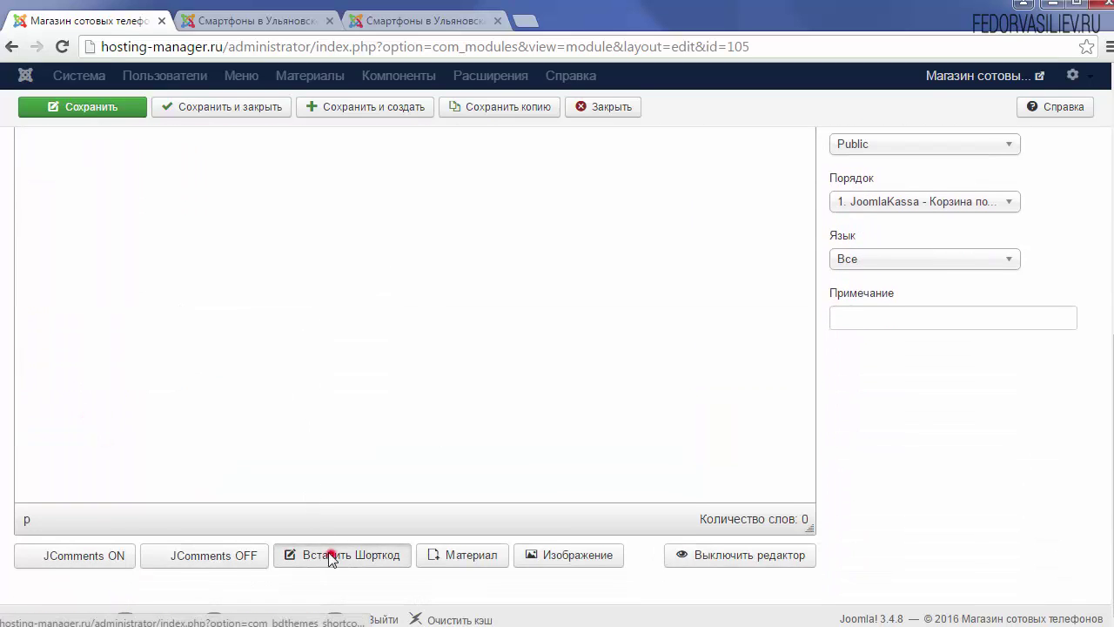
{"action": "left_click", "coordinate": [330, 553]}
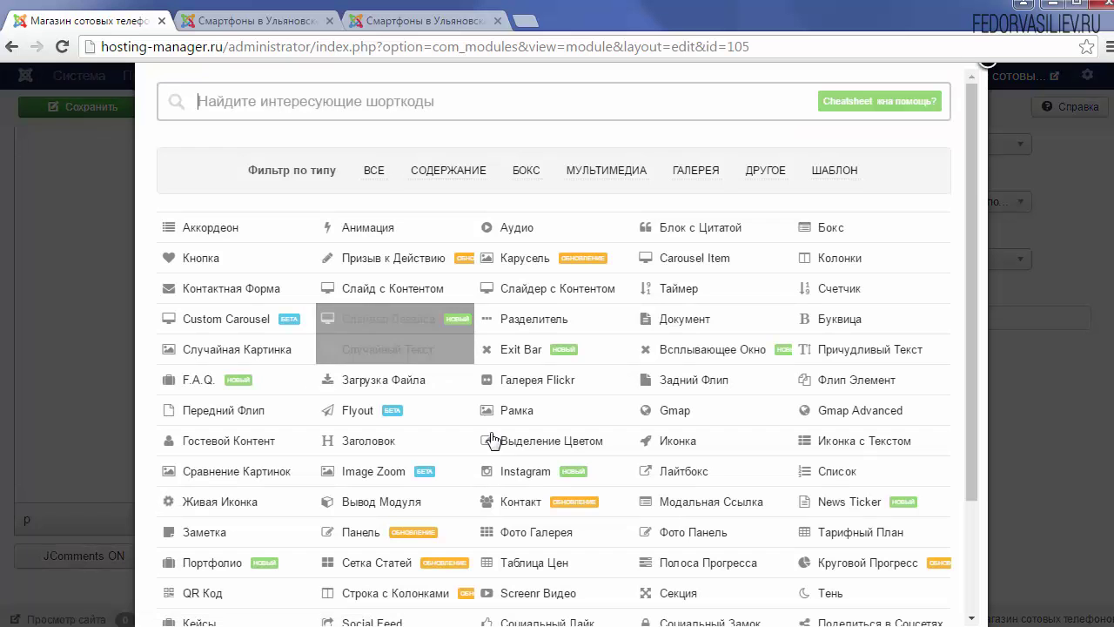
{"action": "left_click", "coordinate": [683, 358]}
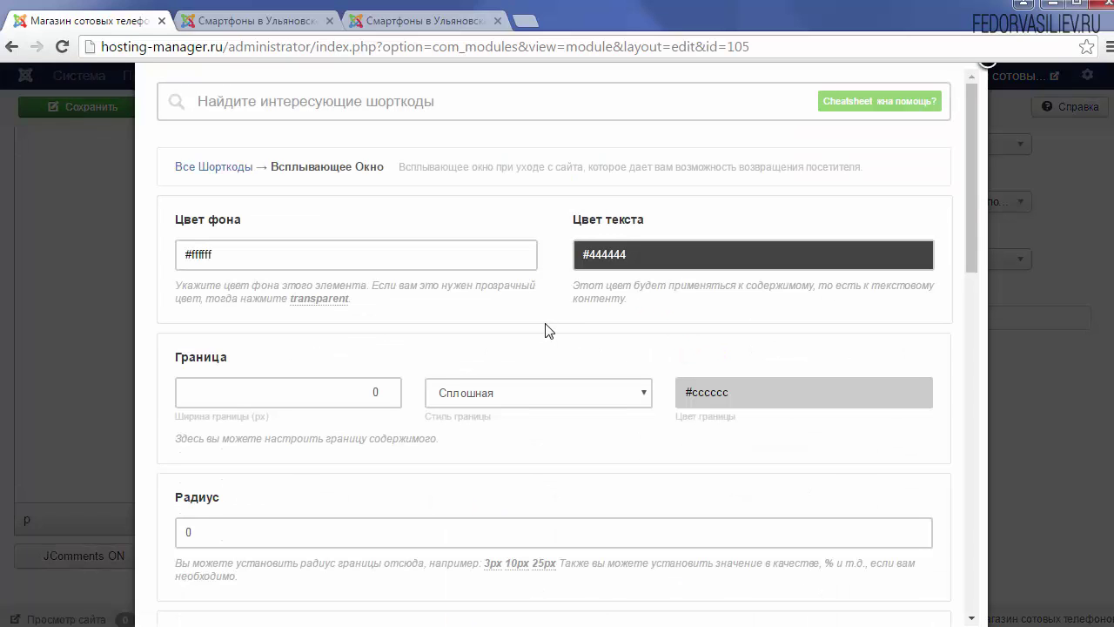
{"action": "scroll", "coordinate": [972, 234], "scroll_direction": "down", "scroll_amount": 15}
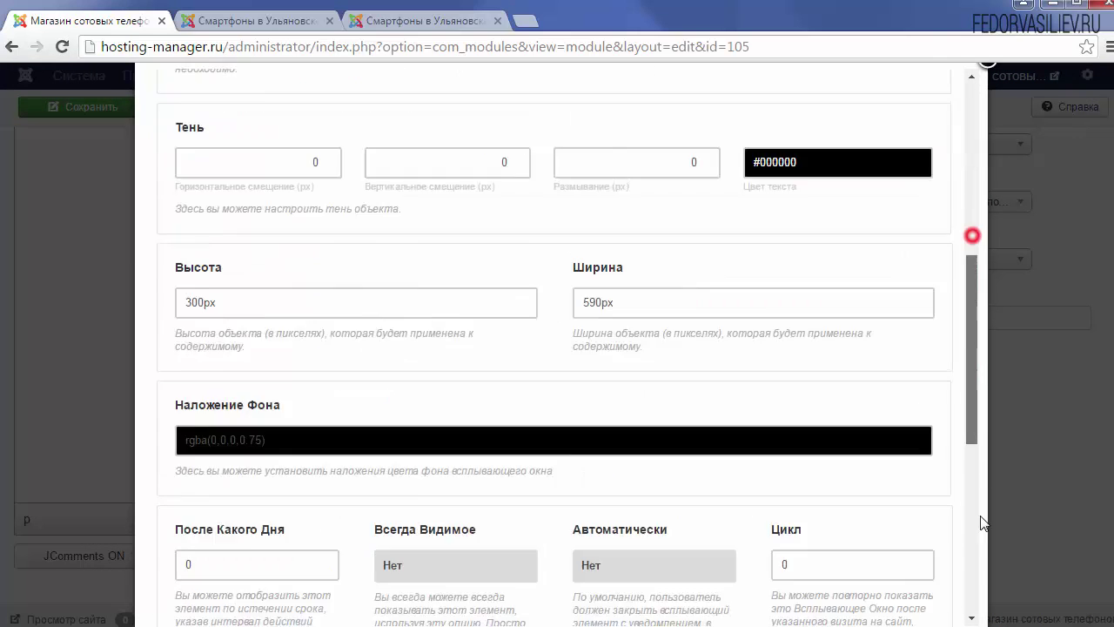
{"action": "scroll", "coordinate": [972, 374], "scroll_direction": "up", "scroll_amount": 10}
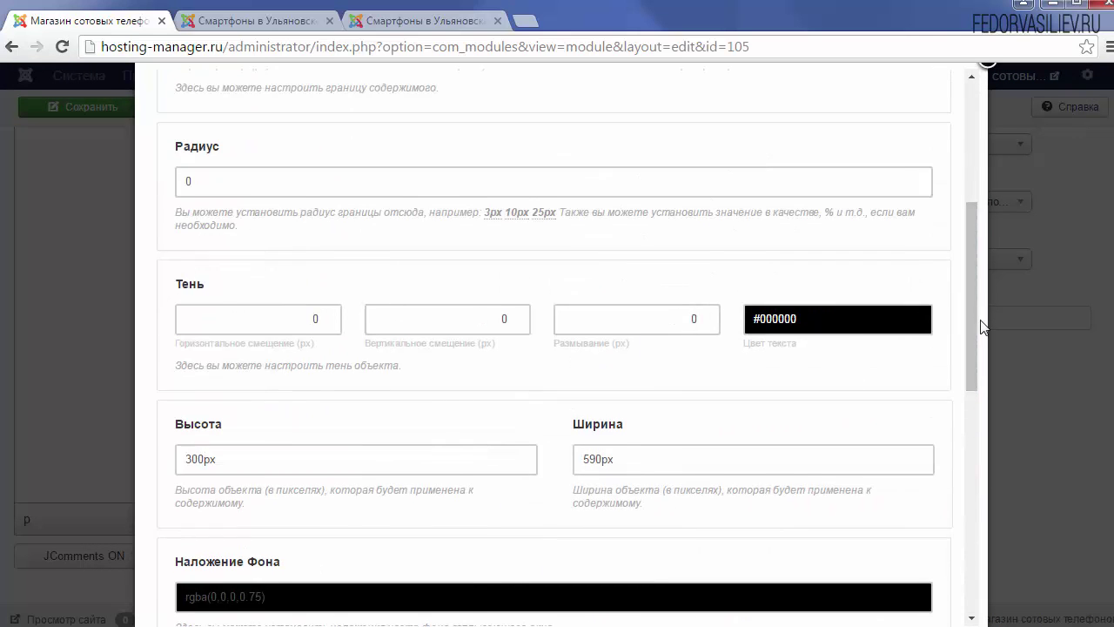
{"action": "left_click_drag", "start_coordinate": [977, 328], "coordinate": [953, 598]}
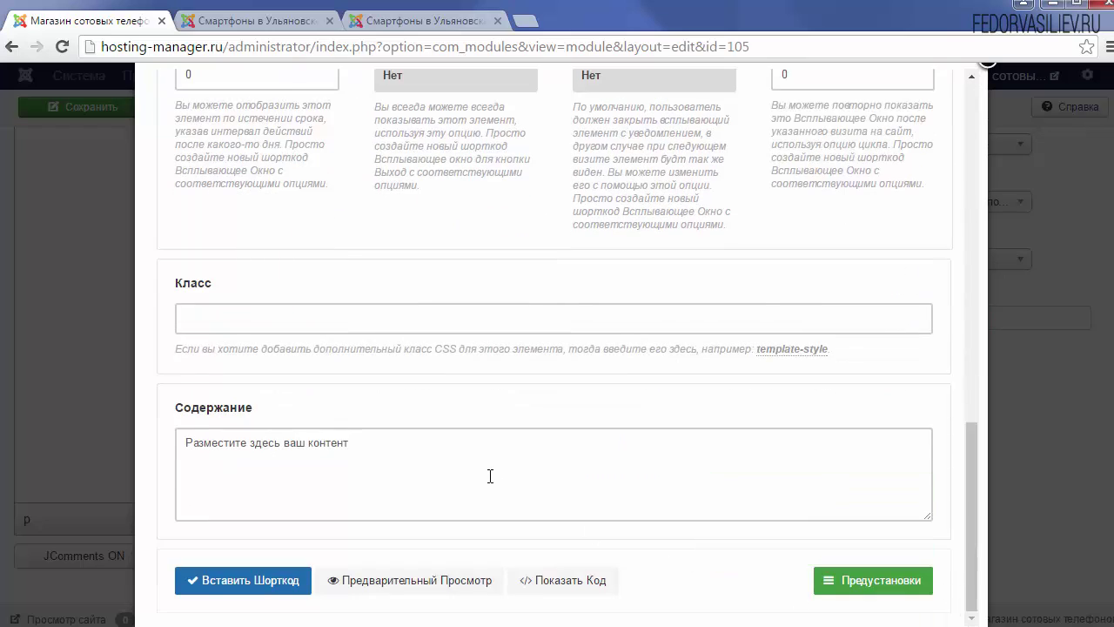
{"action": "mouse_move", "coordinate": [866, 588]}
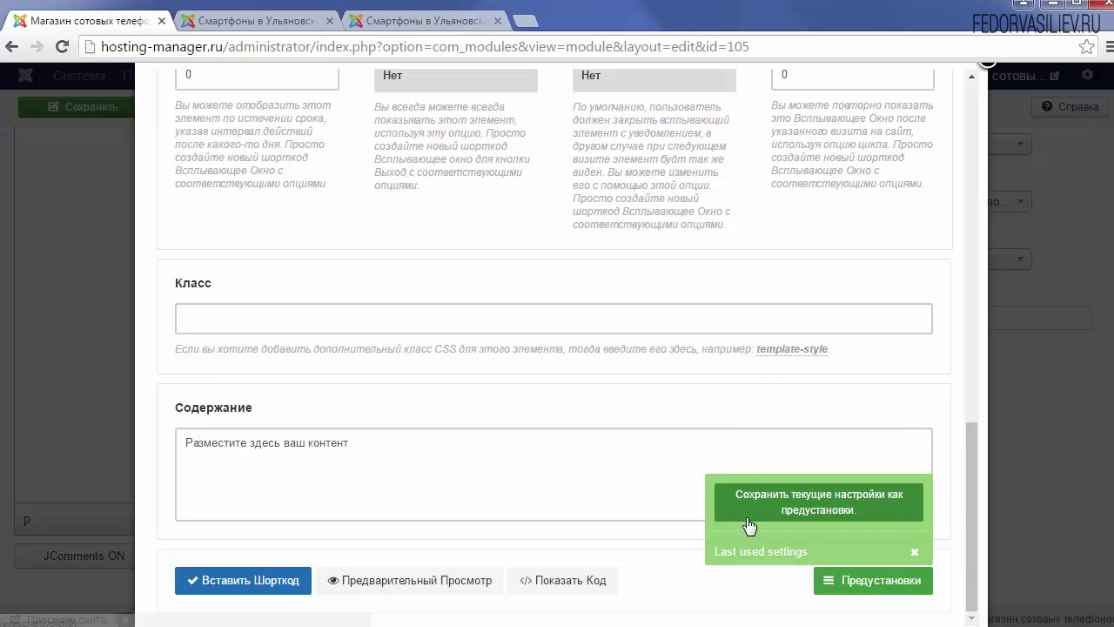
{"action": "left_click_drag", "start_coordinate": [971, 522], "coordinate": [992, 150]}
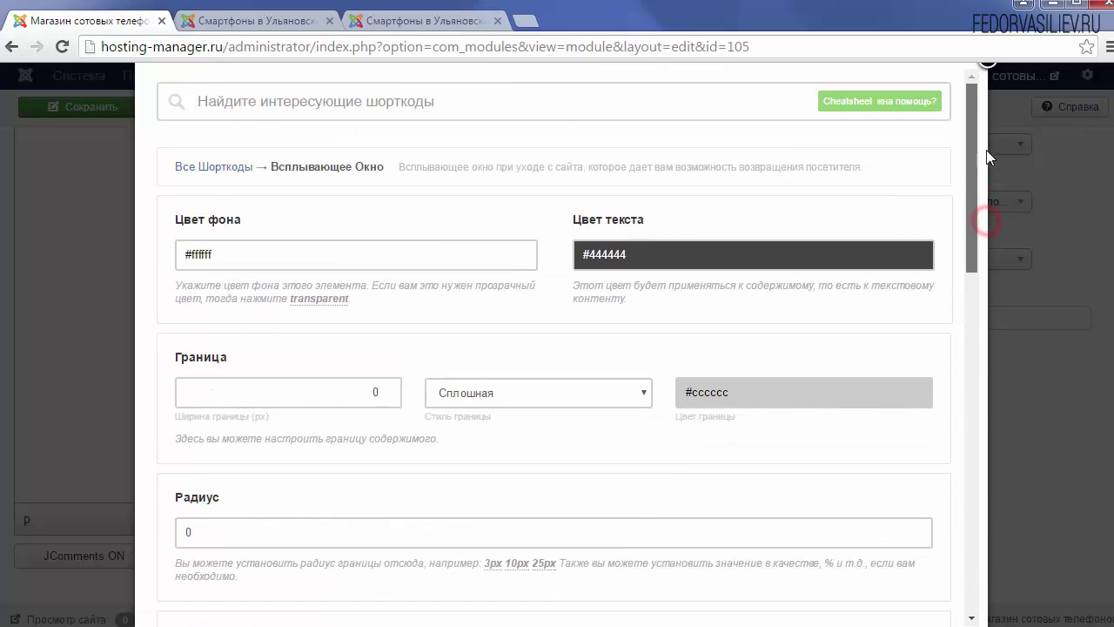
Set the popup's background colour to purple #ab71f4 and its text colour to white #ffffff.
{"action": "left_click", "coordinate": [244, 261]}
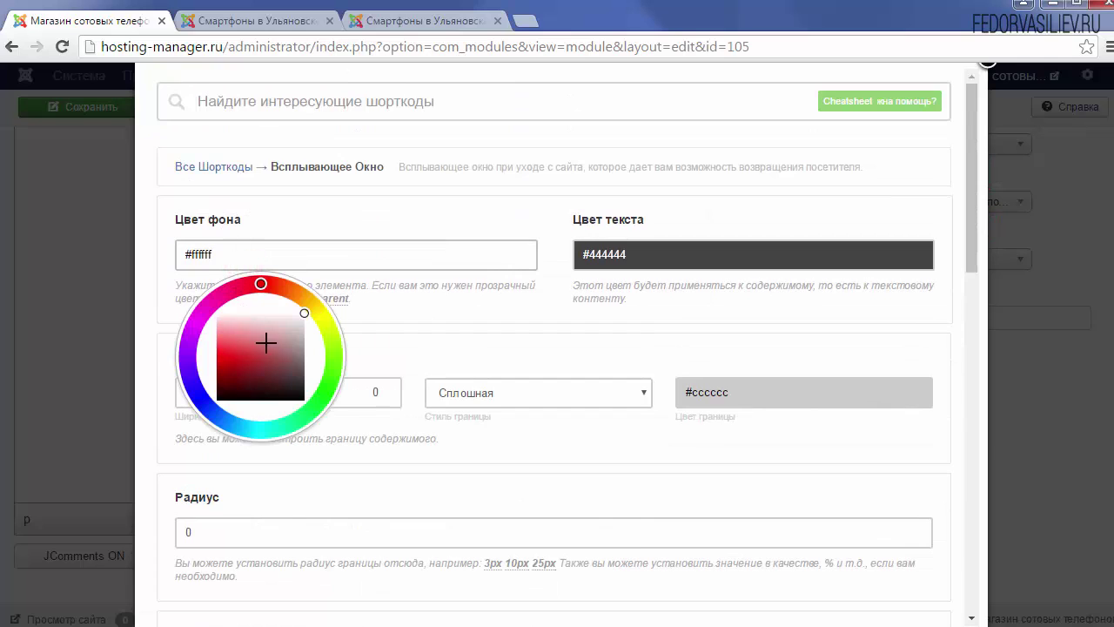
{"action": "mouse_move", "coordinate": [211, 410]}
{"action": "left_mouse_down"}
{"action": "mouse_move", "coordinate": [189, 351]}
{"action": "mouse_move", "coordinate": [185, 372]}
{"action": "mouse_move", "coordinate": [229, 366]}
{"action": "mouse_move", "coordinate": [229, 339]}
{"action": "left_mouse_up"}
{"action": "left_click", "coordinate": [440, 341]}
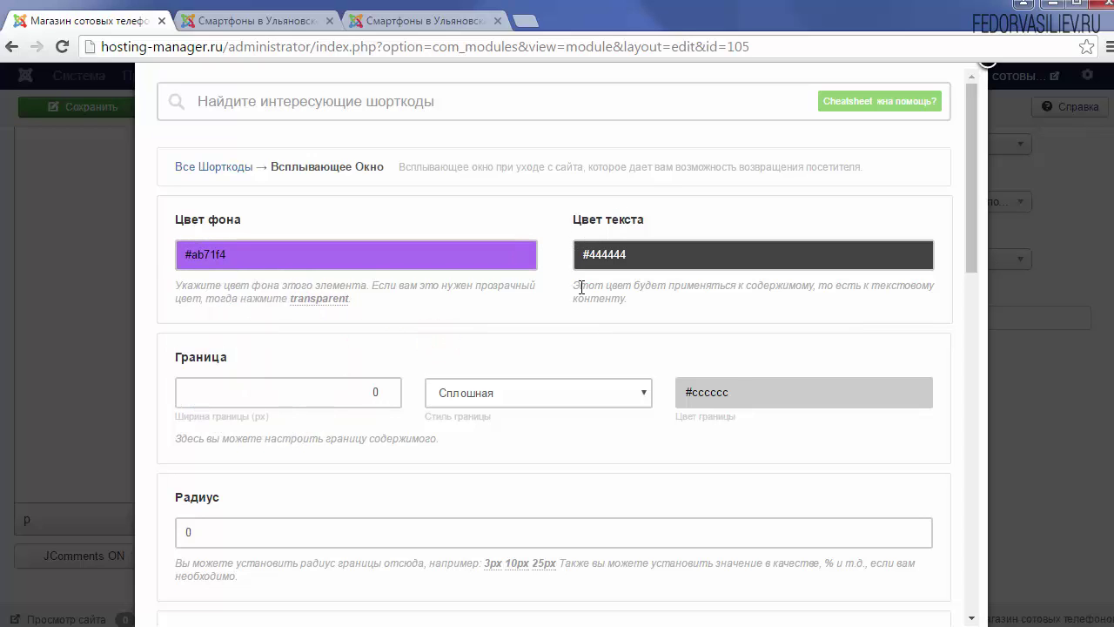
{"action": "left_click", "coordinate": [615, 259]}
{"action": "left_click_drag", "start_coordinate": [662, 335], "coordinate": [703, 309]}
{"action": "left_click", "coordinate": [765, 306]}
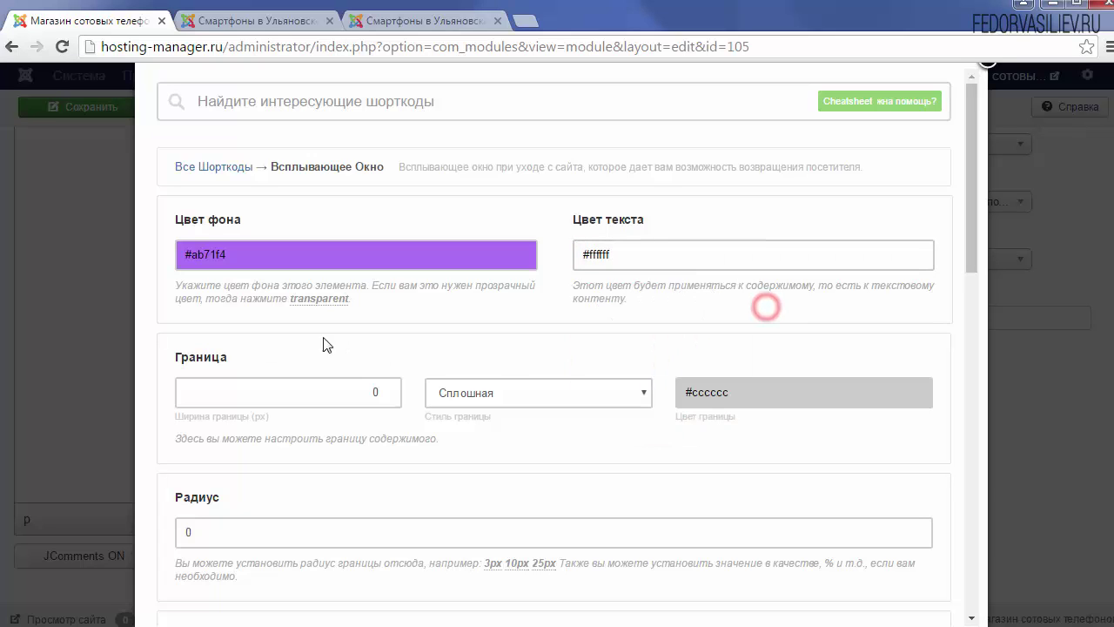
Set the popup's border to 20 px width, Пунктирная style and yellow colour #fdf426.
{"action": "left_click", "coordinate": [384, 389]}
{"action": "left_click", "coordinate": [384, 389]}
{"action": "left_click", "coordinate": [384, 389]}
{"action": "double_click", "coordinate": [374, 392]}
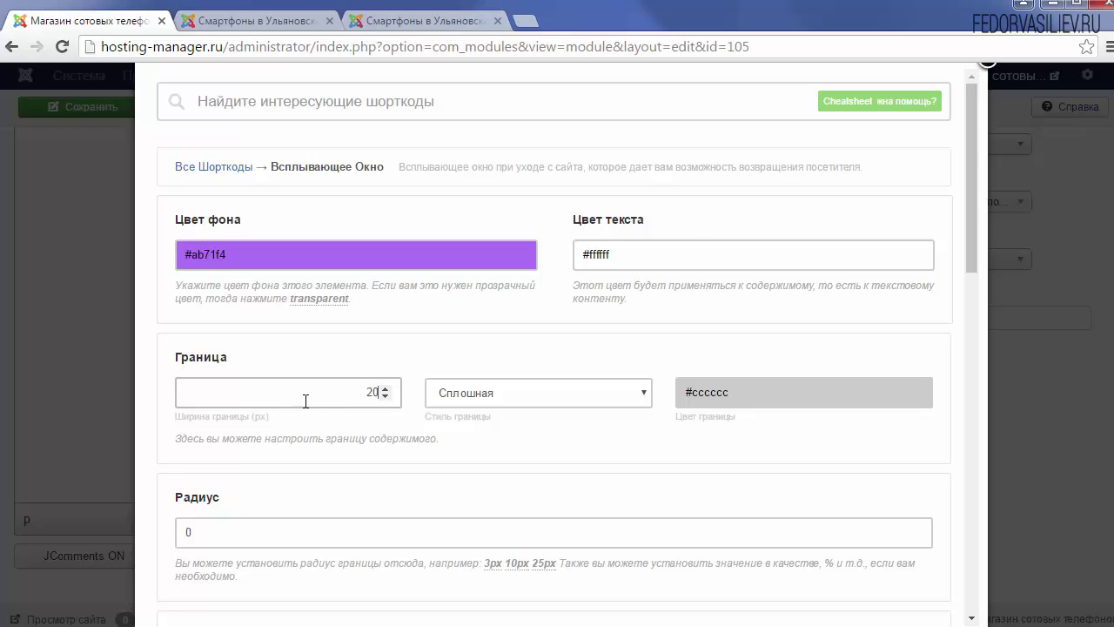
{"action": "left_click", "coordinate": [542, 392]}
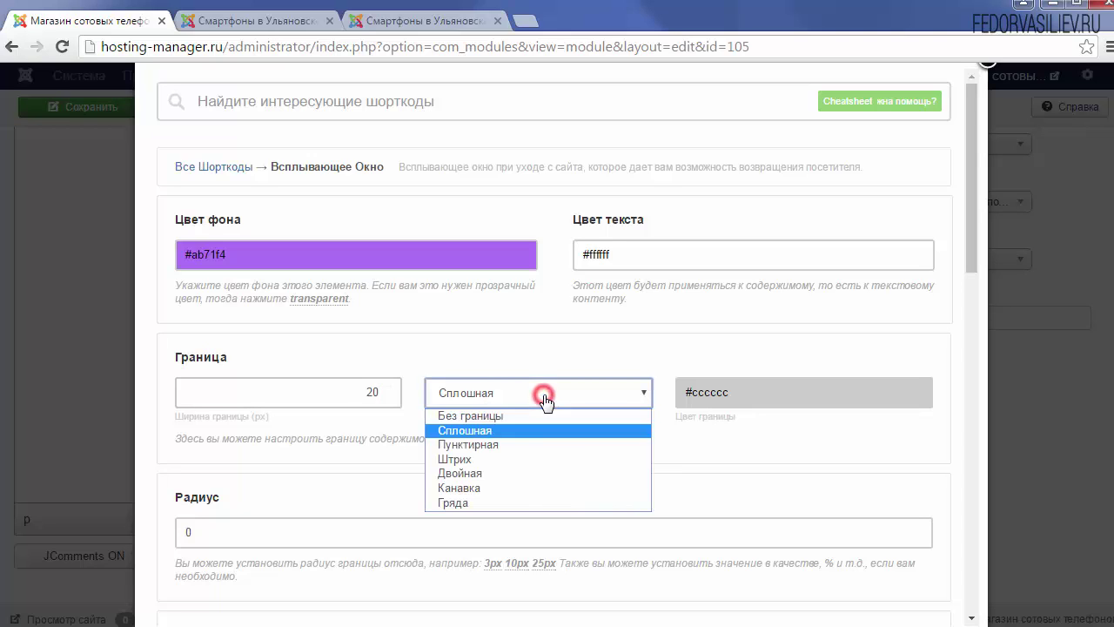
{"action": "left_click", "coordinate": [492, 444]}
{"action": "left_click", "coordinate": [742, 393]}
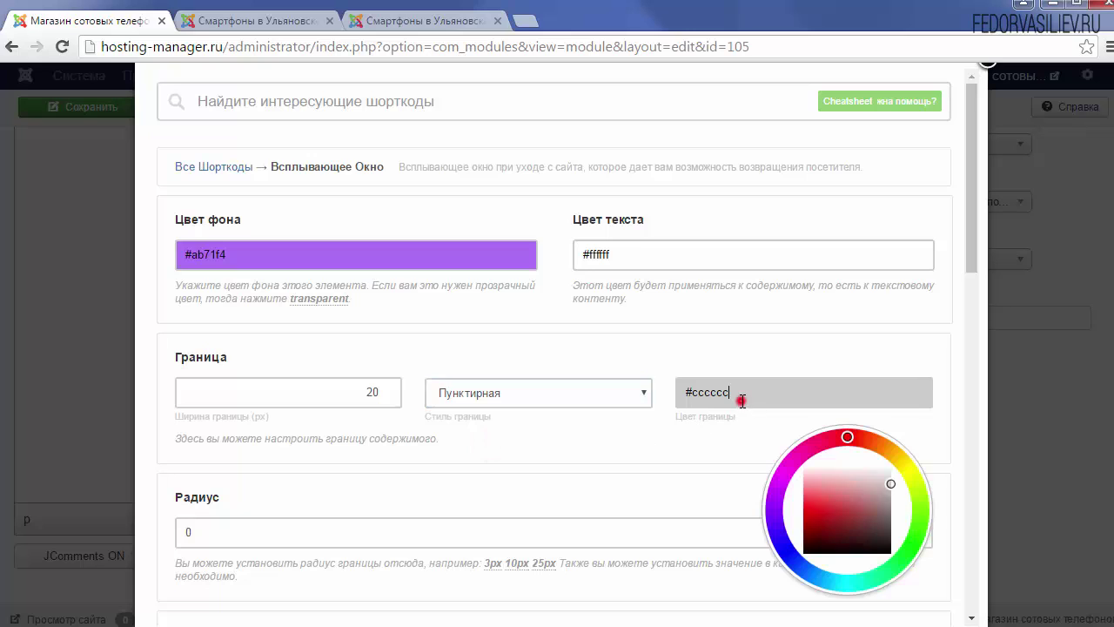
{"action": "left_click", "coordinate": [912, 469]}
{"action": "left_click_drag", "start_coordinate": [880, 496], "coordinate": [806, 503]}
{"action": "left_click", "coordinate": [607, 454]}
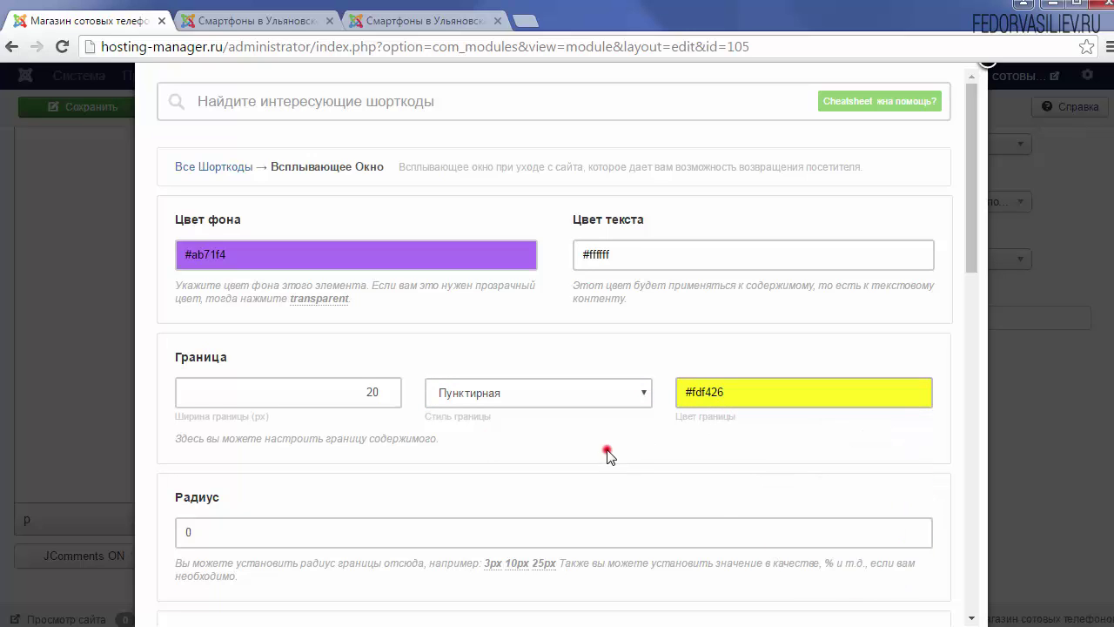
Set the popup's corner radius to the suggested value of 10px.
{"action": "scroll", "coordinate": [411, 418], "scroll_direction": "down", "scroll_amount": 1}
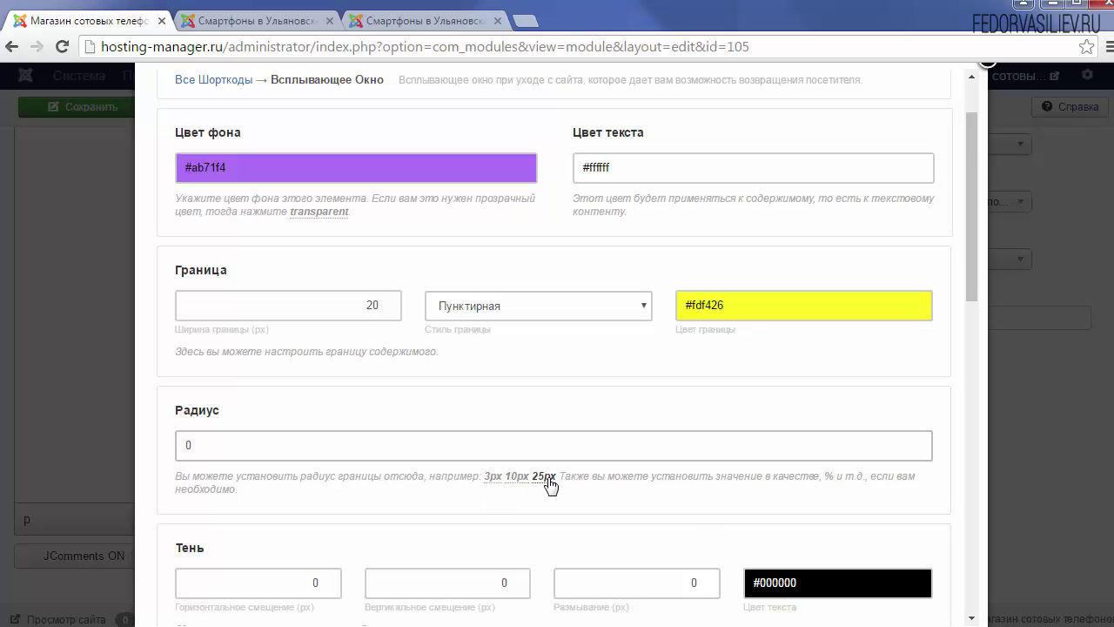
{"action": "left_click", "coordinate": [515, 477]}
{"action": "double_click", "coordinate": [230, 448]}
{"action": "left_click", "coordinate": [251, 423]}
Set the popup's shadow to a horizontal offset of 10, a vertical offset of 23 and a blur of 21 px.
{"action": "scroll", "coordinate": [256, 413], "scroll_direction": "down", "scroll_amount": 3}
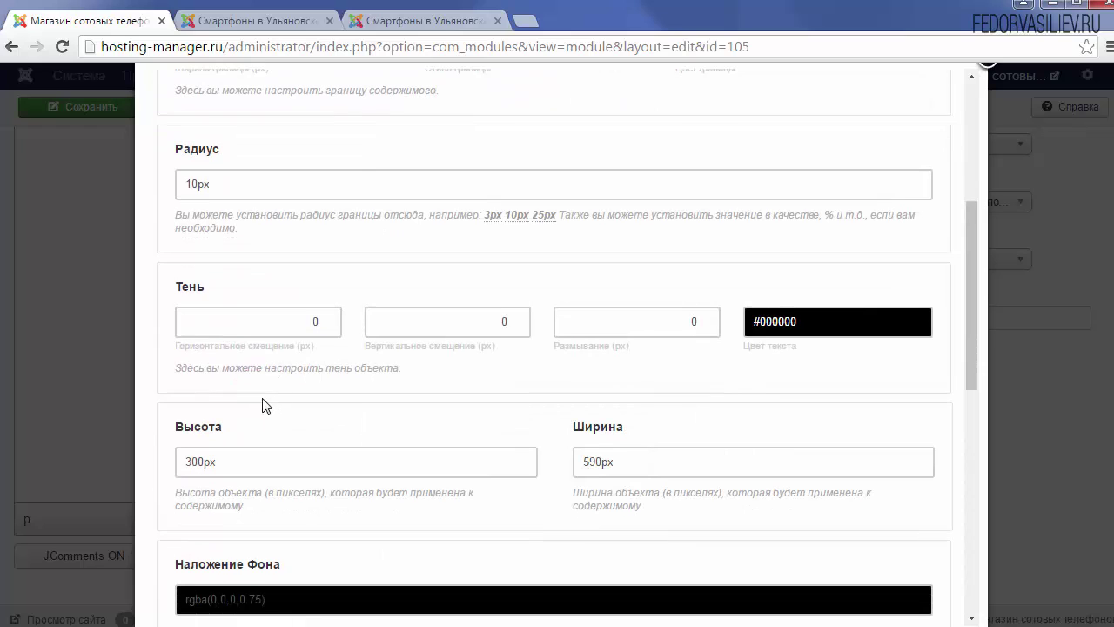
{"action": "left_click", "coordinate": [315, 322]}
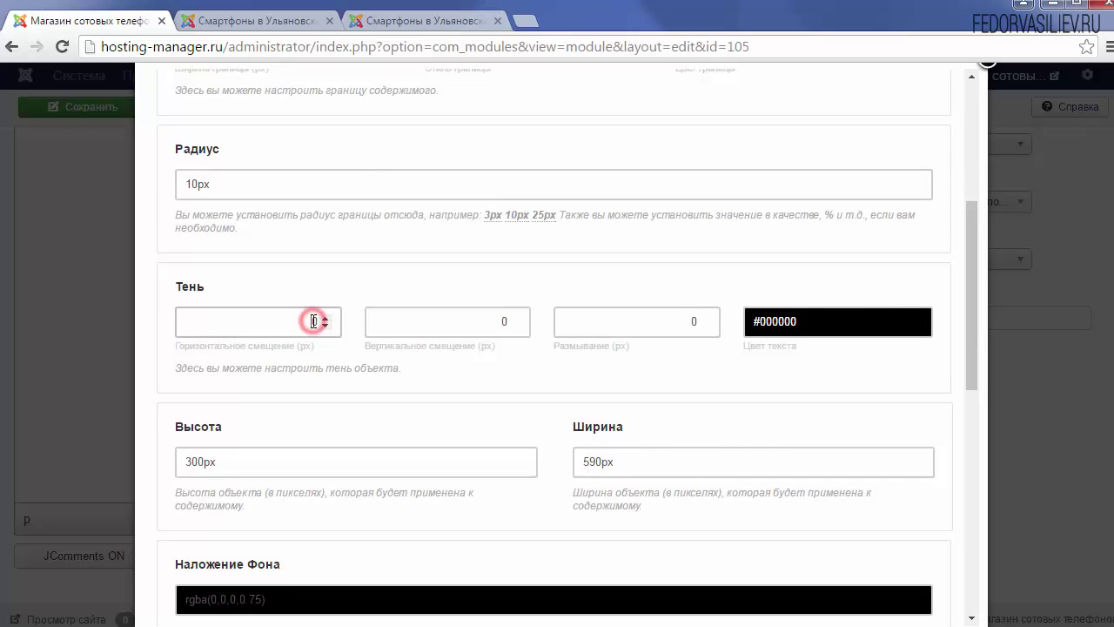
{"action": "type", "text": "1"}
{"action": "left_click", "coordinate": [514, 318]}
{"action": "left_click_drag", "start_coordinate": [513, 322], "coordinate": [518, 332]}
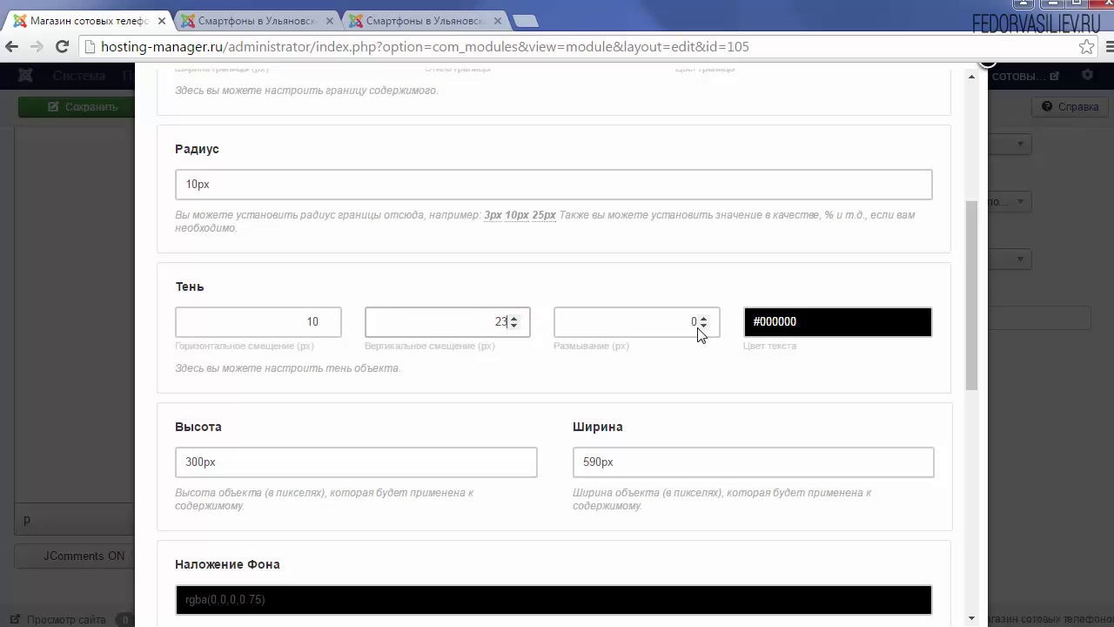
{"action": "left_click_drag", "start_coordinate": [703, 320], "coordinate": [706, 327]}
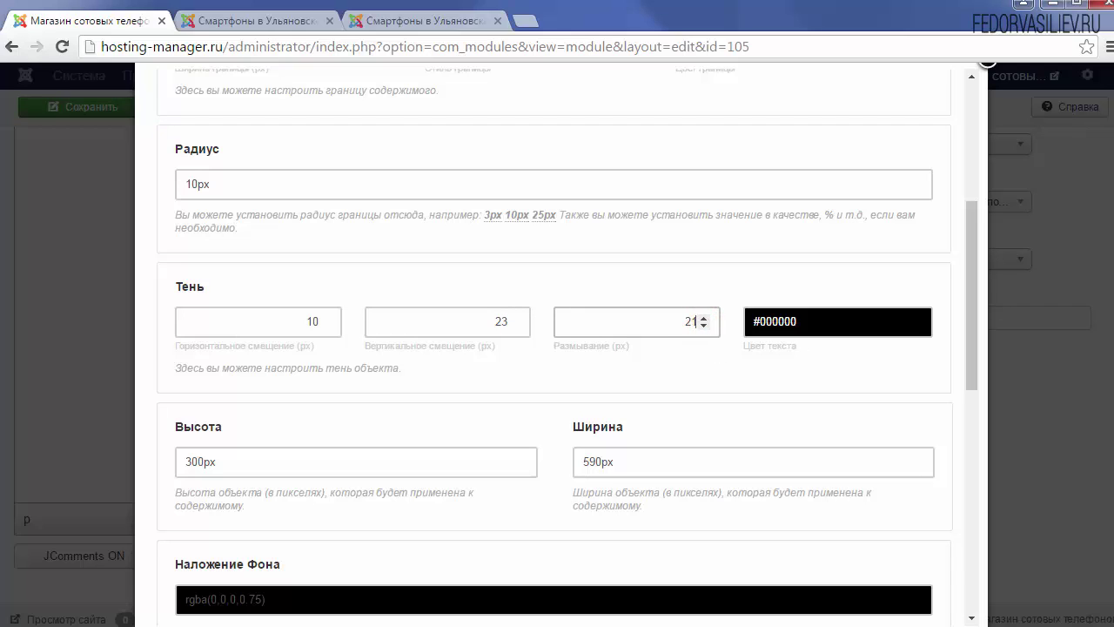
{"action": "left_click", "coordinate": [750, 333]}
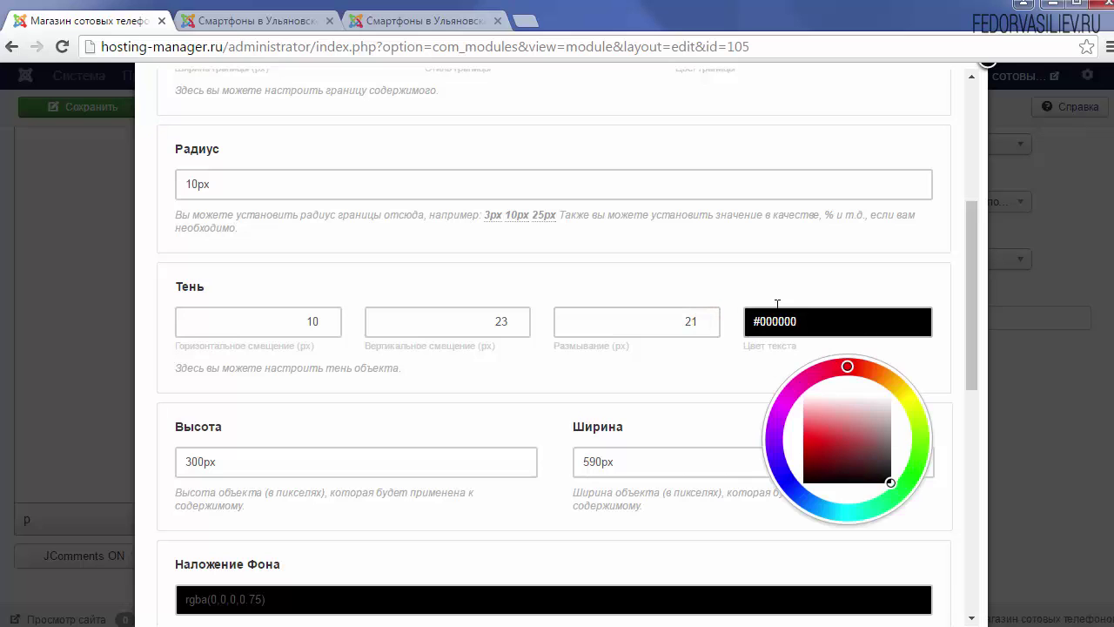
{"action": "left_click", "coordinate": [758, 281]}
Set the popup's height to 500px and its width to 600px.
{"action": "scroll", "coordinate": [530, 316], "scroll_direction": "up", "scroll_amount": 1}
{"action": "scroll", "coordinate": [524, 377], "scroll_direction": "down", "scroll_amount": 3}
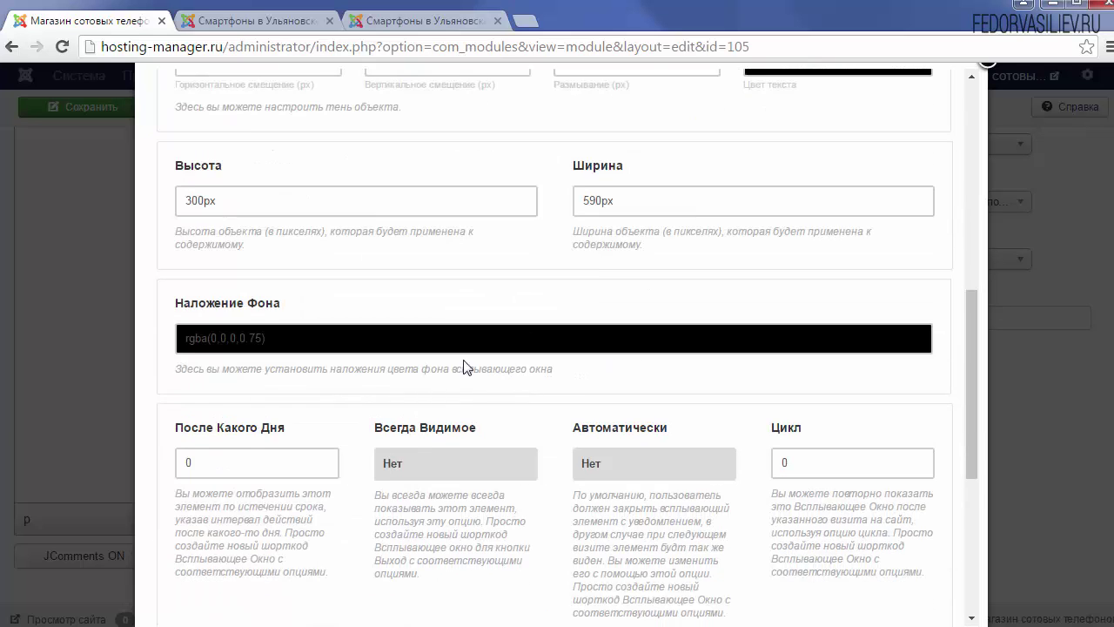
{"action": "left_click_drag", "start_coordinate": [193, 201], "coordinate": [168, 202]}
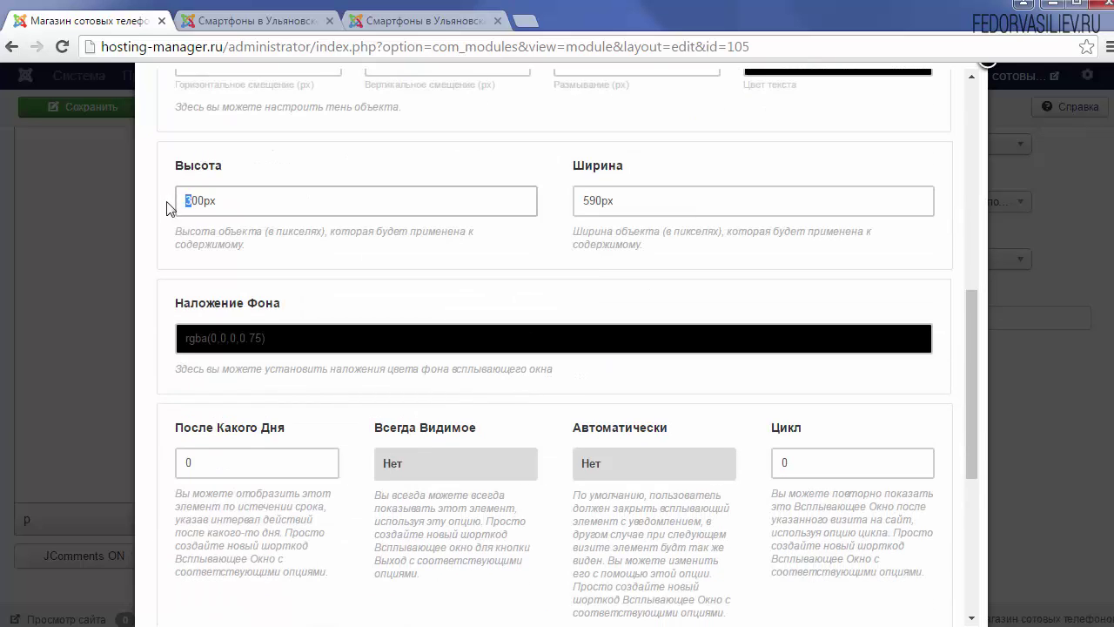
{"action": "type", "text": "5"}
{"action": "left_click_drag", "start_coordinate": [598, 197], "coordinate": [581, 200]}
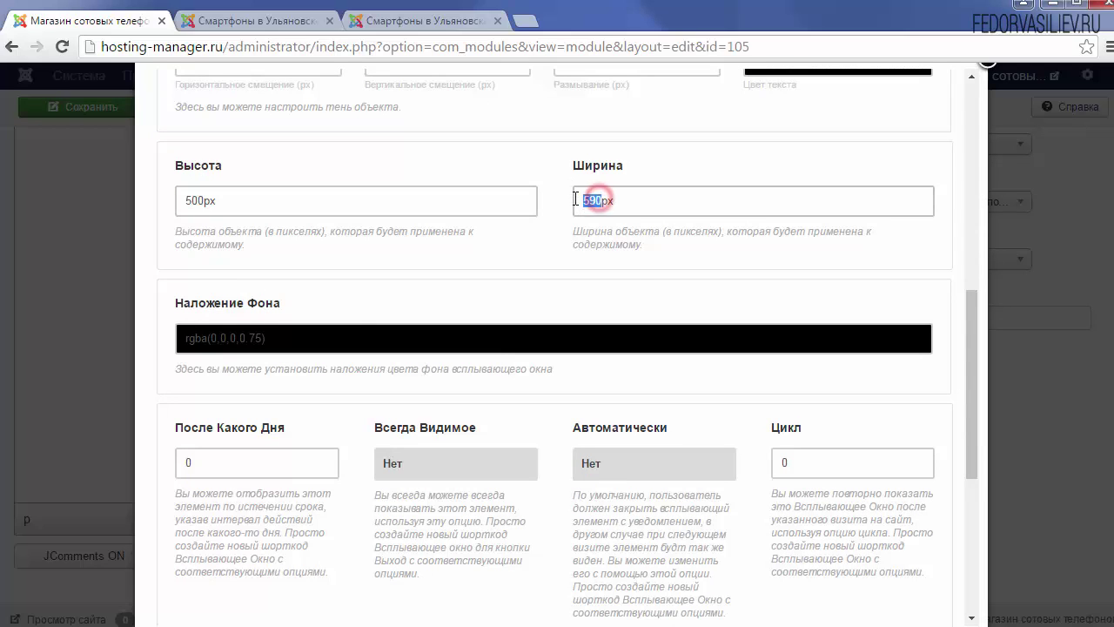
{"action": "type", "text": "600"}
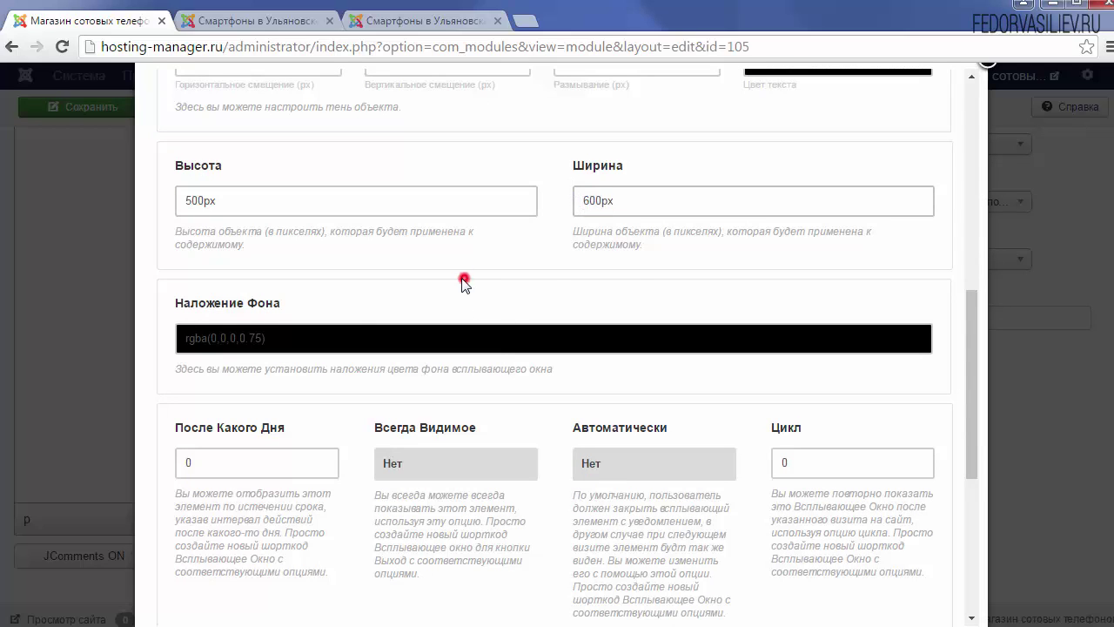
Set the popup's background overlay (Наложение Фона) to the light pink colour #fbb7a7.
{"action": "scroll", "coordinate": [270, 322], "scroll_direction": "down", "scroll_amount": 2}
{"action": "left_click", "coordinate": [272, 164]}
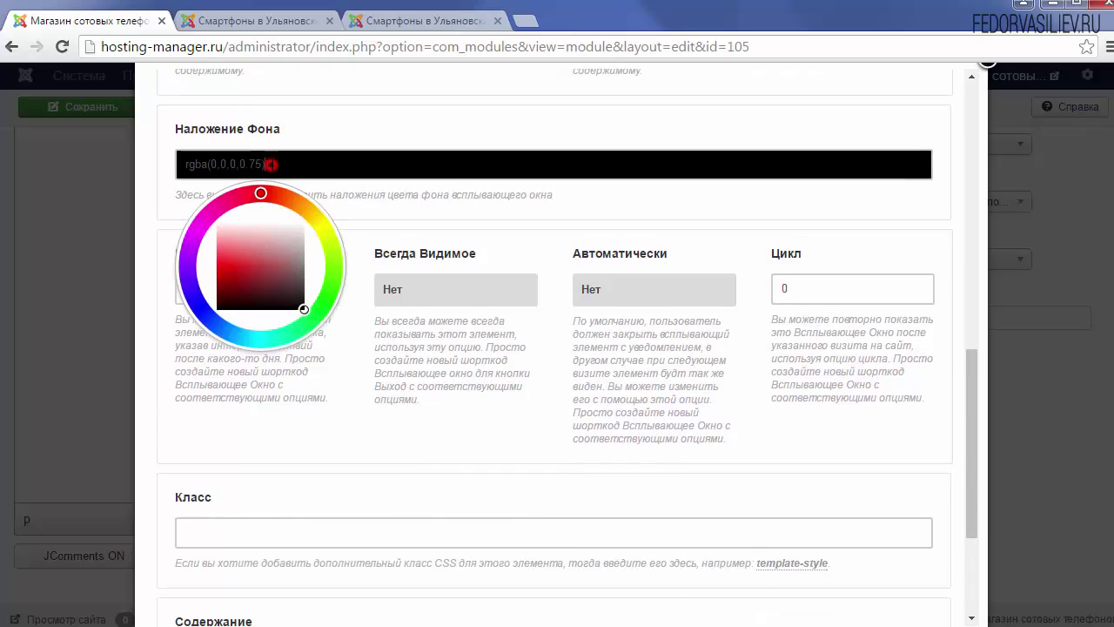
{"action": "left_click", "coordinate": [274, 197]}
{"action": "left_click_drag", "start_coordinate": [268, 238], "coordinate": [224, 236]}
{"action": "left_click", "coordinate": [306, 117]}
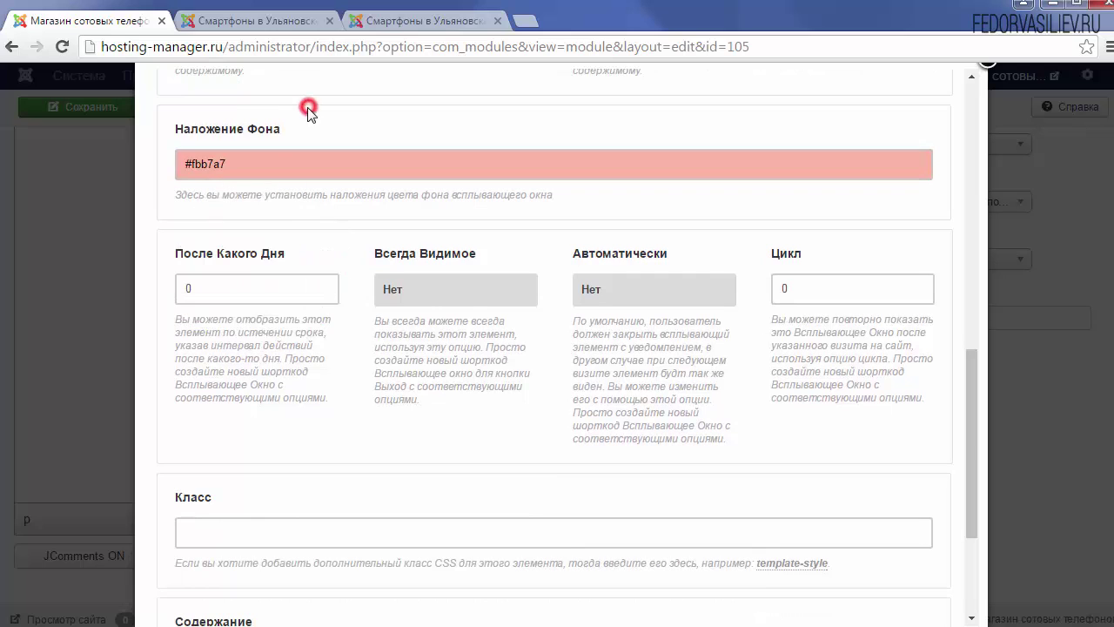
Insert the configured exit popup shortcode into the module's HTML content.
{"action": "scroll", "coordinate": [389, 381], "scroll_direction": "up", "scroll_amount": 1}
{"action": "triple_click", "coordinate": [374, 336]}
{"action": "left_click", "coordinate": [426, 419]}
{"action": "scroll", "coordinate": [558, 350], "scroll_direction": "down", "scroll_amount": 3}
{"action": "scroll", "coordinate": [557, 269], "scroll_direction": "down", "scroll_amount": 1}
{"action": "left_click", "coordinate": [251, 580]}
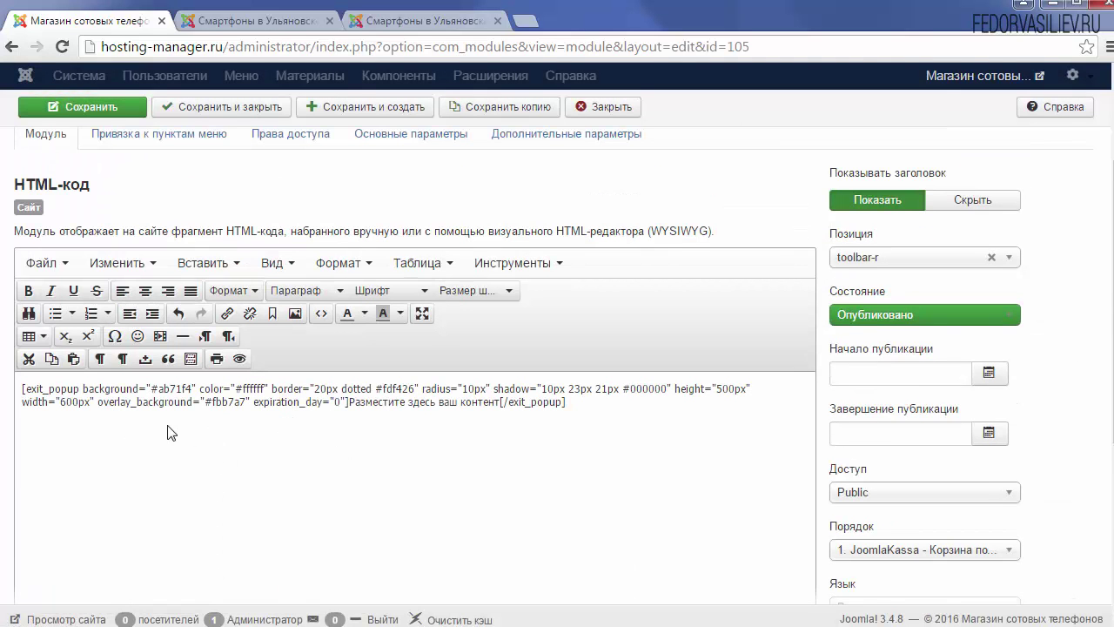
Examine the inserted exit_popup shortcode, including its border width, height, width and overlay background attributes.
{"action": "left_click_drag", "start_coordinate": [22, 393], "coordinate": [541, 413]}
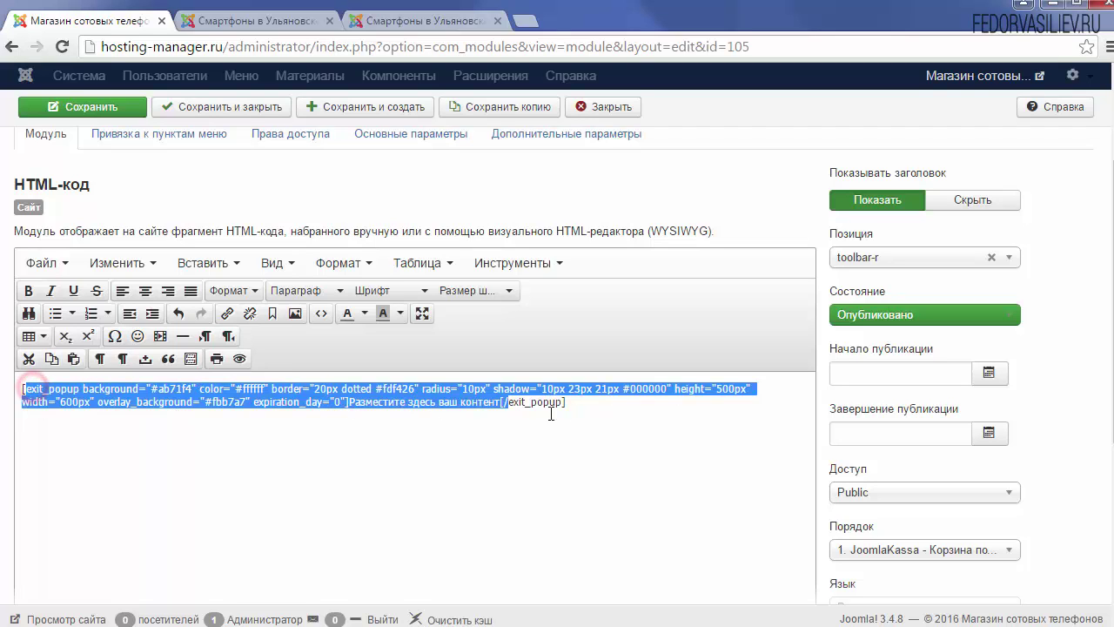
{"action": "left_click", "coordinate": [513, 401]}
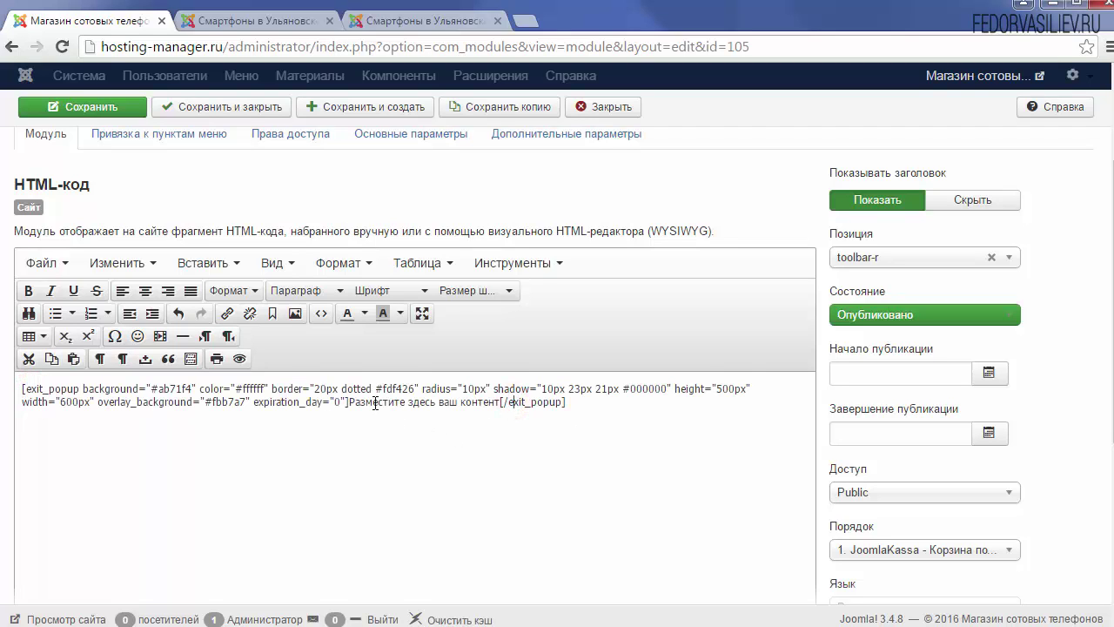
{"action": "scroll", "coordinate": [323, 438], "scroll_direction": "down", "scroll_amount": 4}
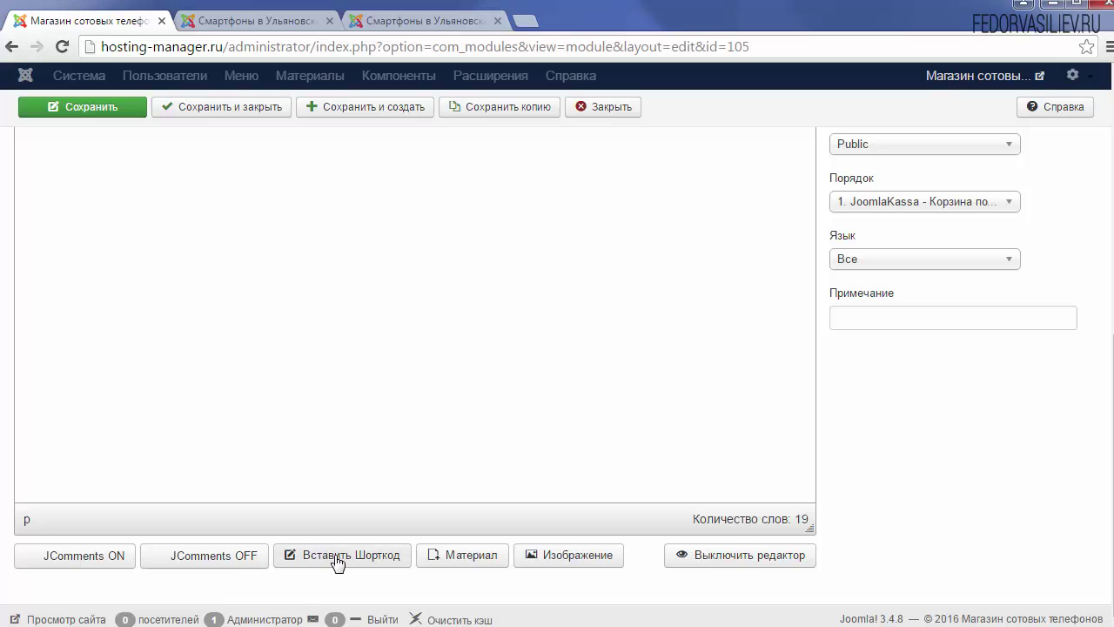
{"action": "left_click", "coordinate": [338, 557]}
{"action": "scroll", "coordinate": [336, 548], "scroll_direction": "down", "scroll_amount": 3}
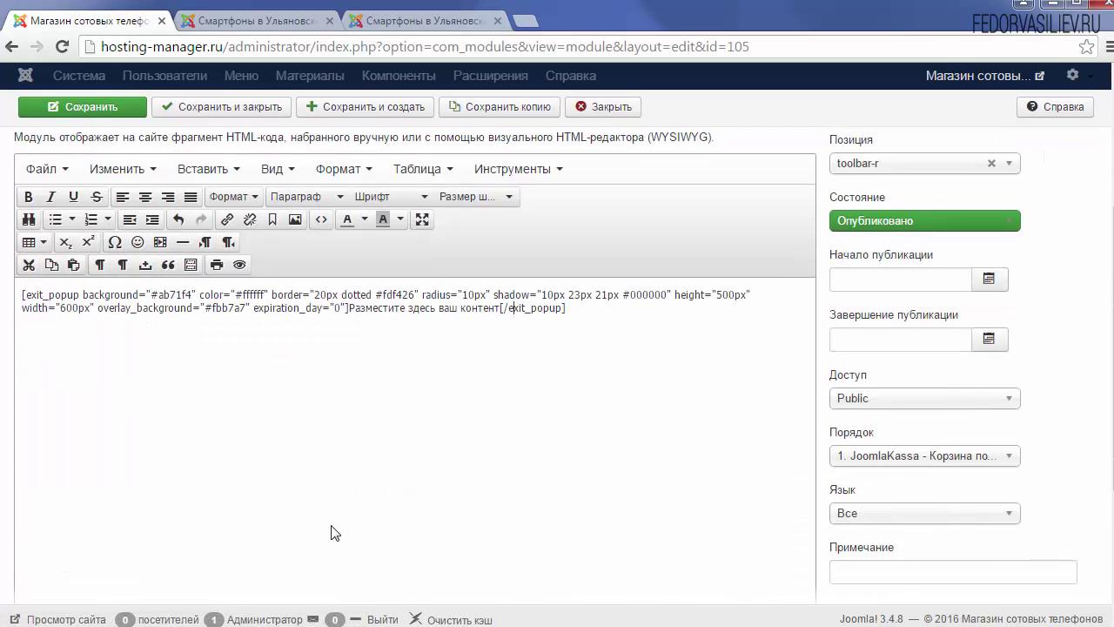
{"action": "scroll", "coordinate": [334, 531], "scroll_direction": "up", "scroll_amount": 1}
{"action": "double_click", "coordinate": [264, 380]}
{"action": "left_click_drag", "start_coordinate": [327, 381], "coordinate": [315, 381]}
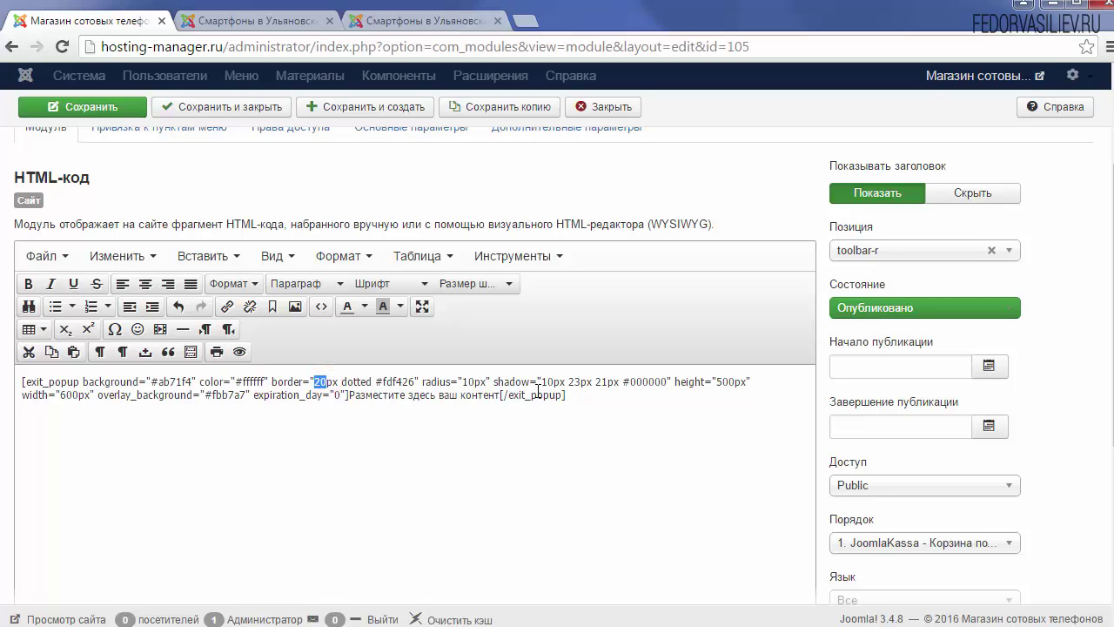
{"action": "left_click_drag", "start_coordinate": [715, 381], "coordinate": [735, 381]}
{"action": "double_click", "coordinate": [78, 395]}
{"action": "left_click", "coordinate": [239, 394]}
Replace the placeholder text between the exit_popup tags with the self-introduction text about the training site, on its own paragraph.
{"action": "left_click_drag", "start_coordinate": [500, 395], "coordinate": [355, 399]}
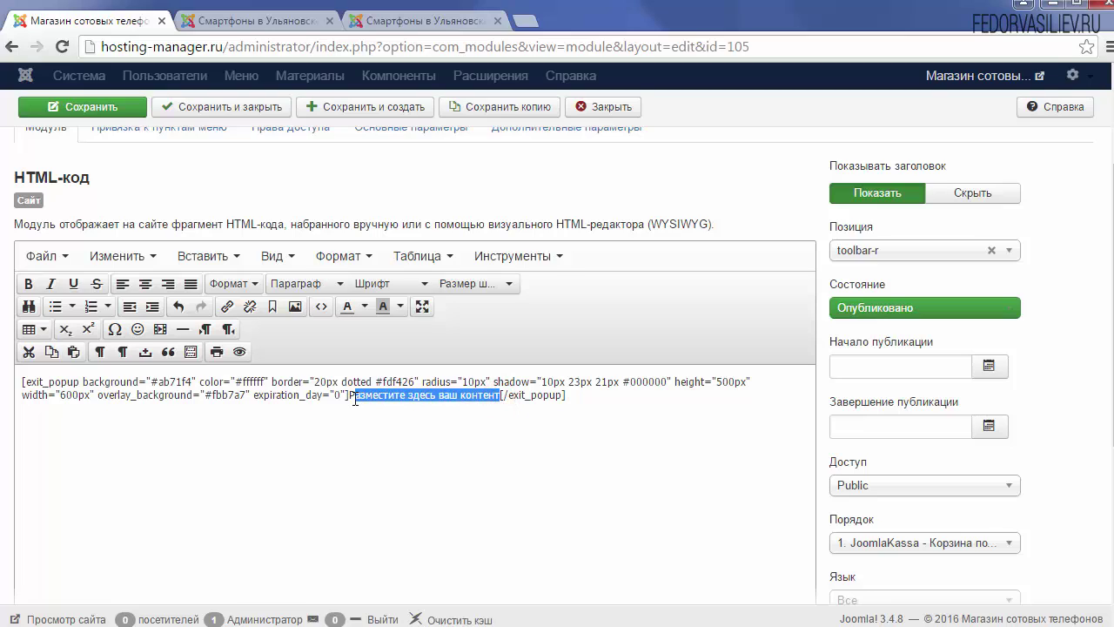
{"action": "key", "text": "Delete"}
{"action": "key", "text": "Return"}
{"action": "key", "text": "Return"}
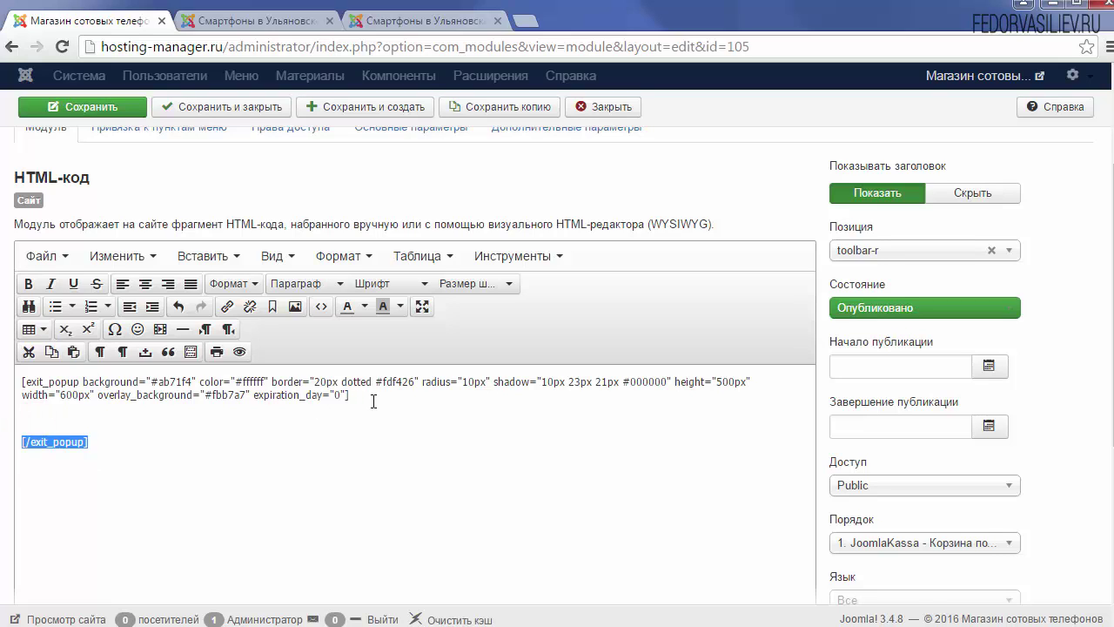
{"action": "triple_click", "coordinate": [367, 398]}
{"action": "left_click", "coordinate": [43, 421]}
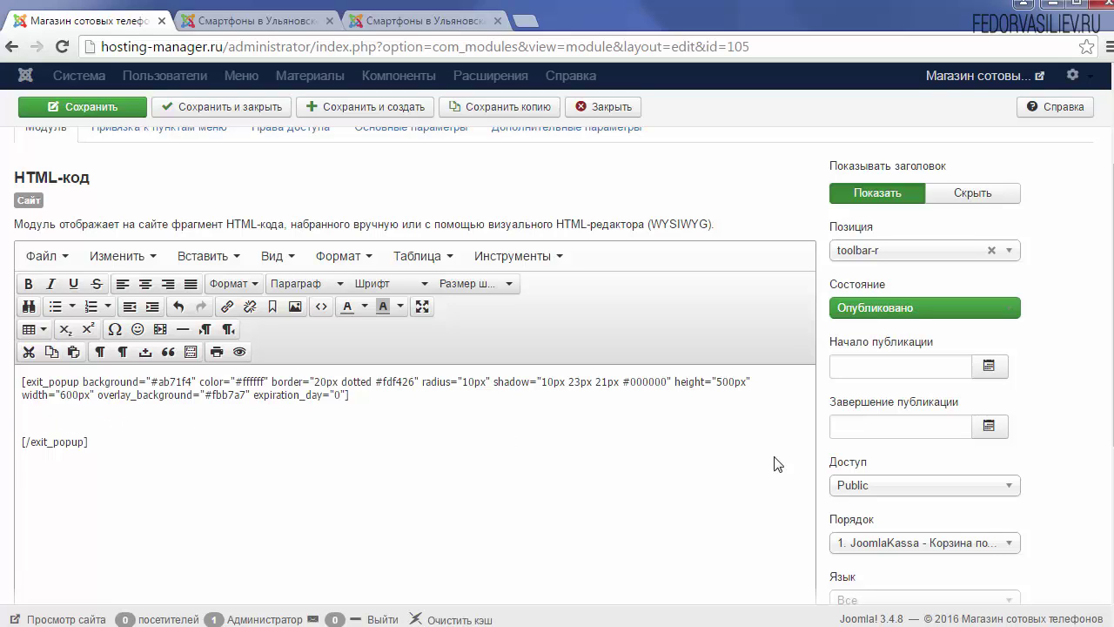
{"action": "left_click", "coordinate": [59, 418]}
{"action": "type", "text": "Меня зовут Федор Васильев. Рад приветствовать вас на своем обучающем сайте. Обучение – это непрерывный процесс, который никогда не заканчивается. Поэтому сам постоянно учусь и осваиваю новые технологии. Я накопил достаточно знаний в создании и настройке сайтов и скриптов, а так же различных программ, моя специализация Adobe Muse, Joomla, Wordpress, Edge Animate"}
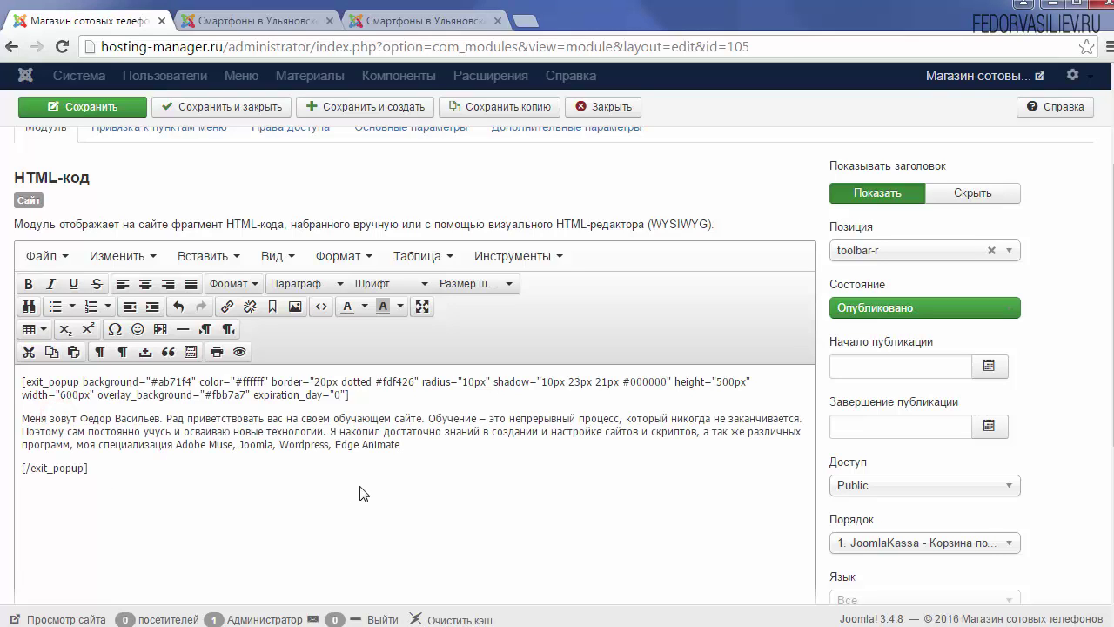
Copy the introduction paragraph and format it in Comic Sans MS at 14pt.
{"action": "left_click_drag", "start_coordinate": [423, 444], "coordinate": [5, 422]}
{"action": "key", "text": "ctrl+c"}
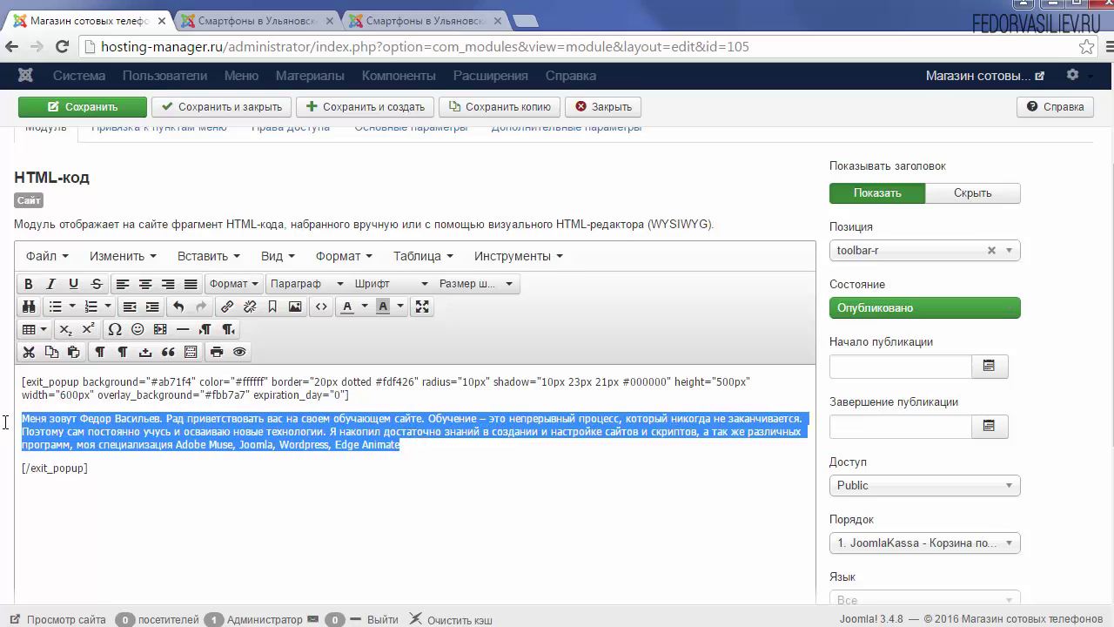
{"action": "left_click", "coordinate": [29, 283]}
{"action": "left_click", "coordinate": [29, 283]}
{"action": "left_click", "coordinate": [383, 287]}
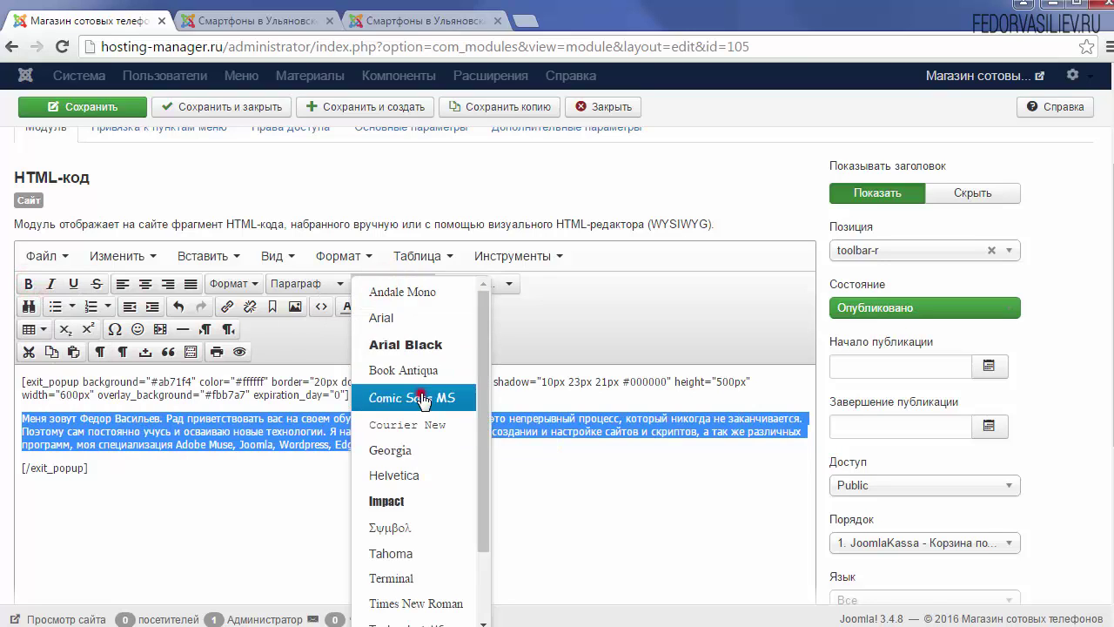
{"action": "left_click", "coordinate": [422, 392]}
{"action": "left_click", "coordinate": [494, 288]}
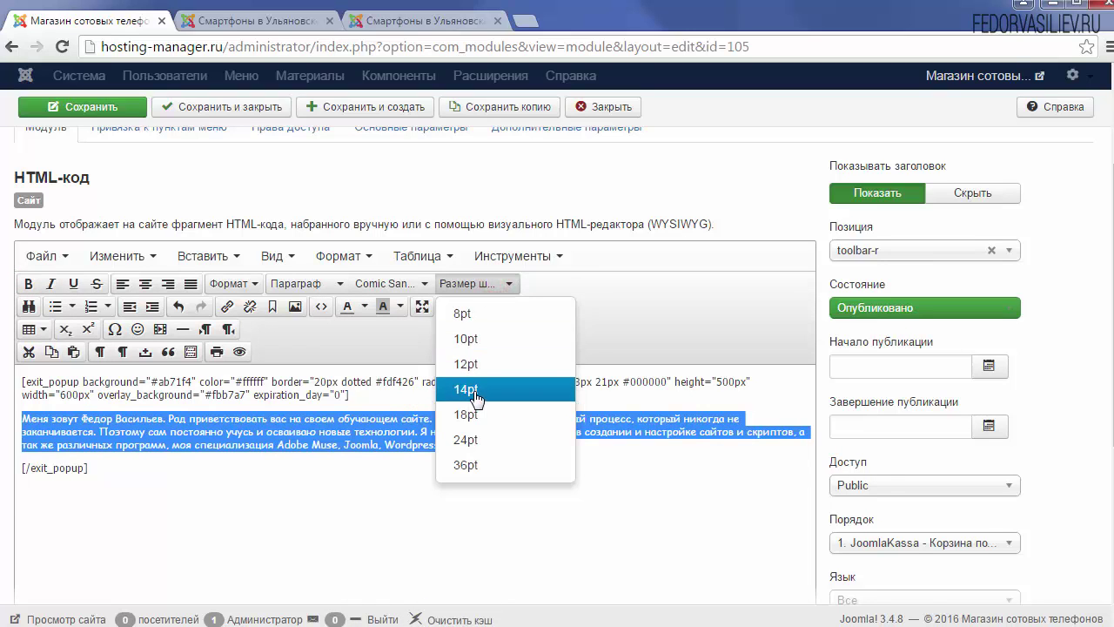
{"action": "left_click", "coordinate": [483, 389]}
{"action": "left_click", "coordinate": [231, 449]}
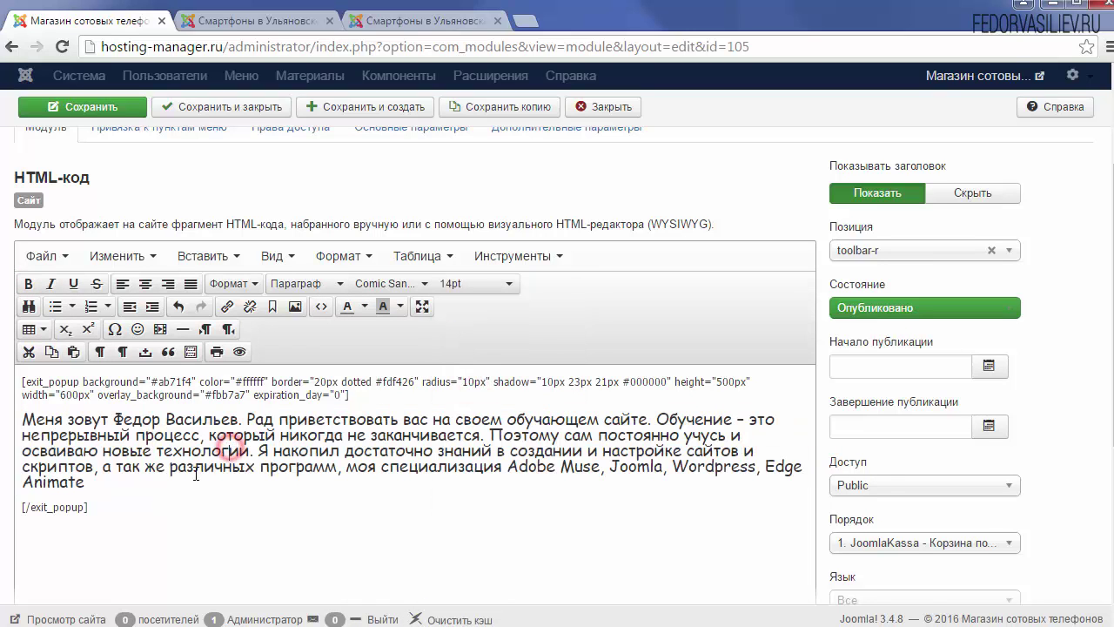
Save the module and reload the shop page to check the popup's appearance.
{"action": "left_click", "coordinate": [97, 106]}
{"action": "left_click", "coordinate": [240, 20]}
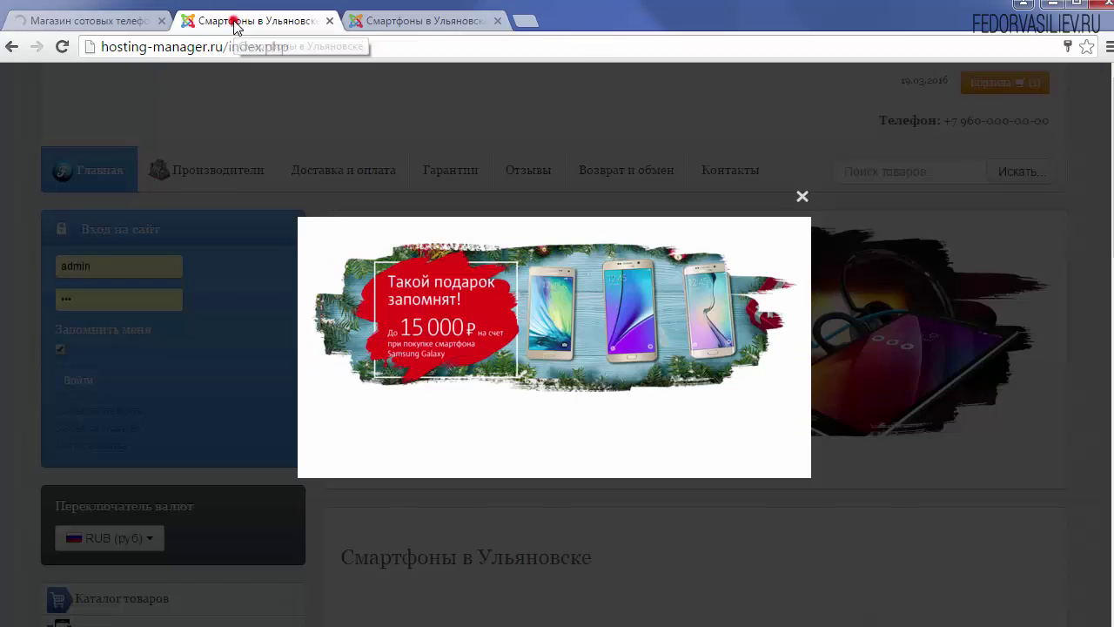
{"action": "left_click", "coordinate": [62, 47]}
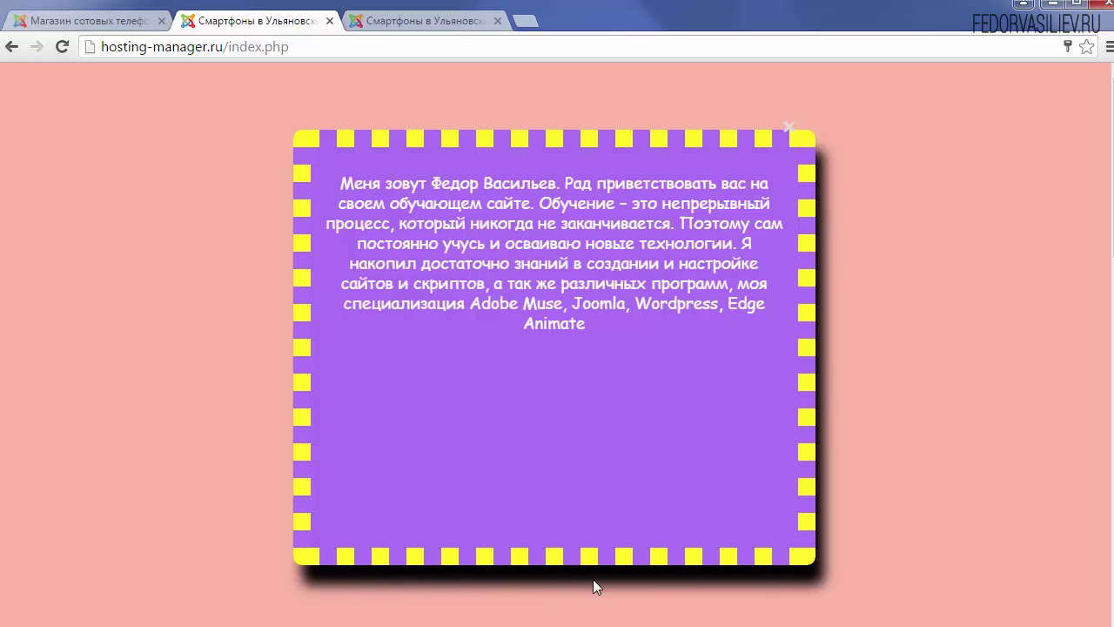
Return to the module editor and delete the whole exit_popup shortcode with its text.
{"action": "key", "text": "ctrl+shift+Tab"}
{"action": "left_click_drag", "start_coordinate": [107, 485], "coordinate": [4, 414]}
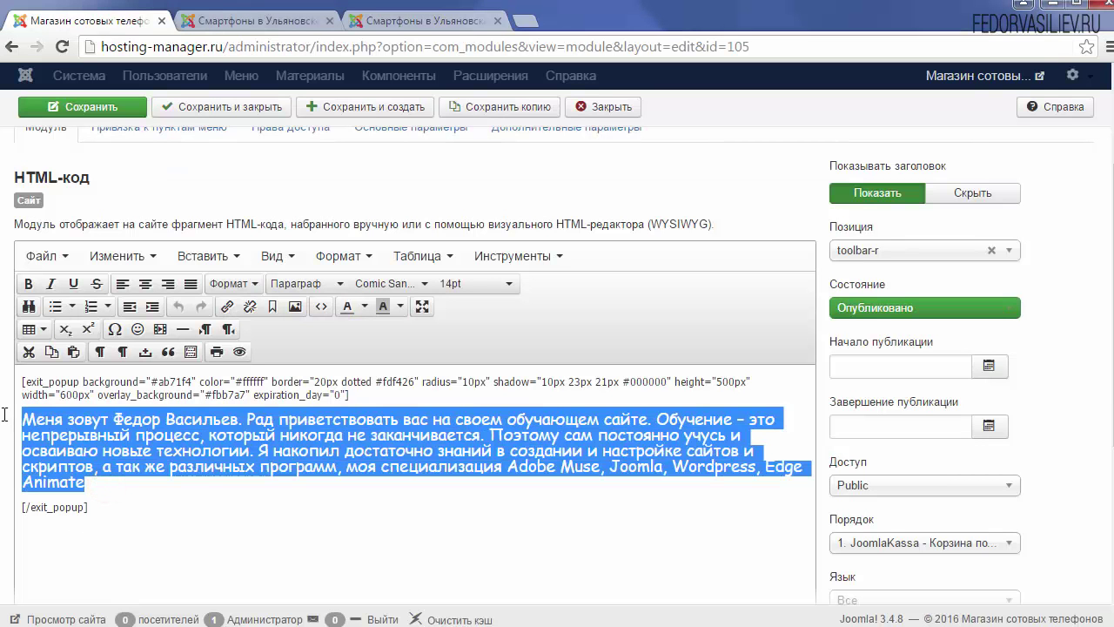
{"action": "left_click", "coordinate": [121, 511]}
{"action": "left_click_drag", "start_coordinate": [137, 510], "coordinate": [75, 380]}
{"action": "type", "text": "e"}
{"action": "key", "text": "BackSpace"}
{"action": "key", "text": "BackSpace"}
Reopen the Всплывающее Окно shortcode settings and replace the placeholder in Содержание with the copied introduction text.
{"action": "scroll", "coordinate": [206, 424], "scroll_direction": "down", "scroll_amount": 3}
{"action": "scroll", "coordinate": [208, 423], "scroll_direction": "down", "scroll_amount": 1}
{"action": "left_click", "coordinate": [333, 554]}
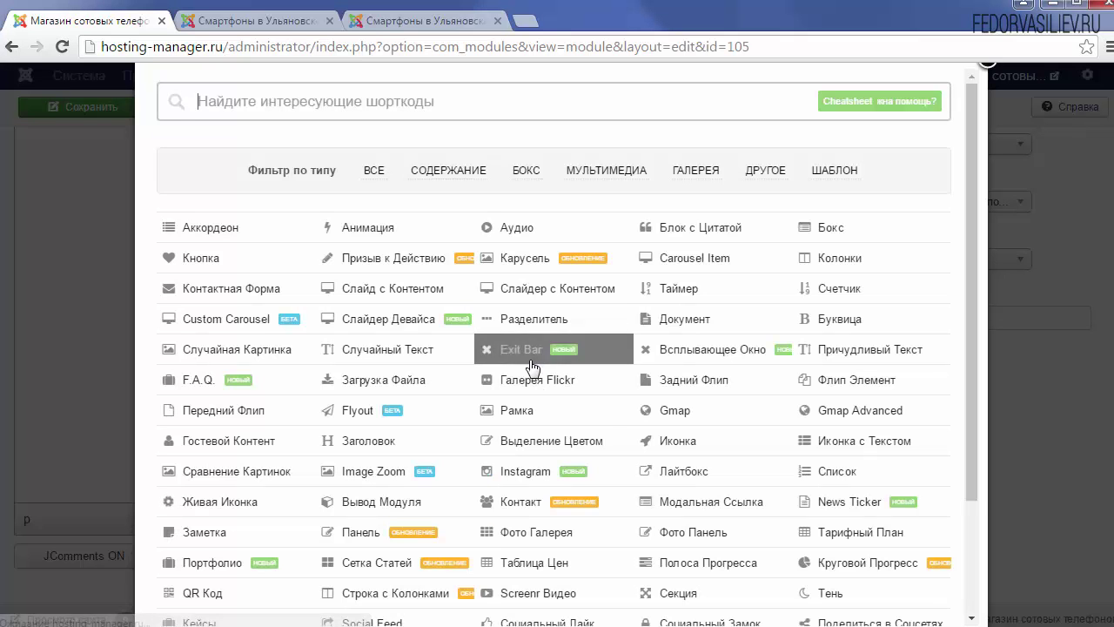
{"action": "left_click", "coordinate": [687, 353]}
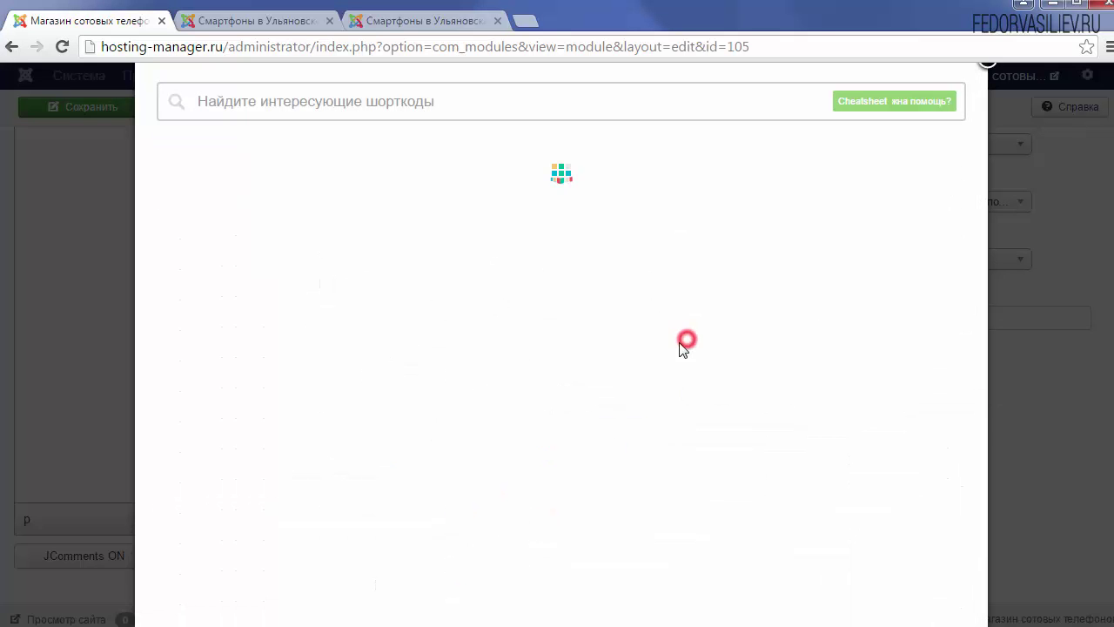
{"action": "scroll", "coordinate": [967, 238], "scroll_direction": "down", "scroll_amount": 10}
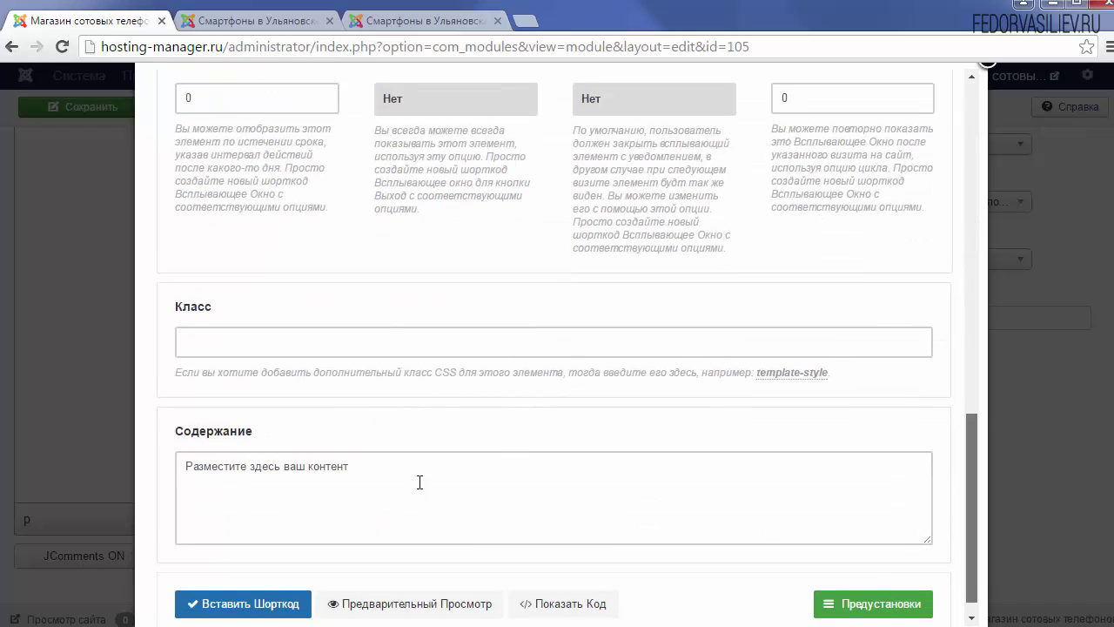
{"action": "triple_click", "coordinate": [403, 466]}
{"action": "right_click", "coordinate": [221, 481]}
{"action": "left_click", "coordinate": [275, 587]}
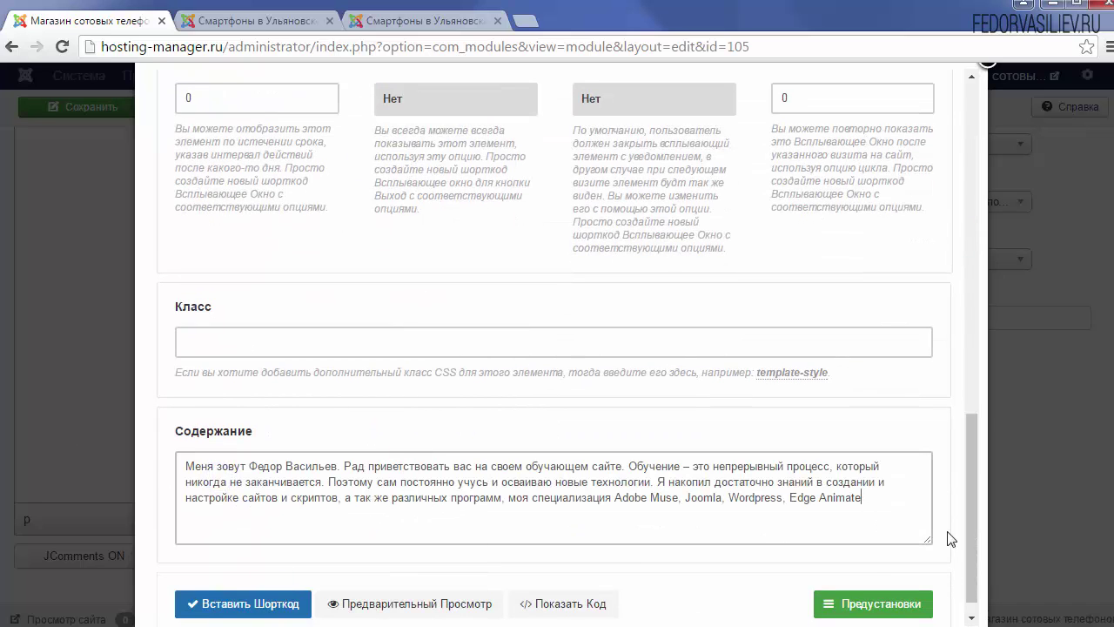
Clear the popup's background overlay colour (Наложение Фона), leaving the value empty.
{"action": "left_click_drag", "start_coordinate": [967, 540], "coordinate": [967, 435]}
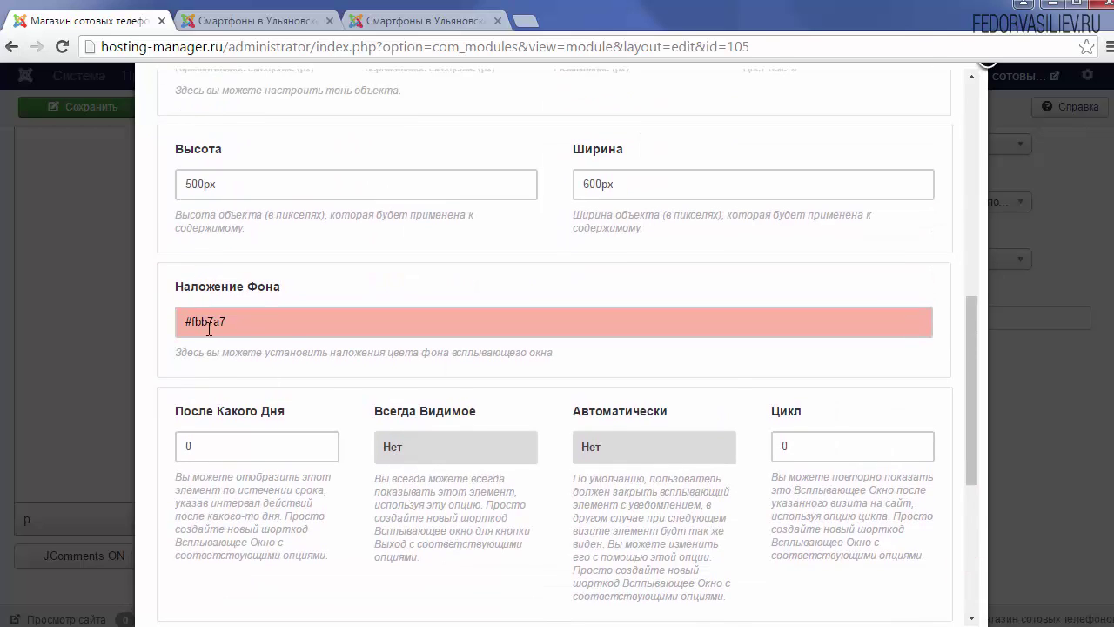
{"action": "left_click", "coordinate": [239, 321]}
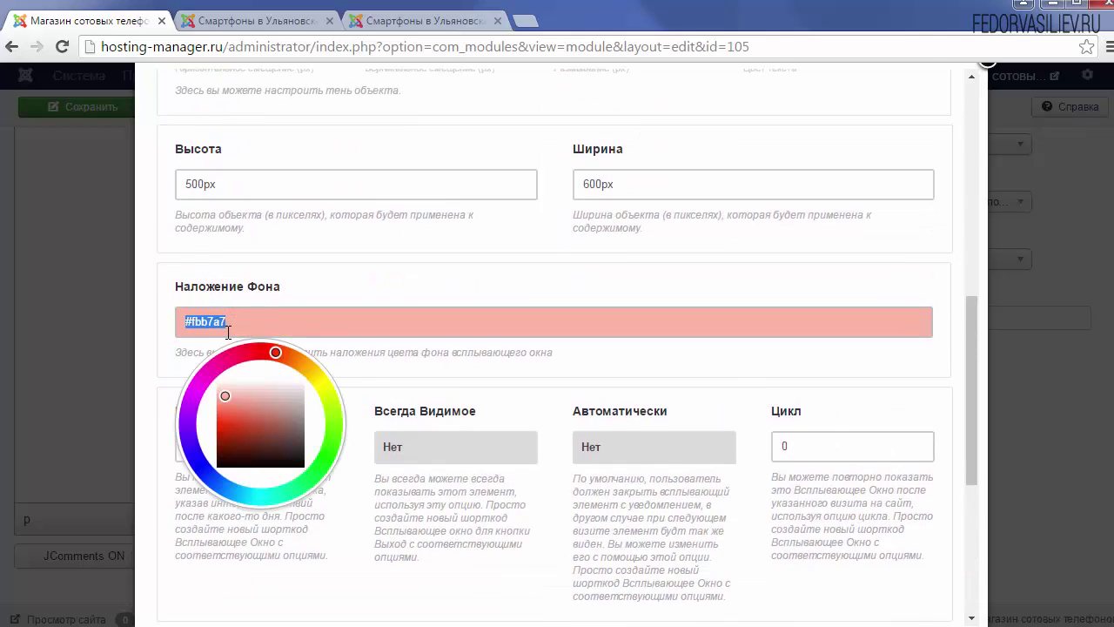
{"action": "key", "text": "BackSpace"}
{"action": "left_click", "coordinate": [357, 261]}
{"action": "left_click", "coordinate": [297, 321]}
{"action": "left_click", "coordinate": [339, 283]}
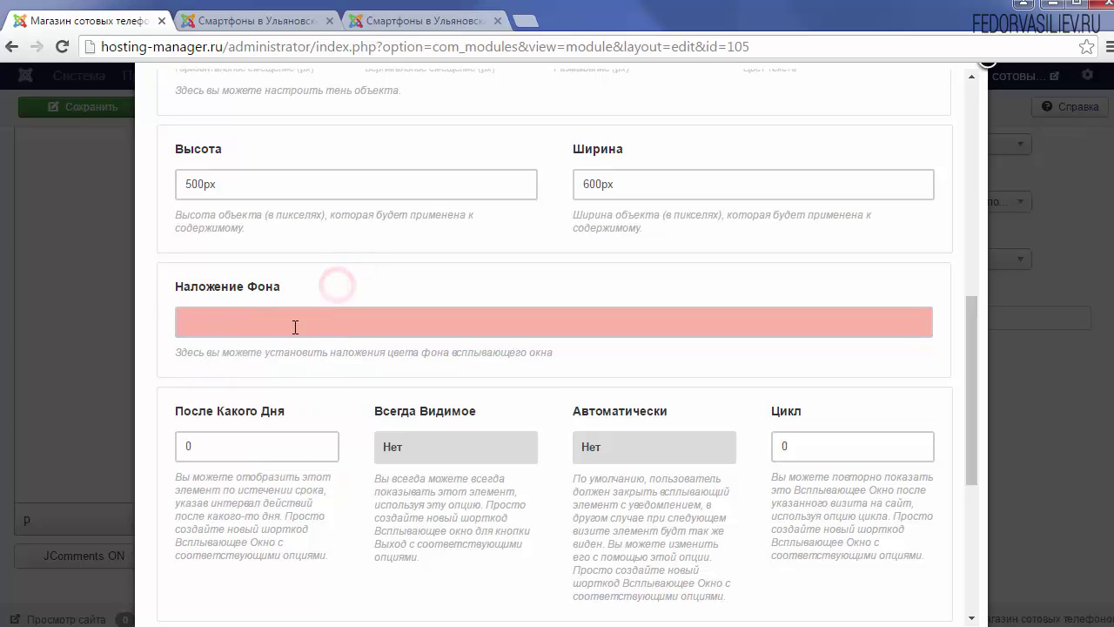
Insert the revised popup shortcode into the module and save the module.
{"action": "scroll", "coordinate": [191, 165], "scroll_direction": "down", "scroll_amount": 5}
{"action": "left_click", "coordinate": [247, 584]}
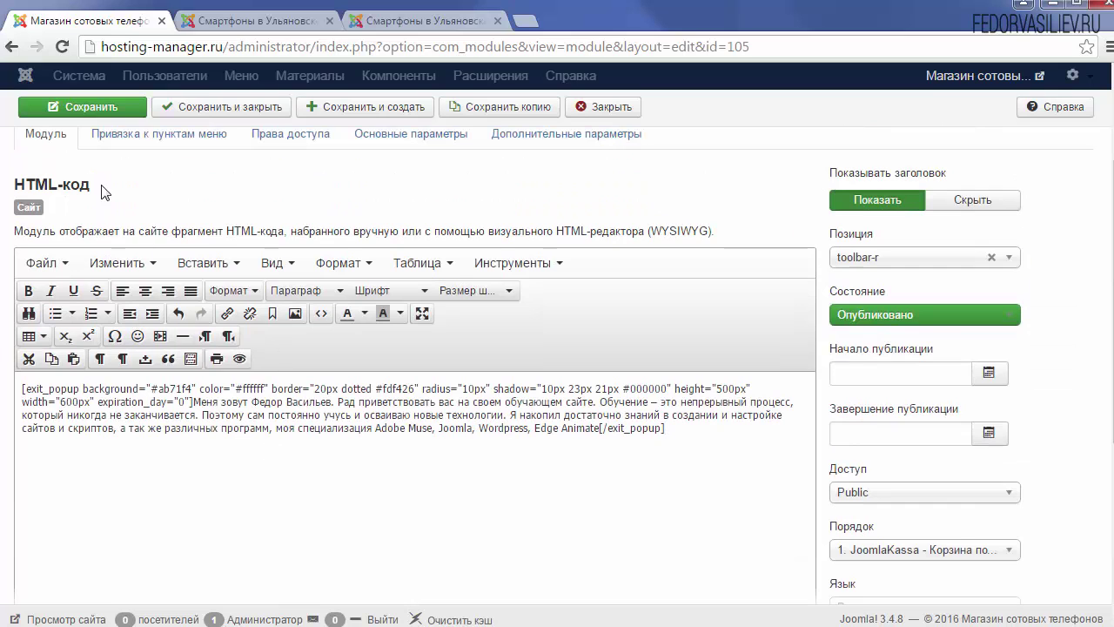
{"action": "left_click", "coordinate": [97, 107]}
Reload the shop page to check the revised popup, and return to the module editor.
{"action": "left_click", "coordinate": [224, 29]}
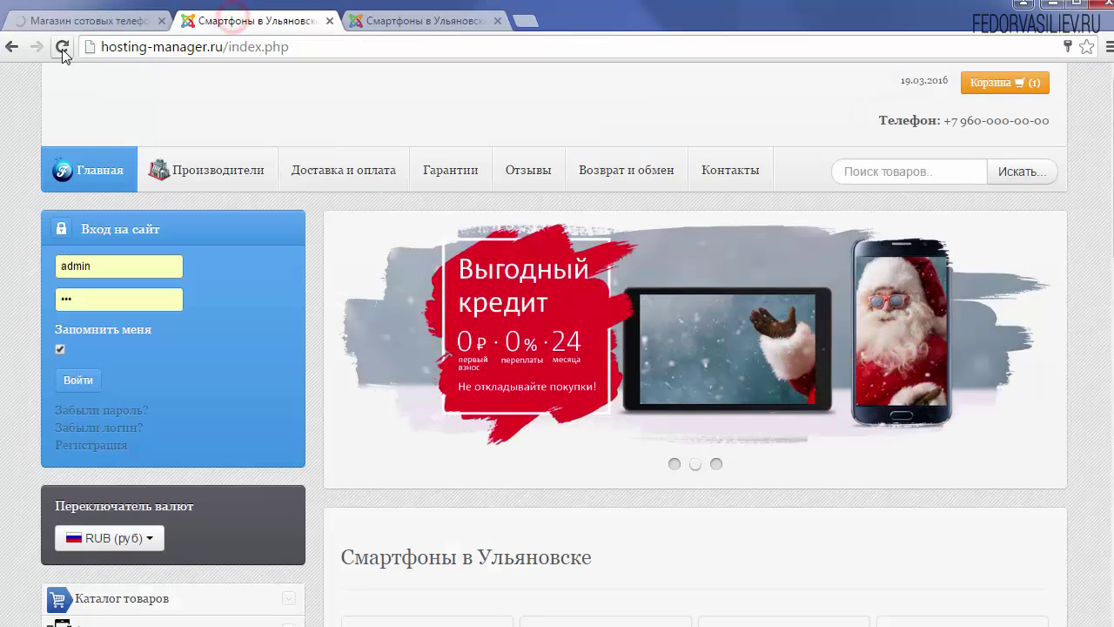
{"action": "left_click", "coordinate": [63, 46]}
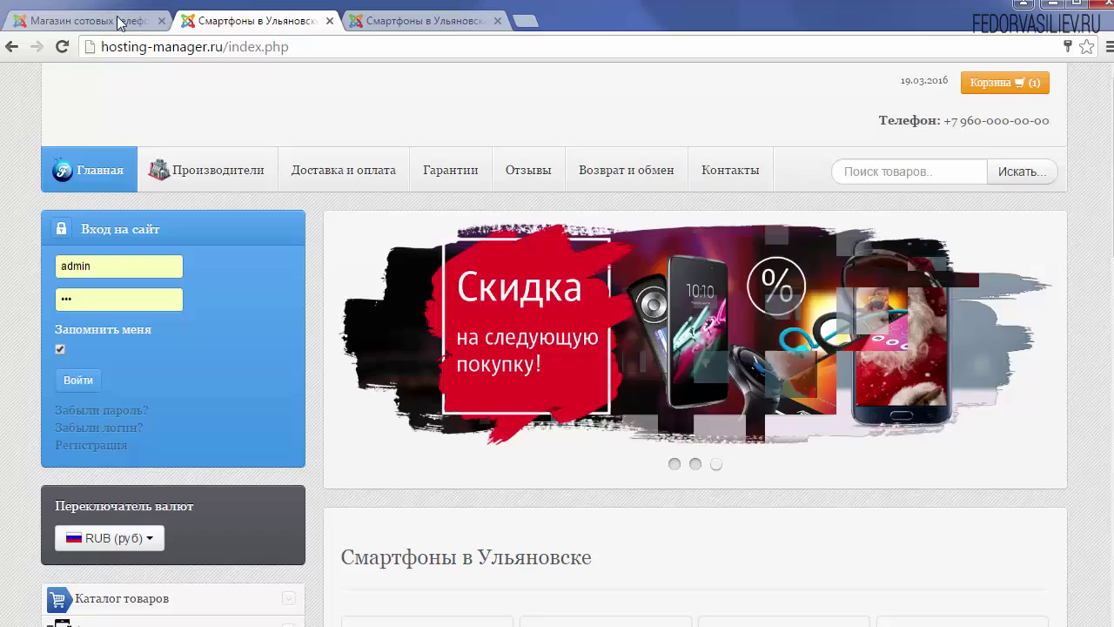
{"action": "left_click", "coordinate": [116, 20]}
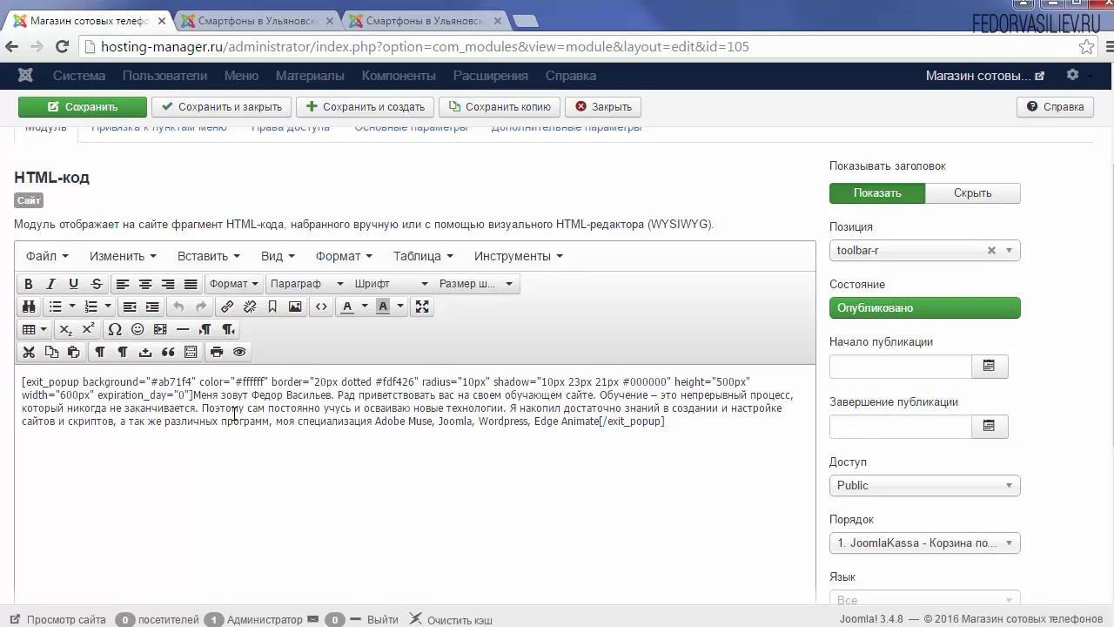
Put the introduction text on its own paragraph between the opening and closing exit_popup tags.
{"action": "key", "text": "Return"}
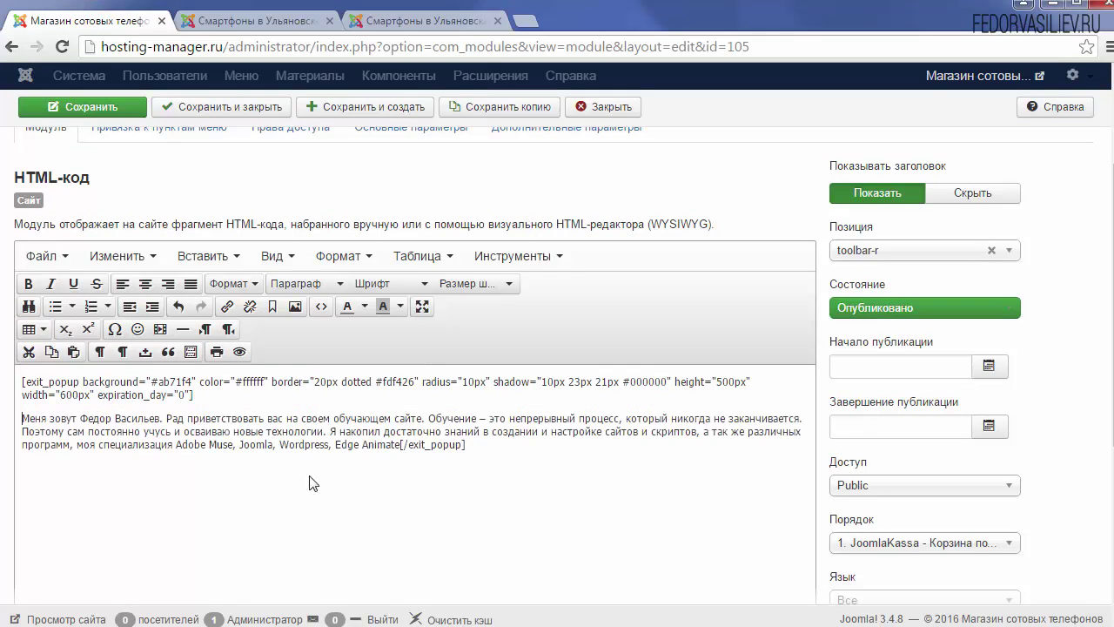
{"action": "left_click", "coordinate": [401, 445]}
{"action": "key", "text": "Return"}
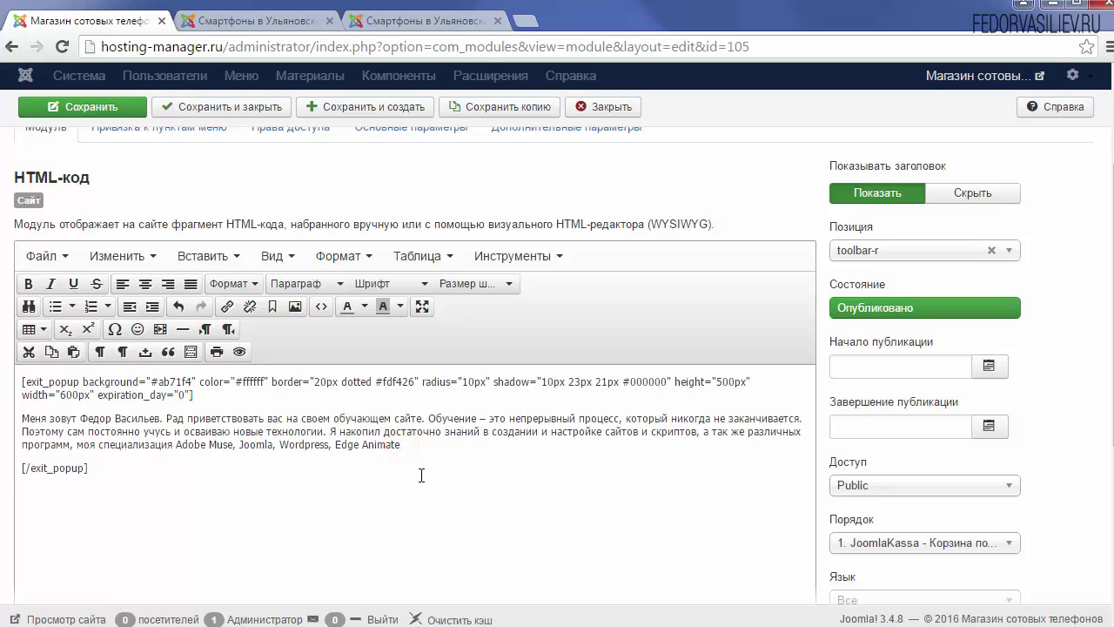
Format the introduction paragraph inside the popup shortcode in Comic Sans at 14pt.
{"action": "triple_click", "coordinate": [412, 445]}
{"action": "left_click", "coordinate": [339, 284]}
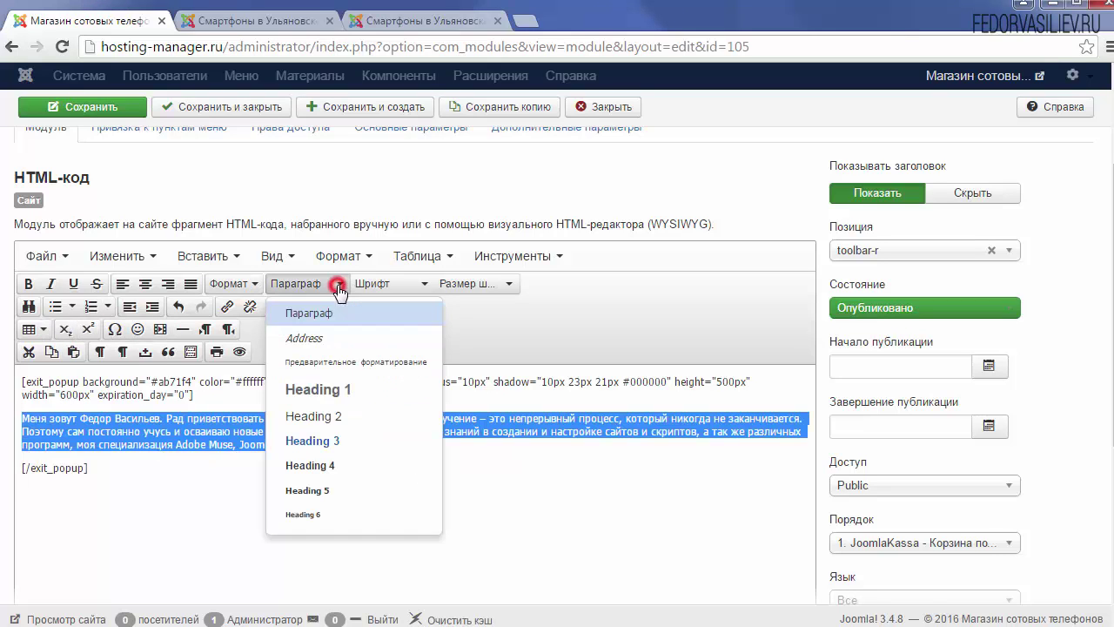
{"action": "left_click", "coordinate": [404, 287]}
{"action": "left_click", "coordinate": [434, 393]}
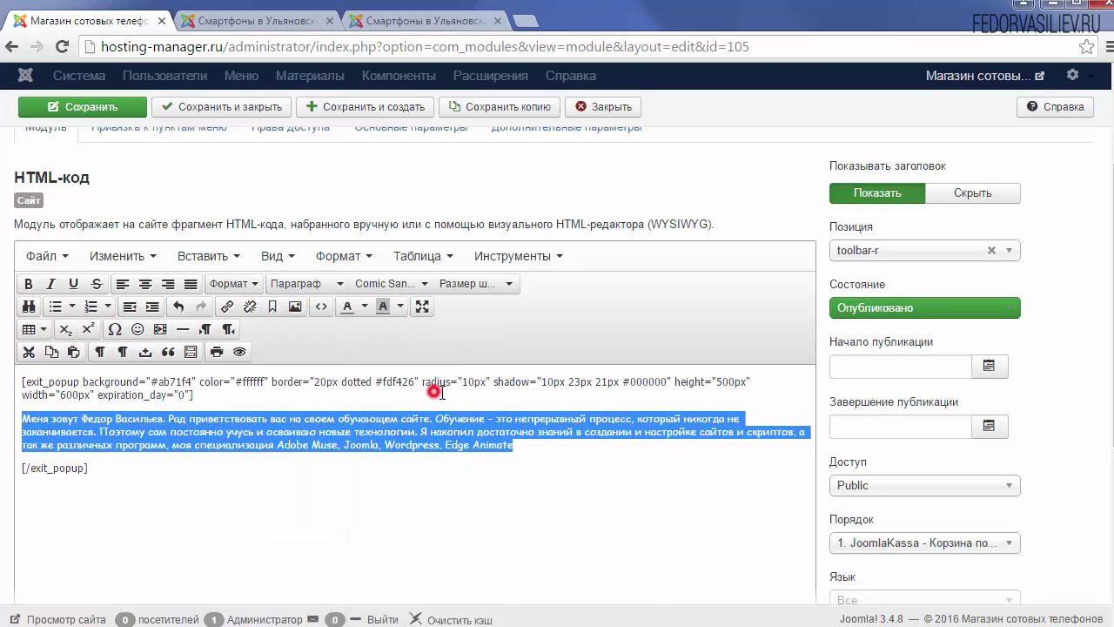
{"action": "left_click", "coordinate": [470, 283]}
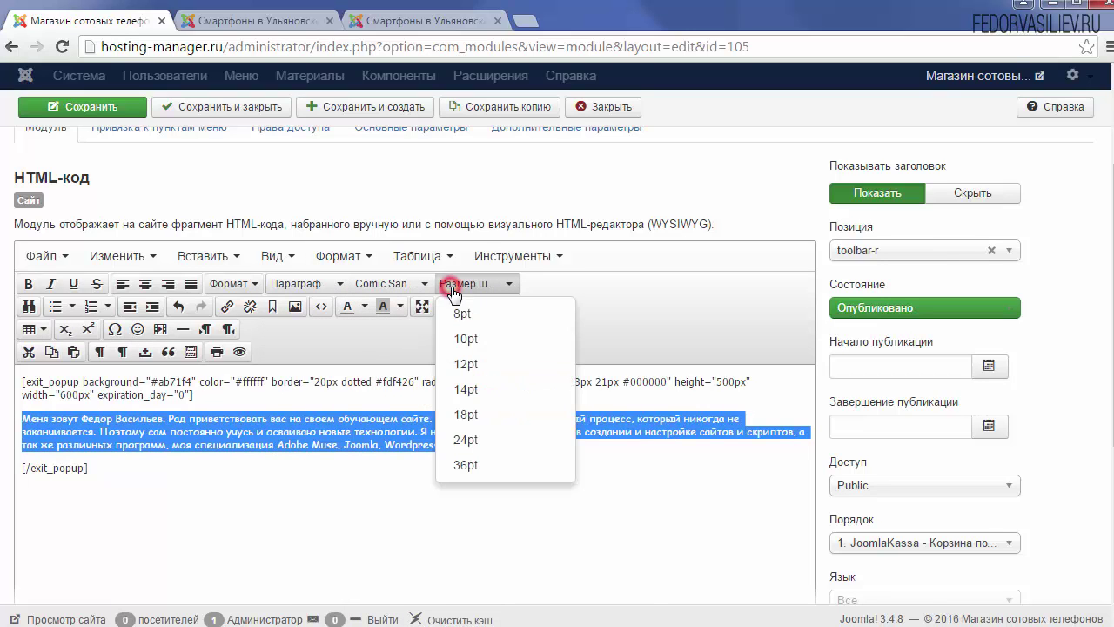
{"action": "left_click", "coordinate": [476, 407]}
Add an empty paragraph between the introduction text and the closing exit_popup tag, keeping the cursor there.
{"action": "left_click", "coordinate": [102, 487]}
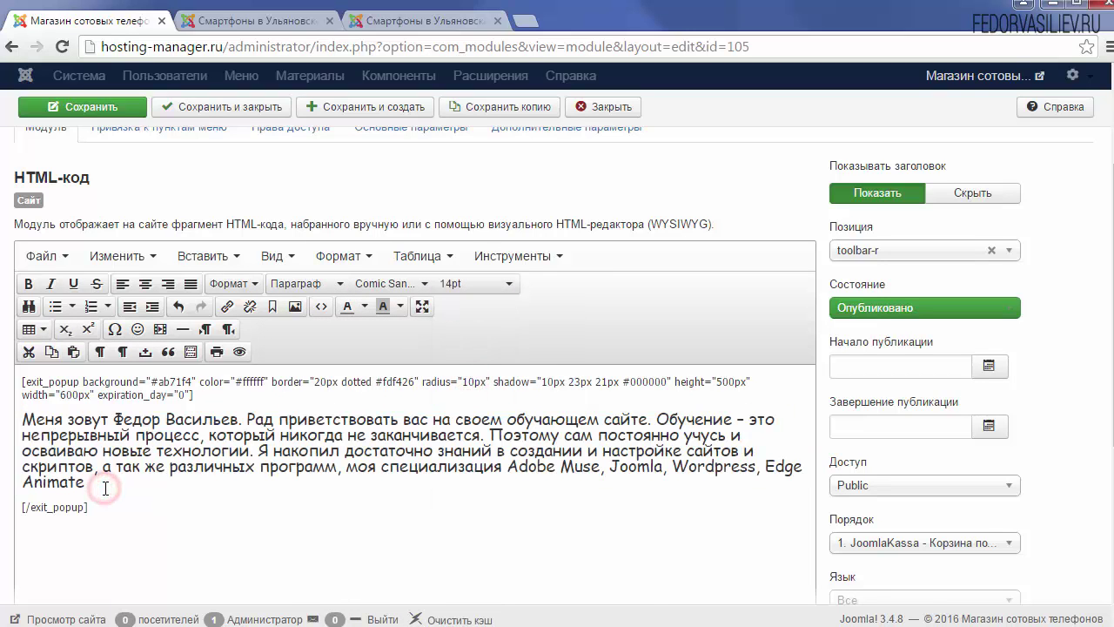
{"action": "key", "text": "Return"}
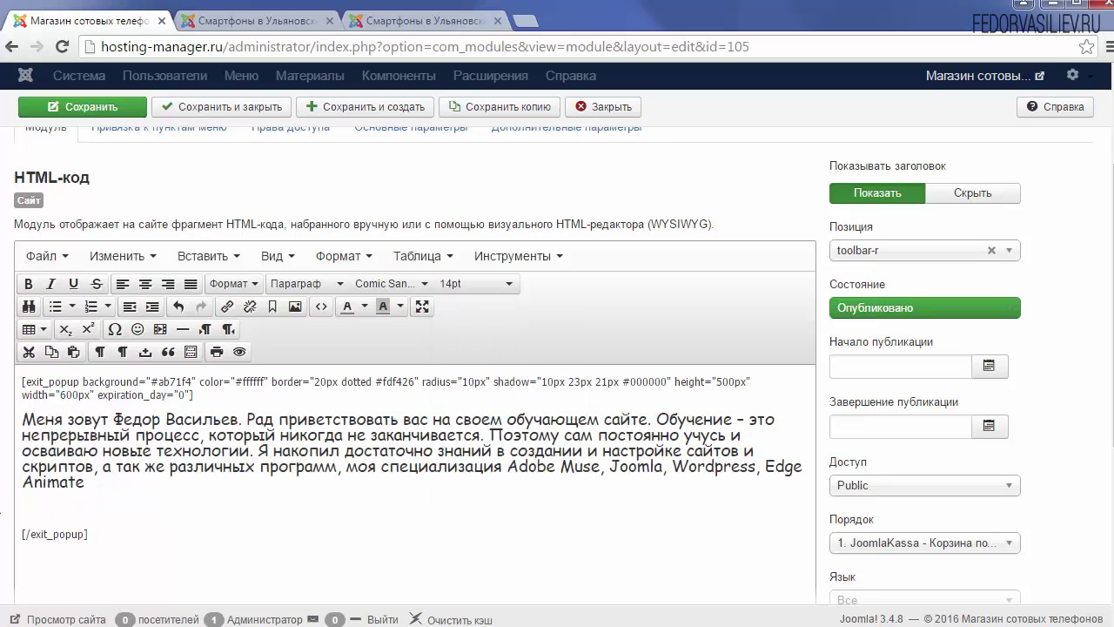
{"action": "scroll", "coordinate": [18, 439], "scroll_direction": "down", "scroll_amount": 1}
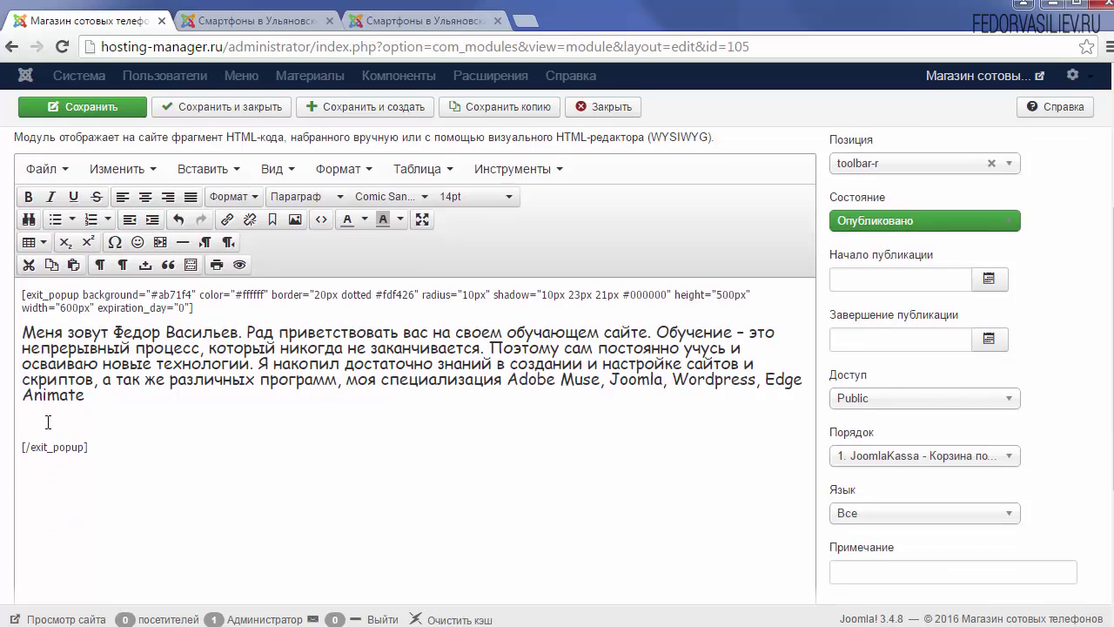
{"action": "scroll", "coordinate": [51, 419], "scroll_direction": "down", "scroll_amount": 3}
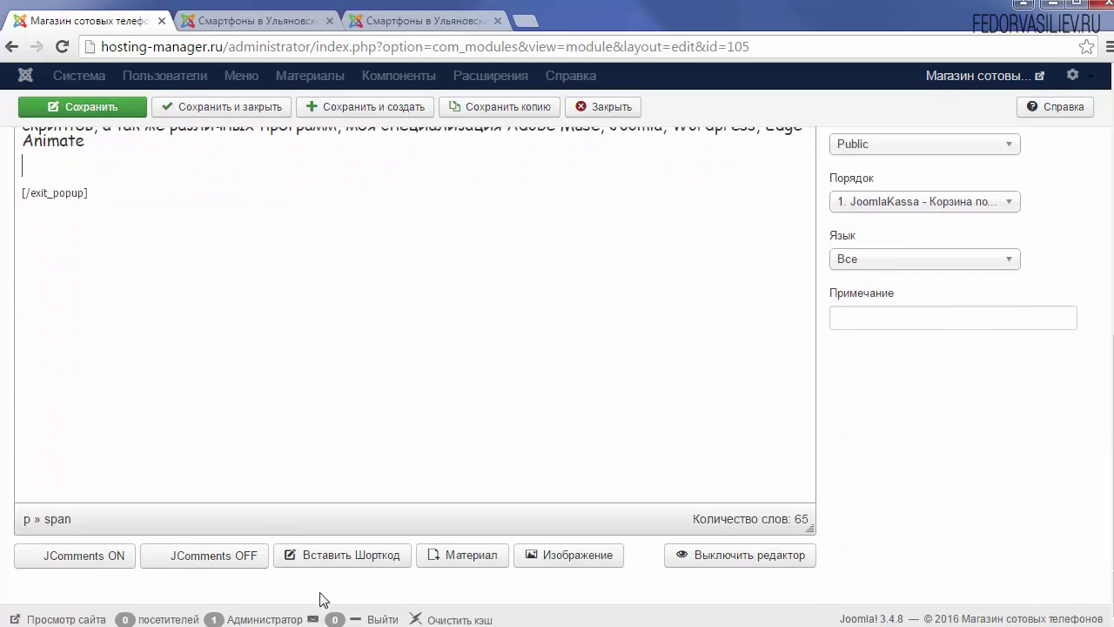
{"action": "scroll", "coordinate": [229, 455], "scroll_direction": "up", "scroll_amount": 3}
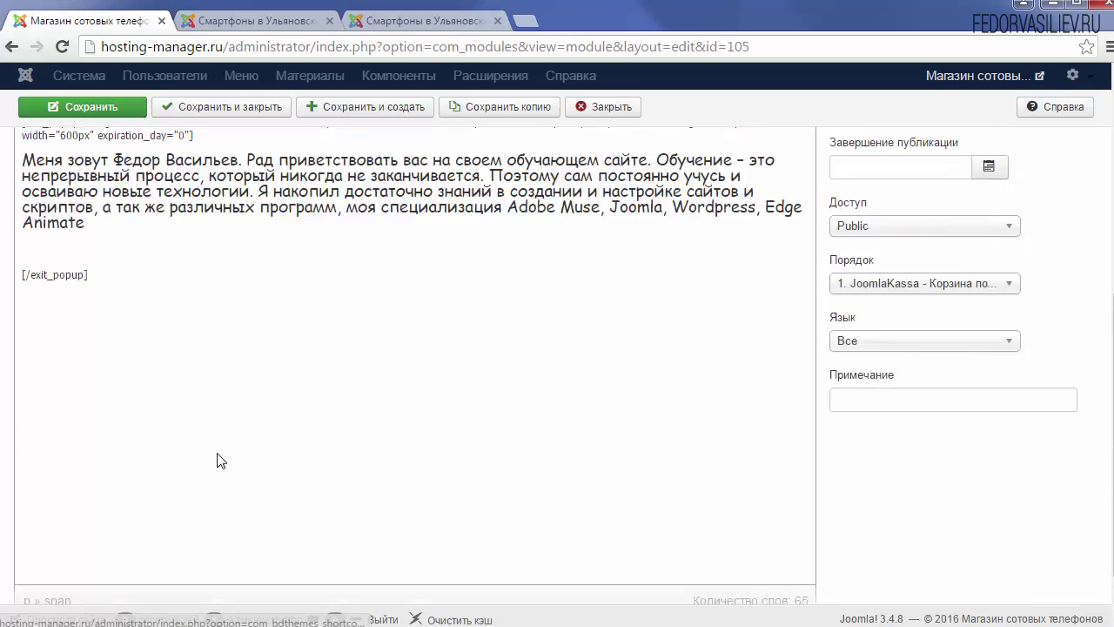
{"action": "left_click", "coordinate": [33, 428]}
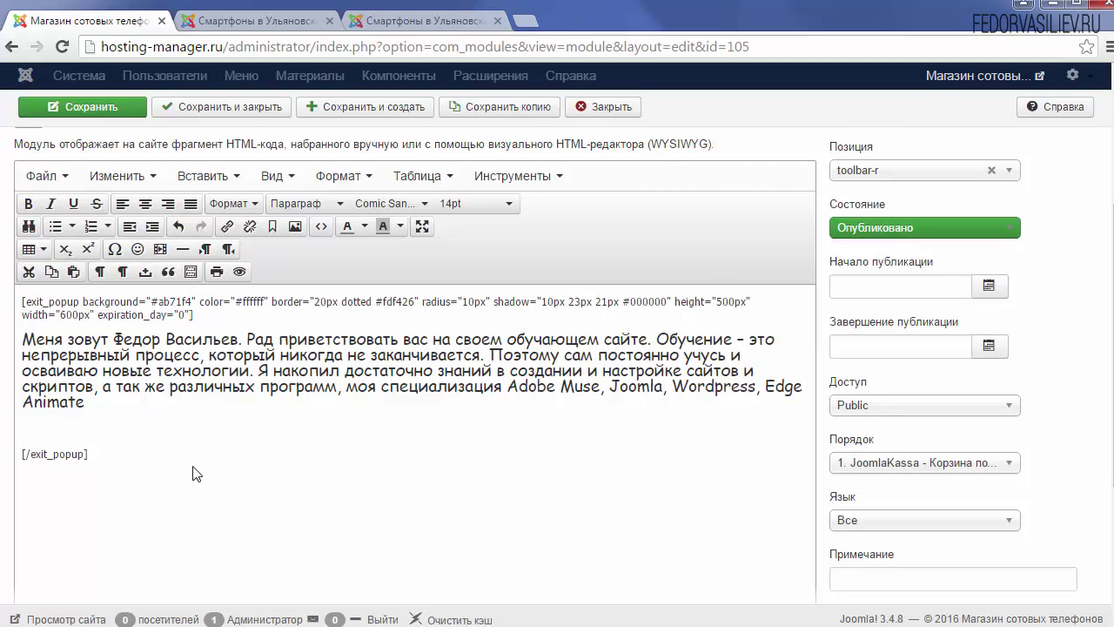
Switch to the YouTube page and copy the address of the video "Виджет аквариум цифр в Adobe Muse (CC 2015.1.1)".
{"action": "scroll", "coordinate": [197, 472], "scroll_direction": "down", "scroll_amount": 5}
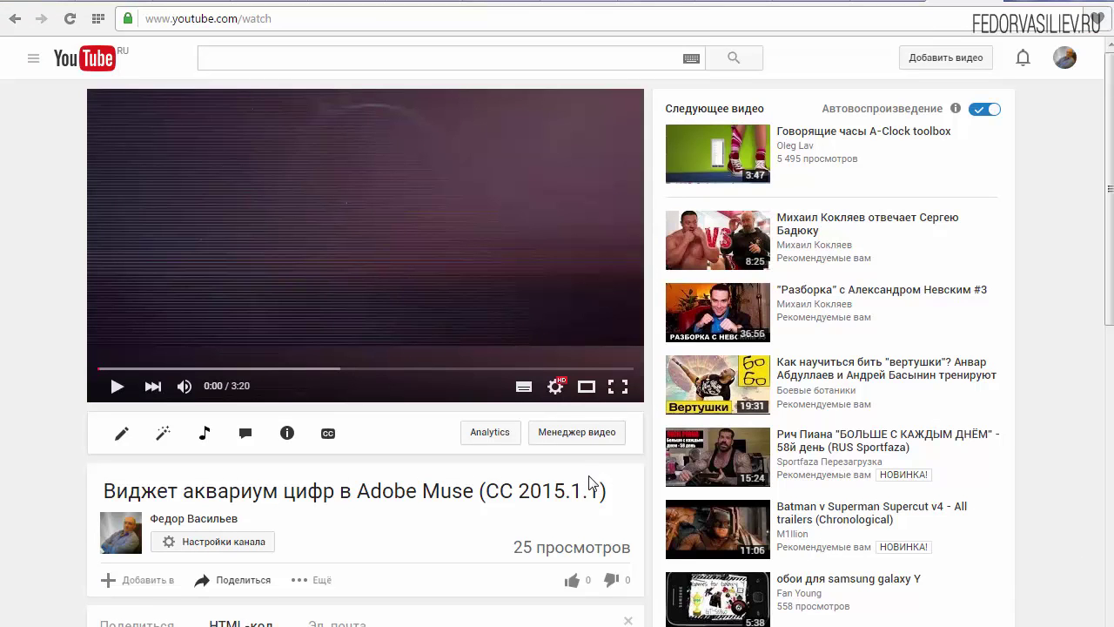
{"action": "right_click", "coordinate": [182, 20]}
{"action": "left_click", "coordinate": [181, 19]}
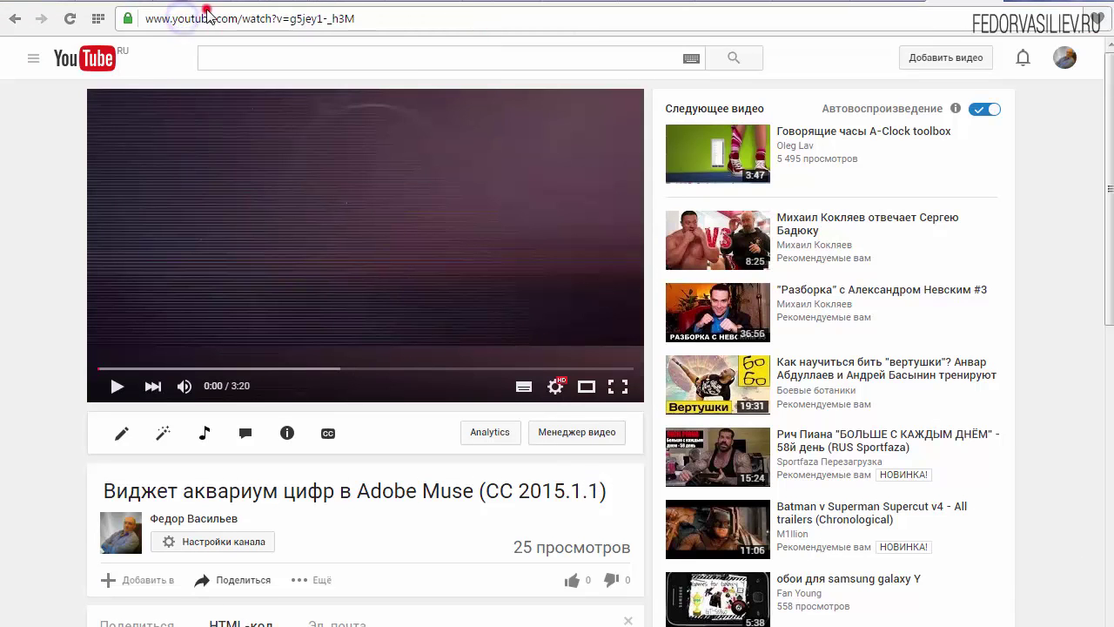
{"action": "left_click", "coordinate": [392, 16]}
{"action": "right_click", "coordinate": [170, 23]}
{"action": "left_click", "coordinate": [206, 75]}
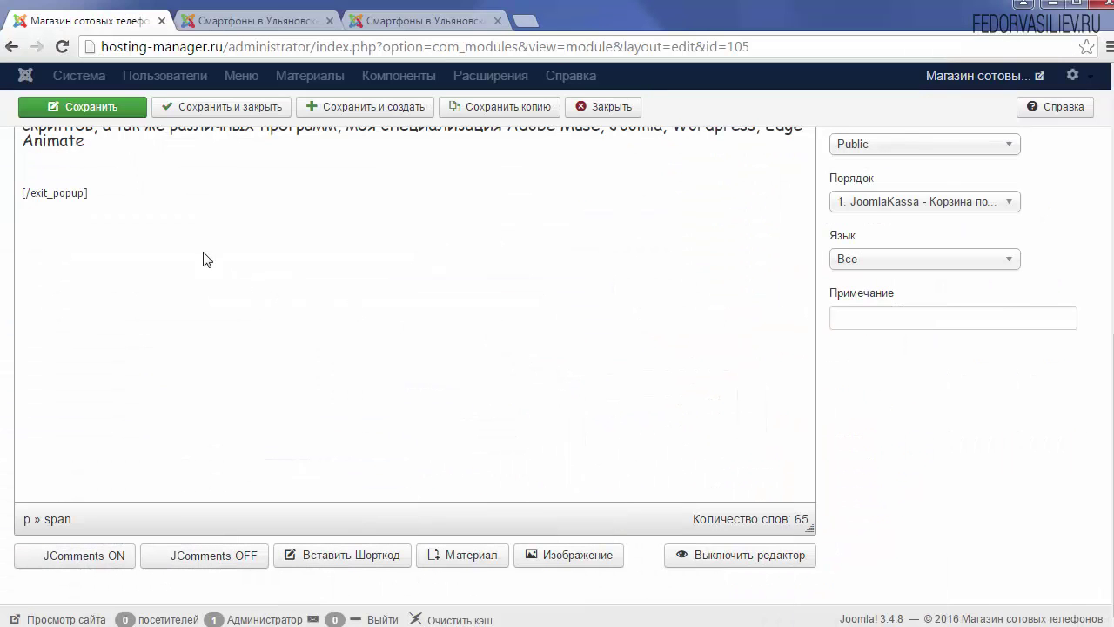
Start a YouTube Видео Pro shortcode in the module and paste the copied video address as its link (Ссылка).
{"action": "left_click", "coordinate": [353, 553]}
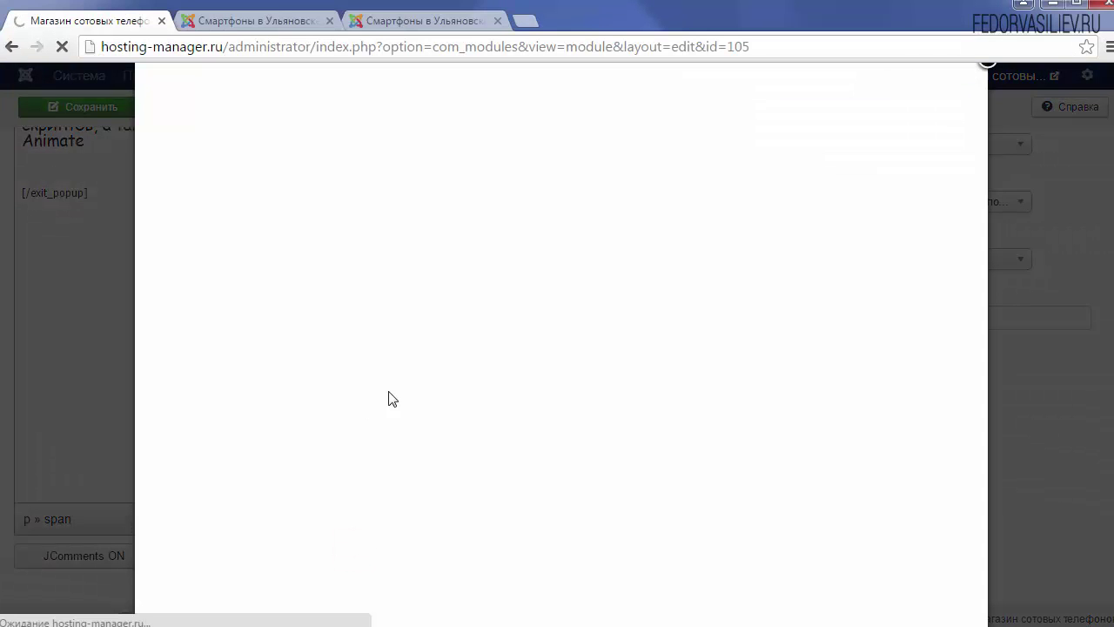
{"action": "scroll", "coordinate": [429, 369], "scroll_direction": "down", "scroll_amount": 3}
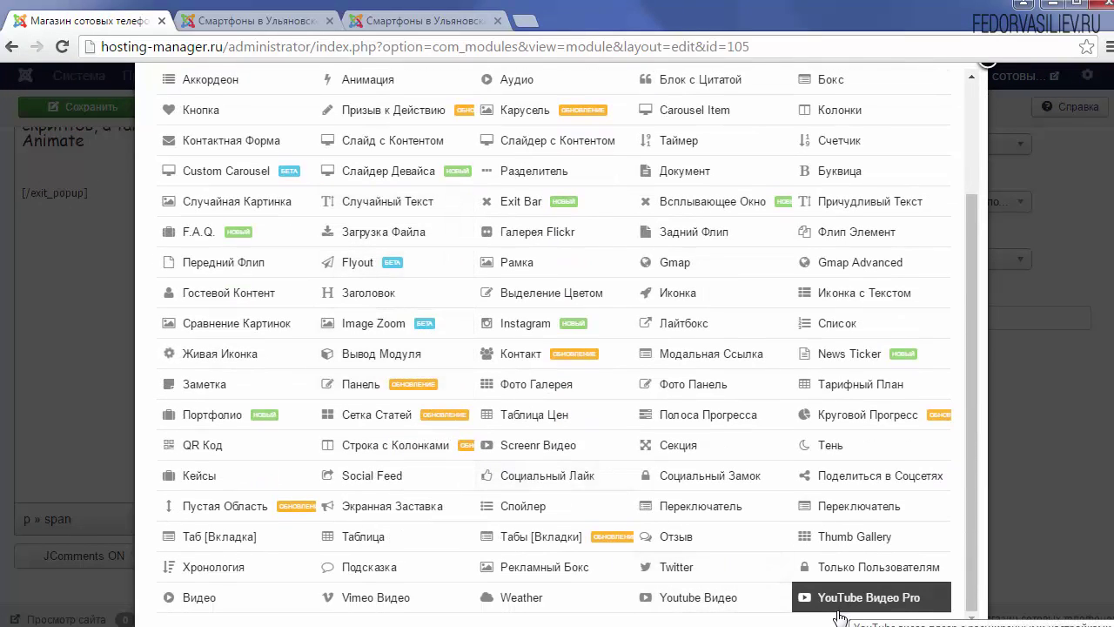
{"action": "left_click", "coordinate": [888, 599]}
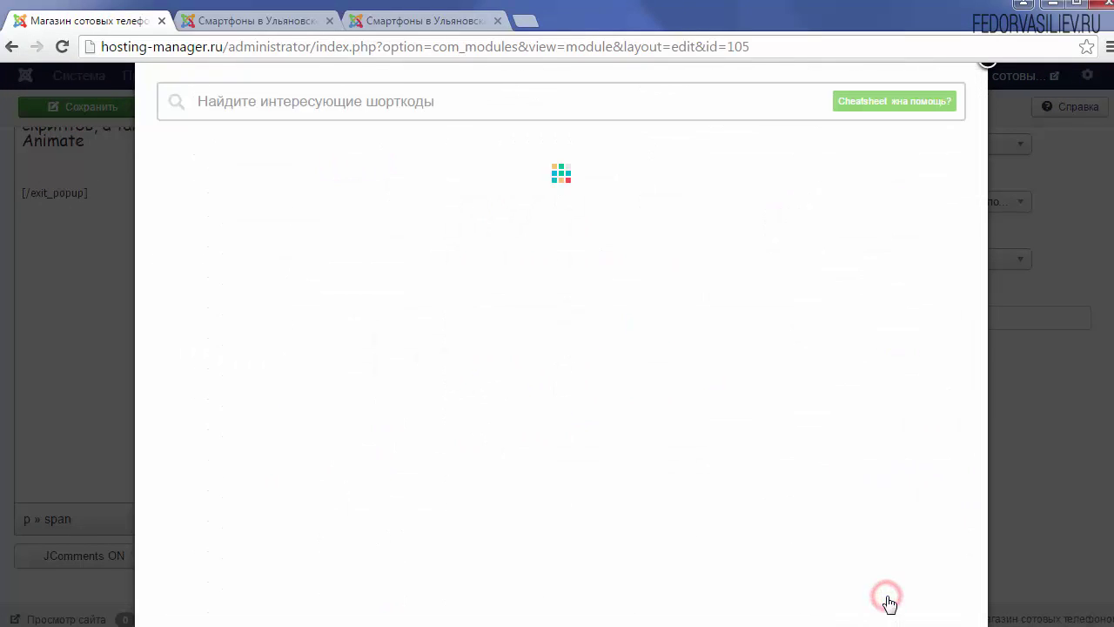
{"action": "right_click", "coordinate": [208, 251]}
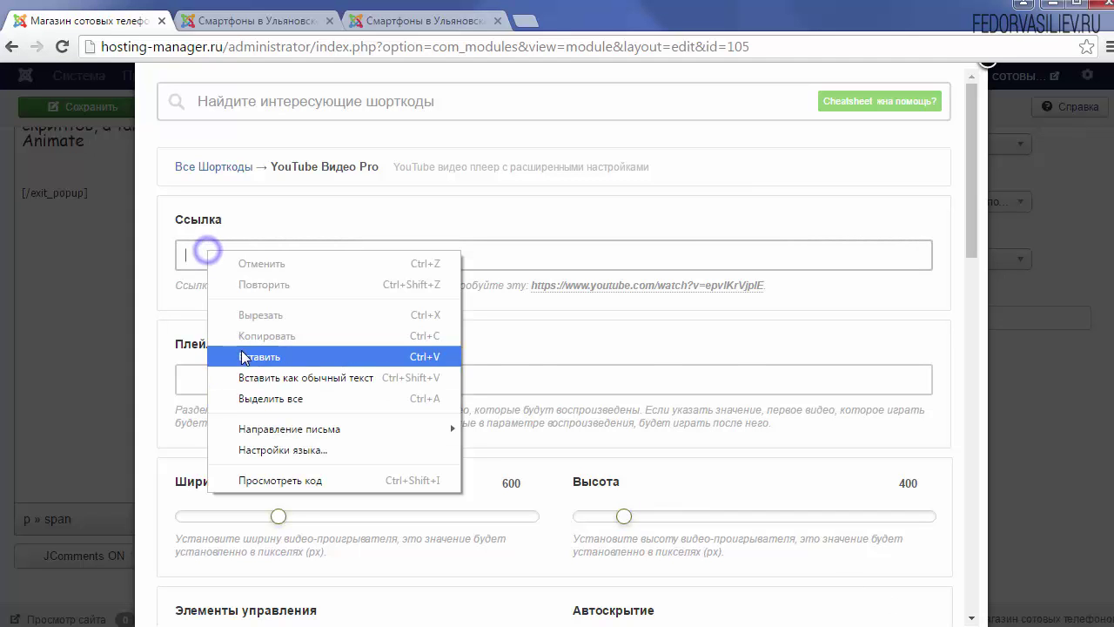
{"action": "left_click", "coordinate": [241, 350]}
Turn on autoplay (Автовоспроизведение) for the video and insert the shortcode into the module text.
{"action": "left_click_drag", "start_coordinate": [973, 248], "coordinate": [976, 291]}
{"action": "scroll", "coordinate": [247, 125], "scroll_direction": "down", "scroll_amount": 2}
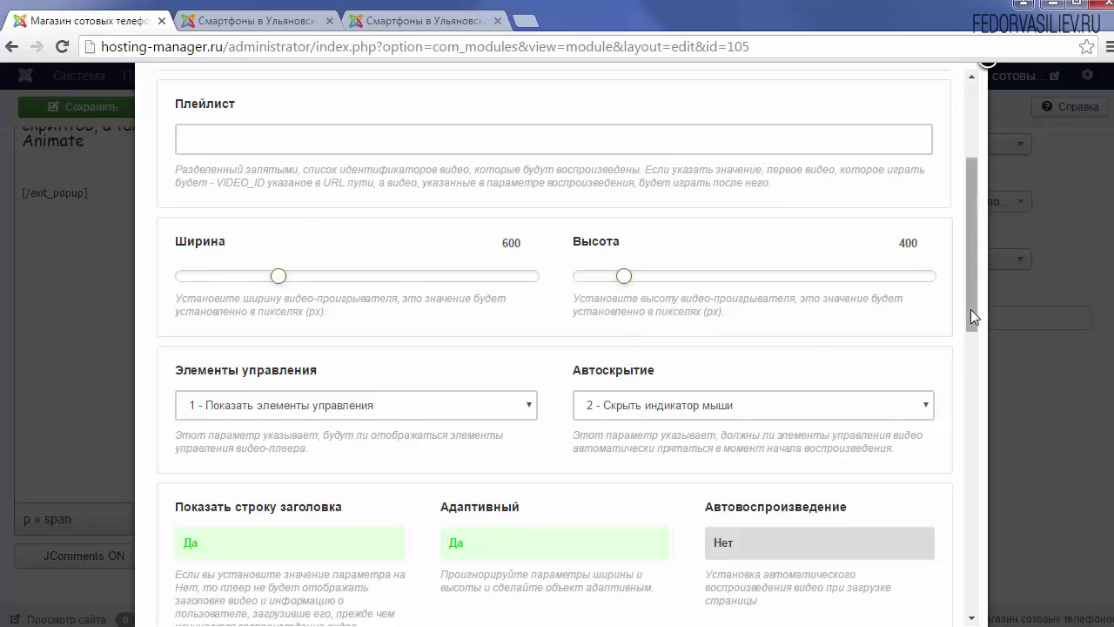
{"action": "left_click_drag", "start_coordinate": [972, 316], "coordinate": [971, 339]}
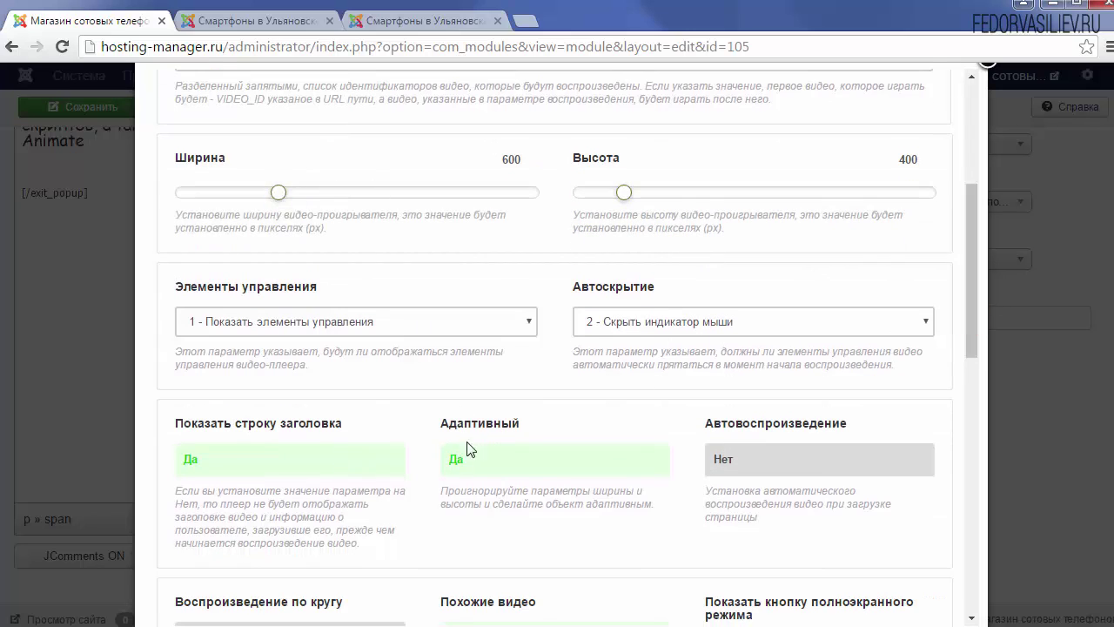
{"action": "scroll", "coordinate": [703, 517], "scroll_direction": "down", "scroll_amount": 10}
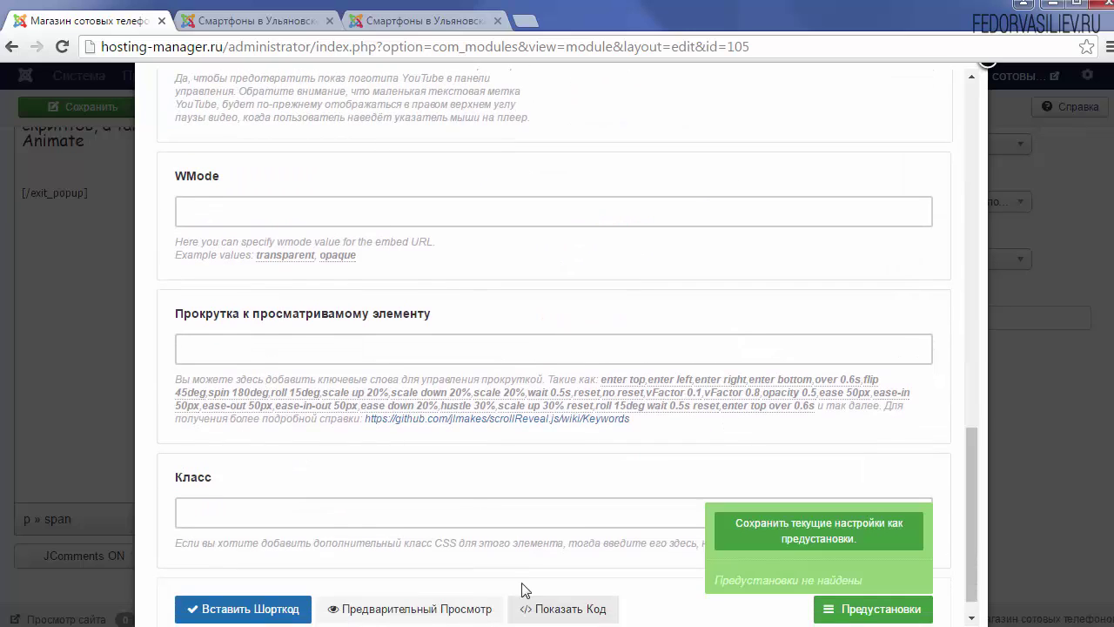
{"action": "left_click", "coordinate": [248, 578]}
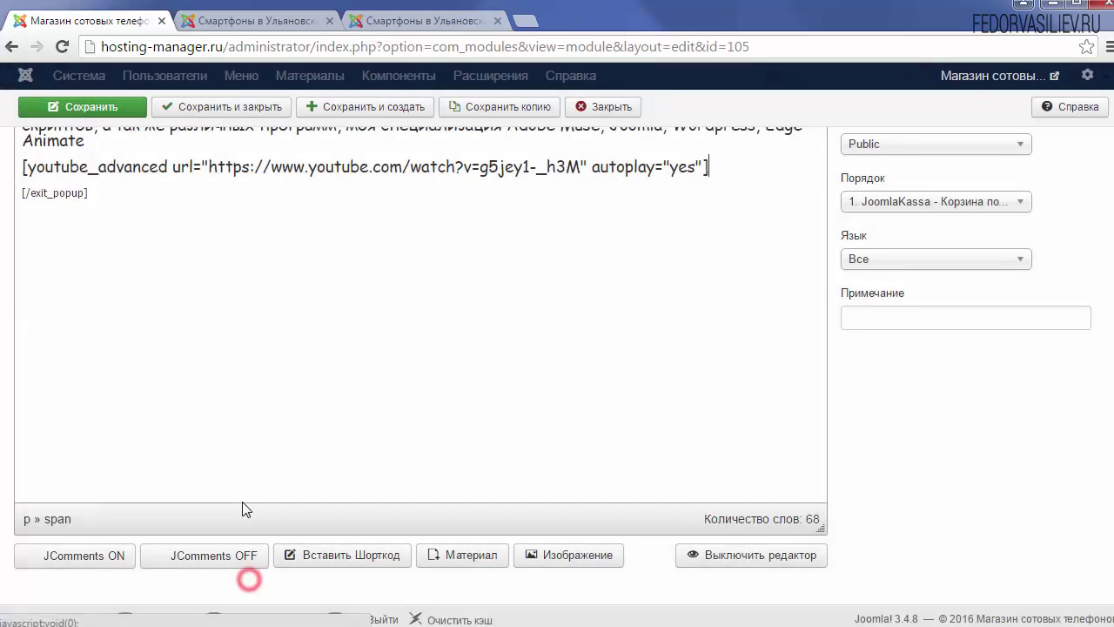
Clear the text formatting of the youtube_advanced shortcode line, keeping the introduction paragraph's formatting.
{"action": "scroll", "coordinate": [261, 479], "scroll_direction": "up", "scroll_amount": 3}
{"action": "left_click_drag", "start_coordinate": [718, 346], "coordinate": [21, 339]}
{"action": "scroll", "coordinate": [261, 451], "scroll_direction": "up", "scroll_amount": 1}
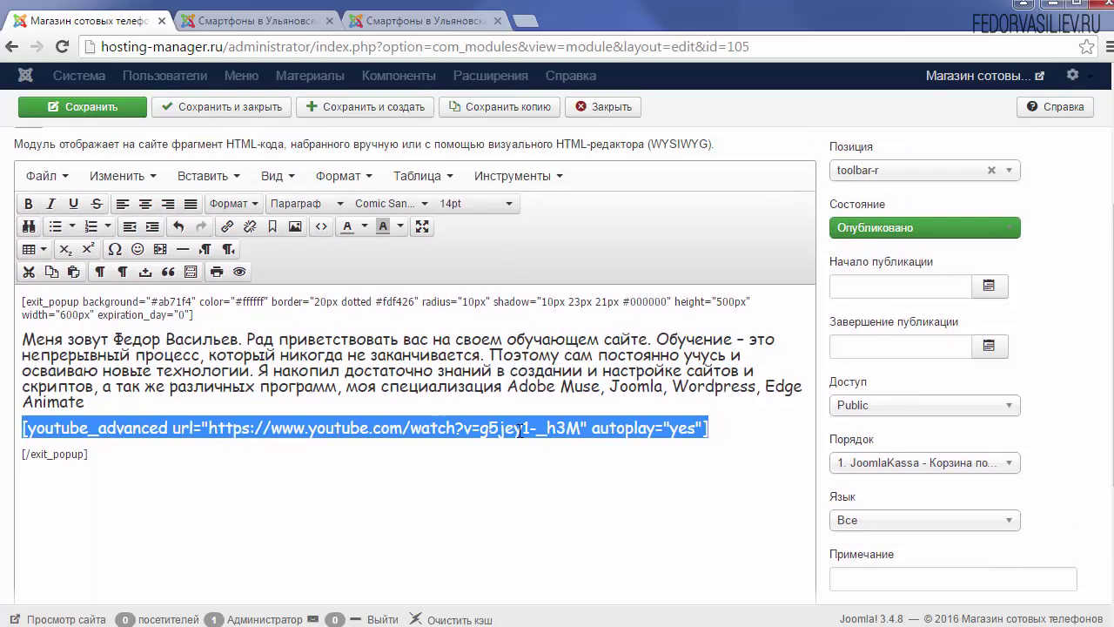
{"action": "left_click", "coordinate": [344, 175]}
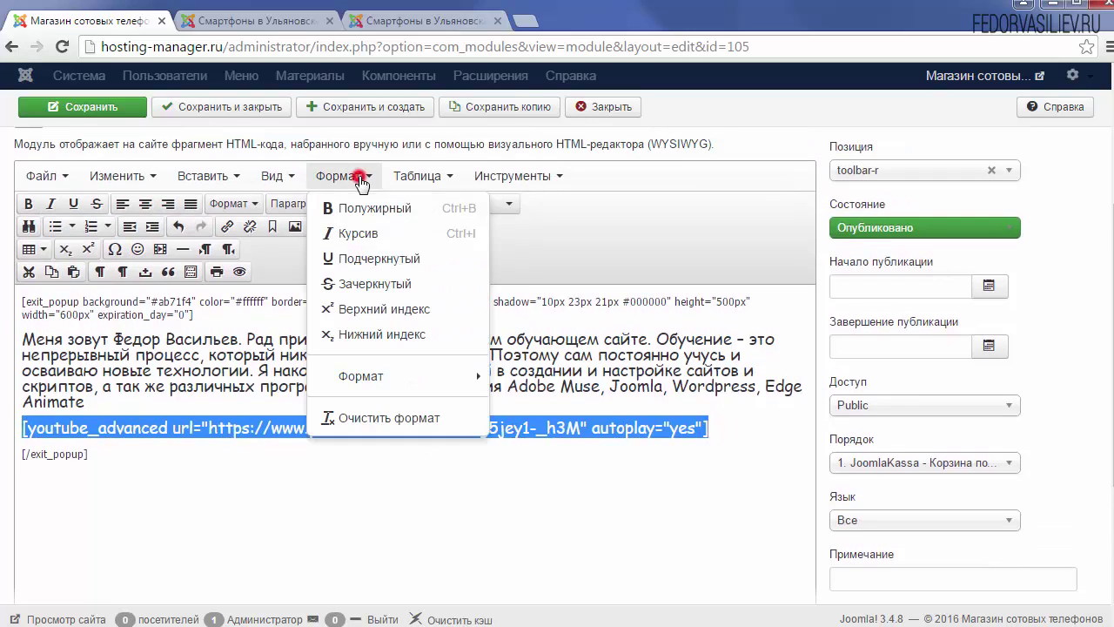
{"action": "left_click", "coordinate": [362, 418]}
{"action": "left_click_drag", "start_coordinate": [457, 427], "coordinate": [17, 428]}
{"action": "left_click", "coordinate": [111, 423]}
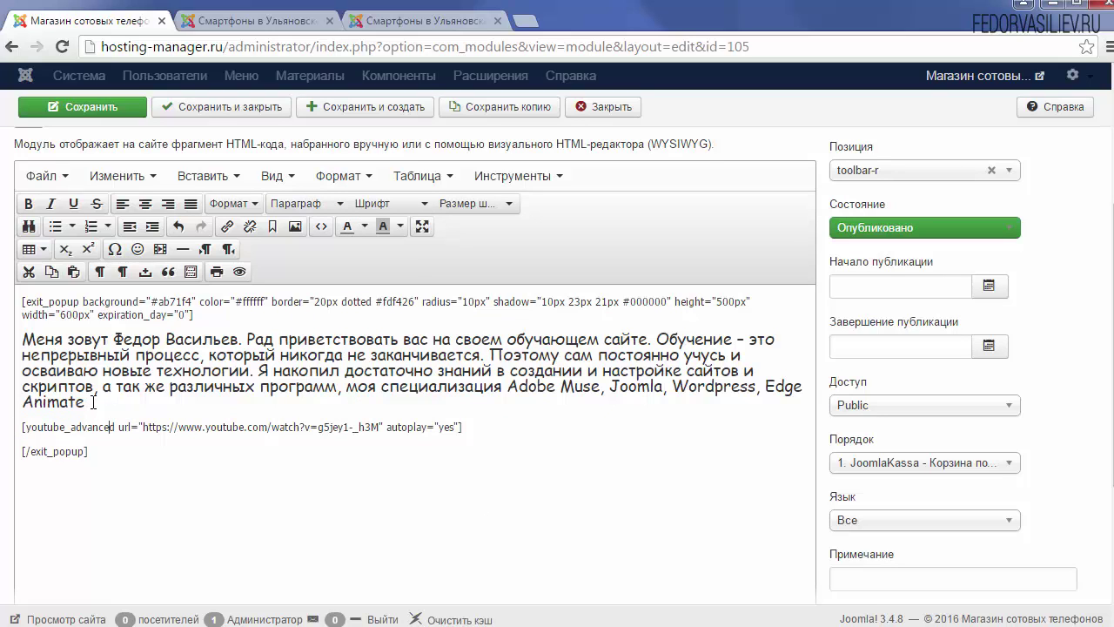
{"action": "left_click_drag", "start_coordinate": [98, 401], "coordinate": [22, 339]}
{"action": "left_click", "coordinate": [35, 350]}
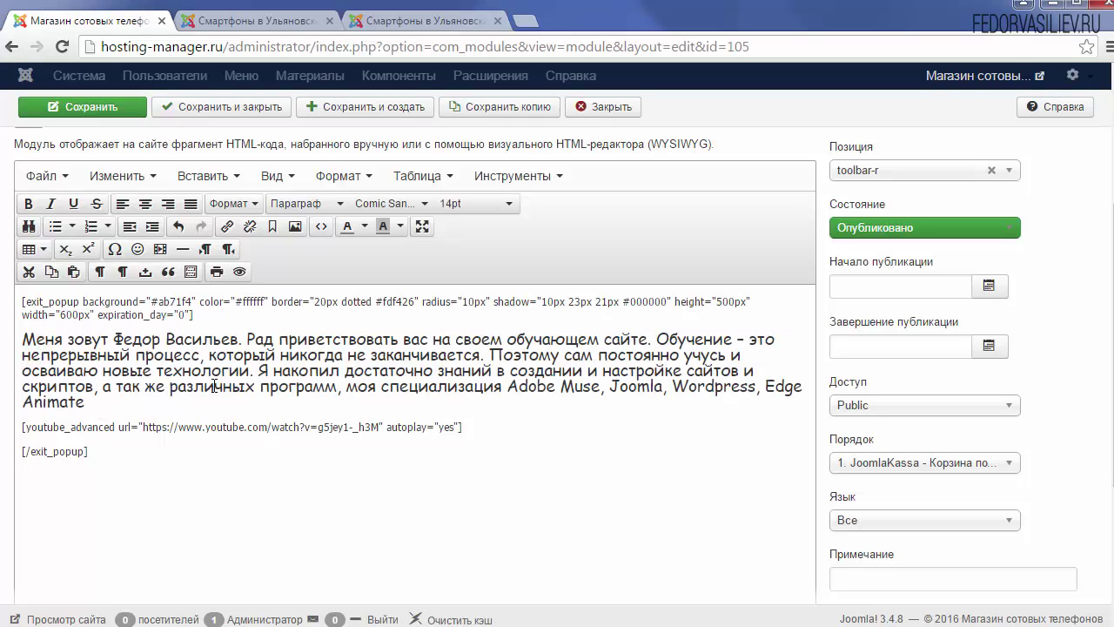
Save the module, reload the shop page to check the popup with its video, and close the popup.
{"action": "left_click", "coordinate": [117, 108]}
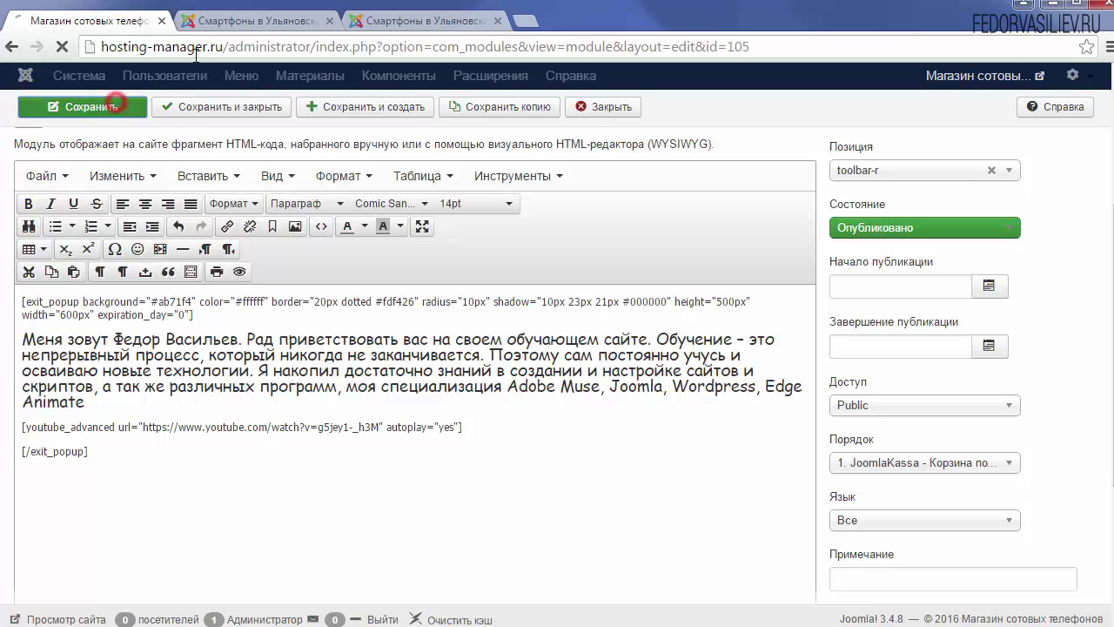
{"action": "left_click", "coordinate": [213, 19]}
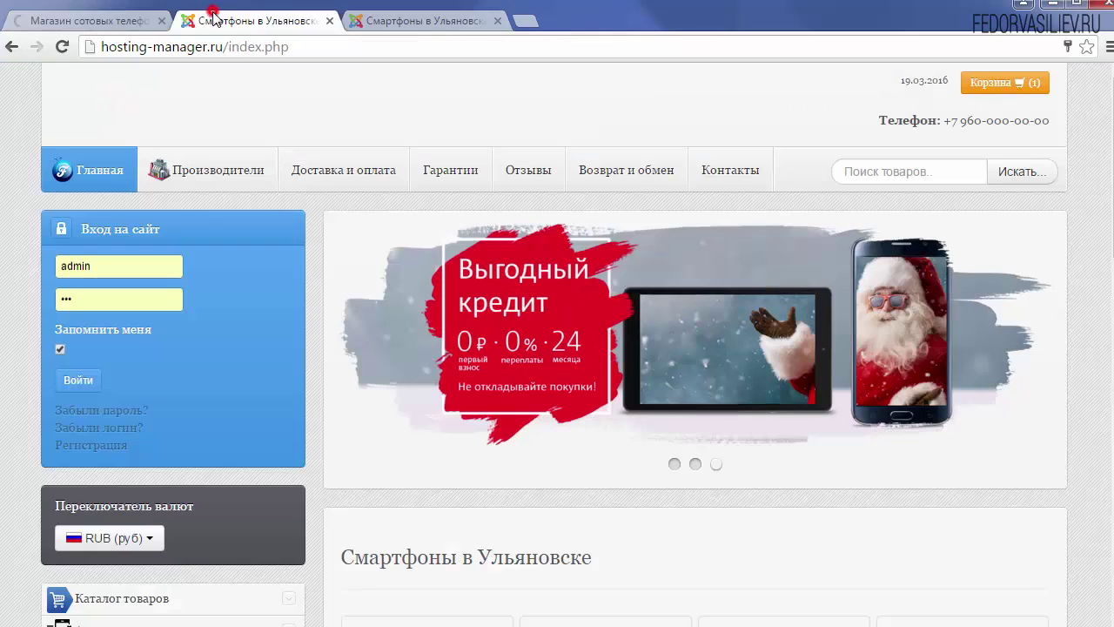
{"action": "left_click", "coordinate": [61, 48]}
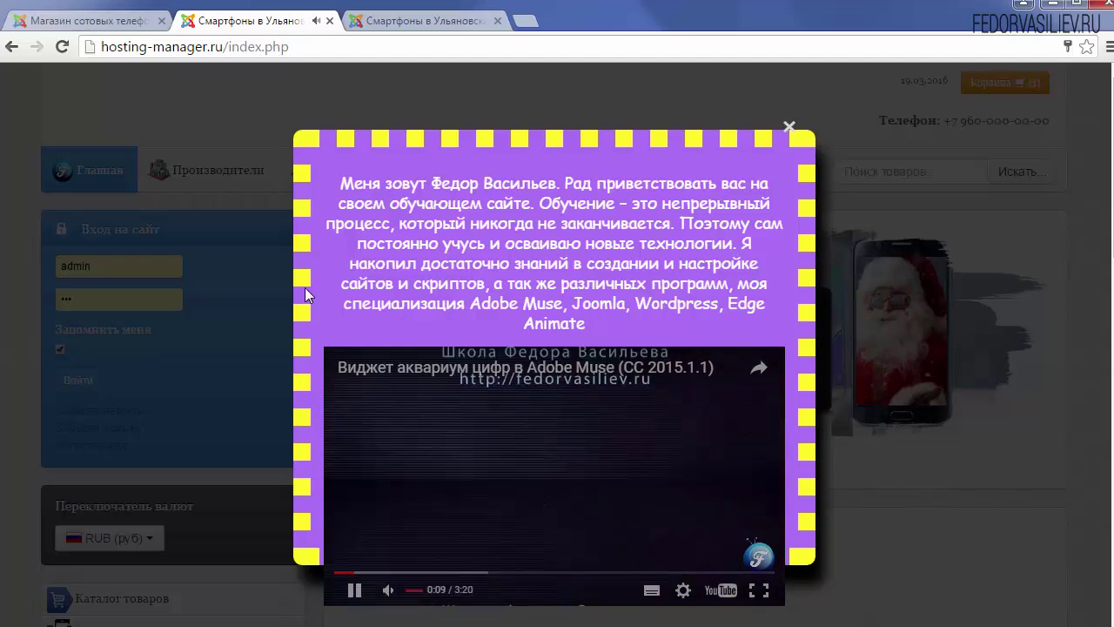
{"action": "left_click", "coordinate": [788, 126]}
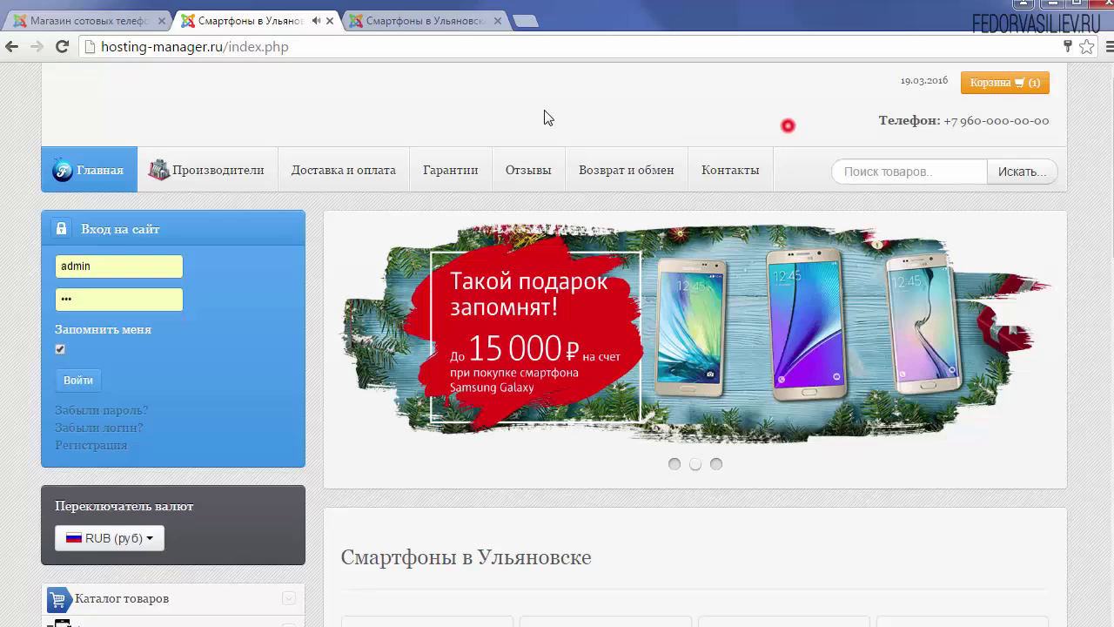
Set the height in the exit_popup shortcode to 600px and save the module.
{"action": "left_click", "coordinate": [85, 21]}
{"action": "scroll", "coordinate": [247, 428], "scroll_direction": "down", "scroll_amount": 1}
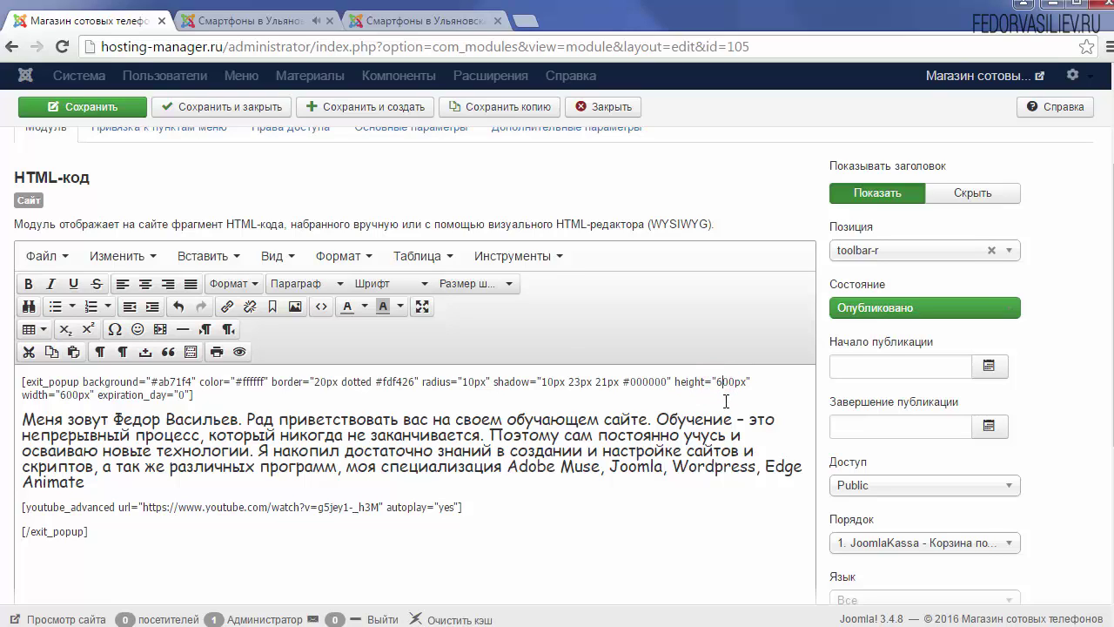
{"action": "left_click", "coordinate": [127, 108]}
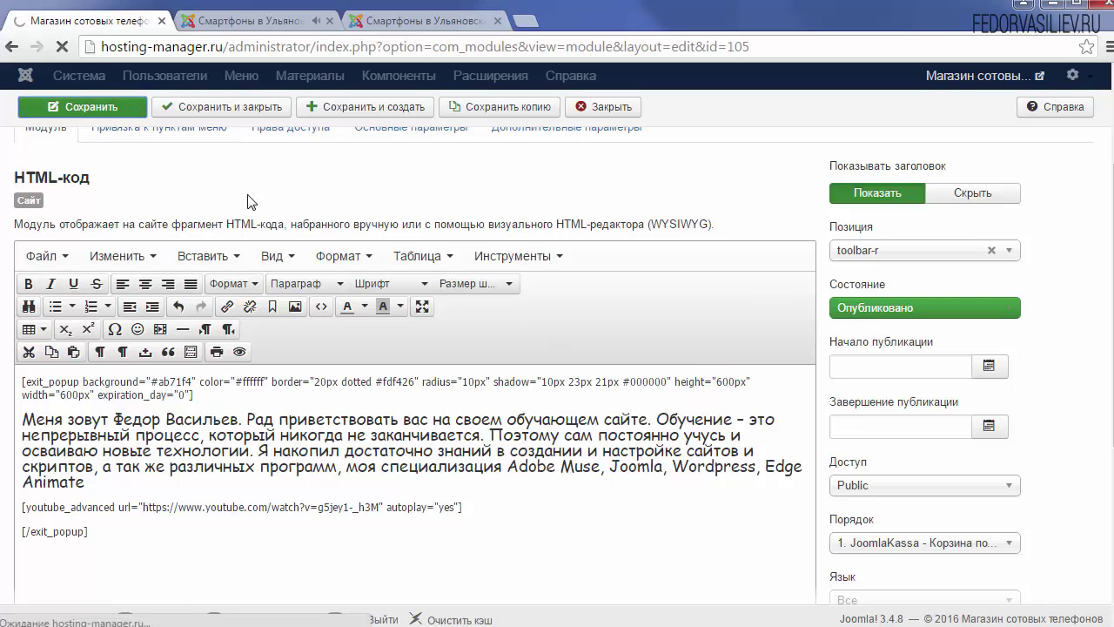
Reload the shop page to check how the text and video fit the taller popup, and test closing it.
{"action": "left_click", "coordinate": [244, 20]}
{"action": "left_click", "coordinate": [62, 49]}
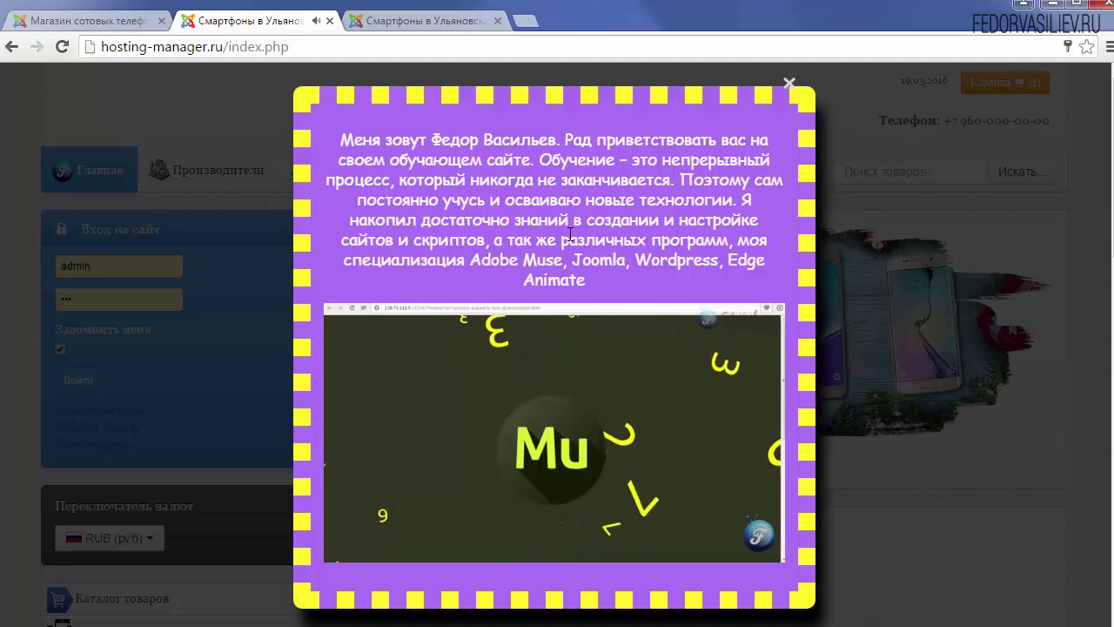
{"action": "mouse_move", "coordinate": [368, 340]}
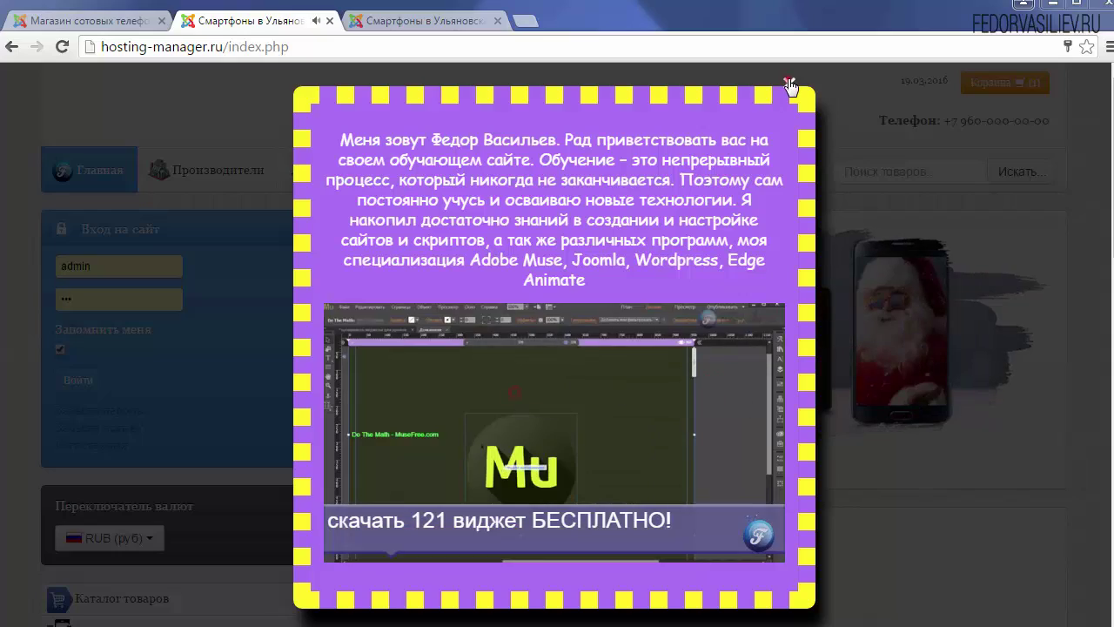
{"action": "left_click", "coordinate": [790, 86]}
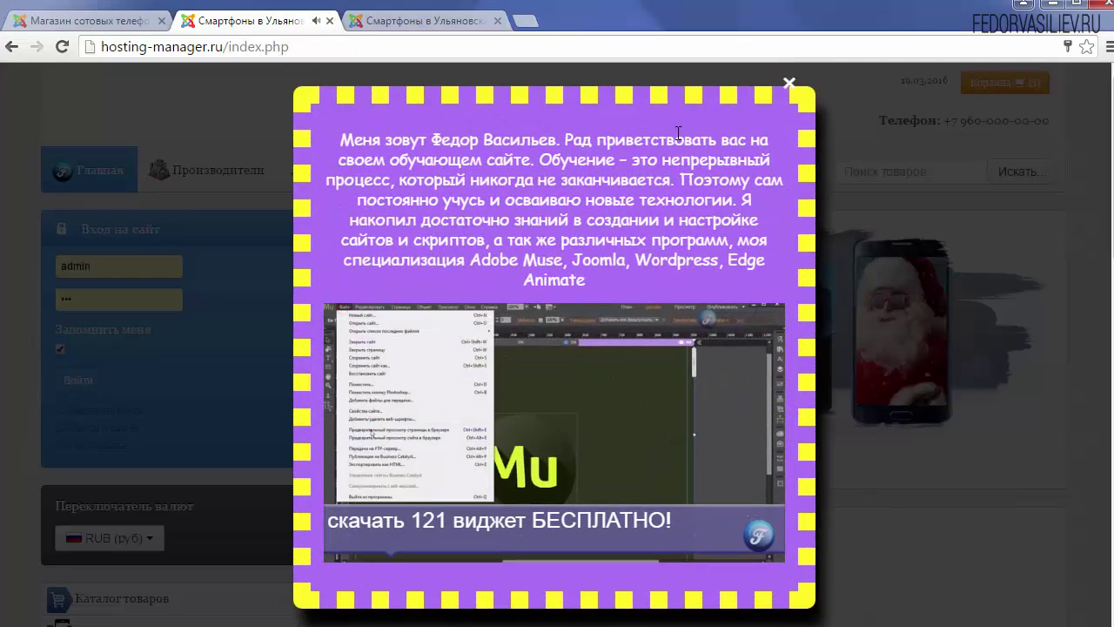
{"action": "left_click", "coordinate": [789, 84]}
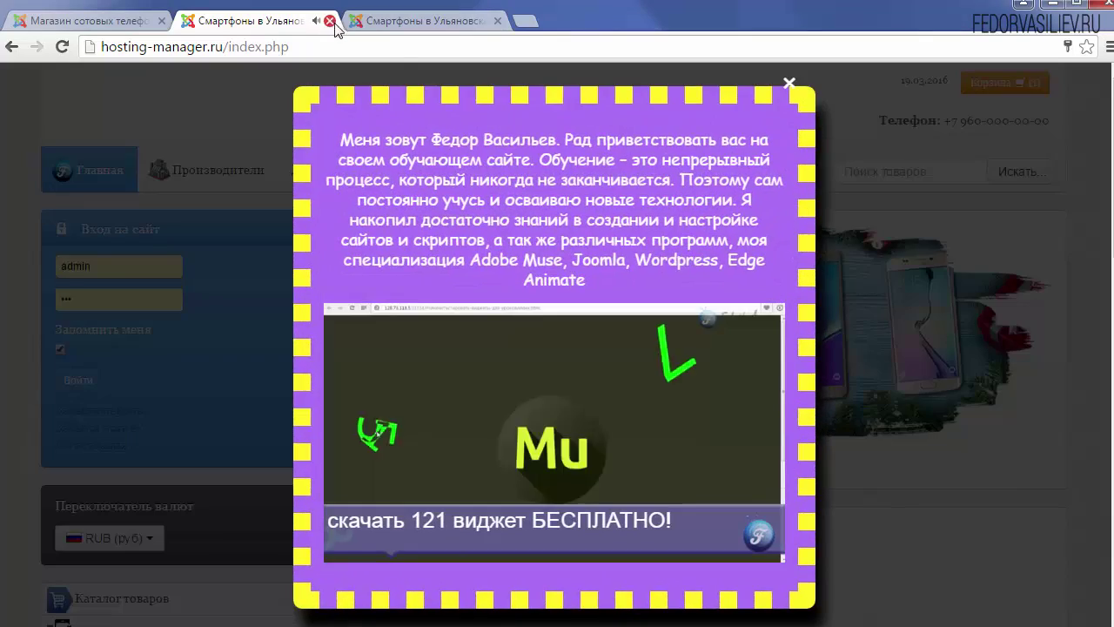
{"action": "left_click", "coordinate": [789, 83]}
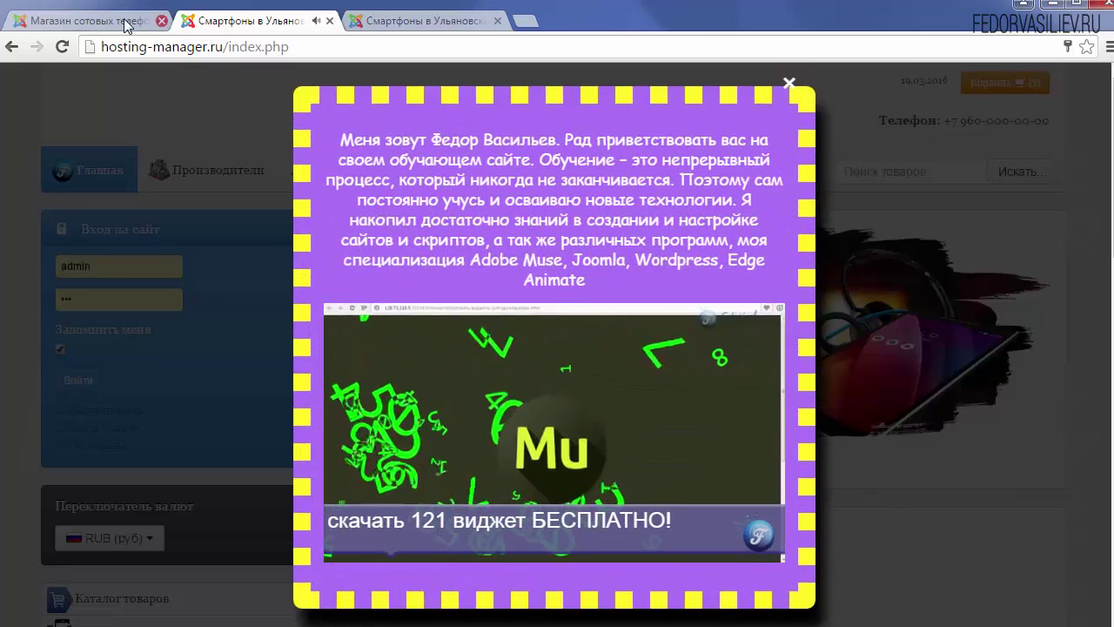
Set expiration_day in the module's exit_popup shortcode to 30 and save the module.
{"action": "left_click", "coordinate": [126, 24]}
{"action": "triple_click", "coordinate": [193, 308]}
{"action": "left_click", "coordinate": [193, 308]}
{"action": "left_click", "coordinate": [149, 307]}
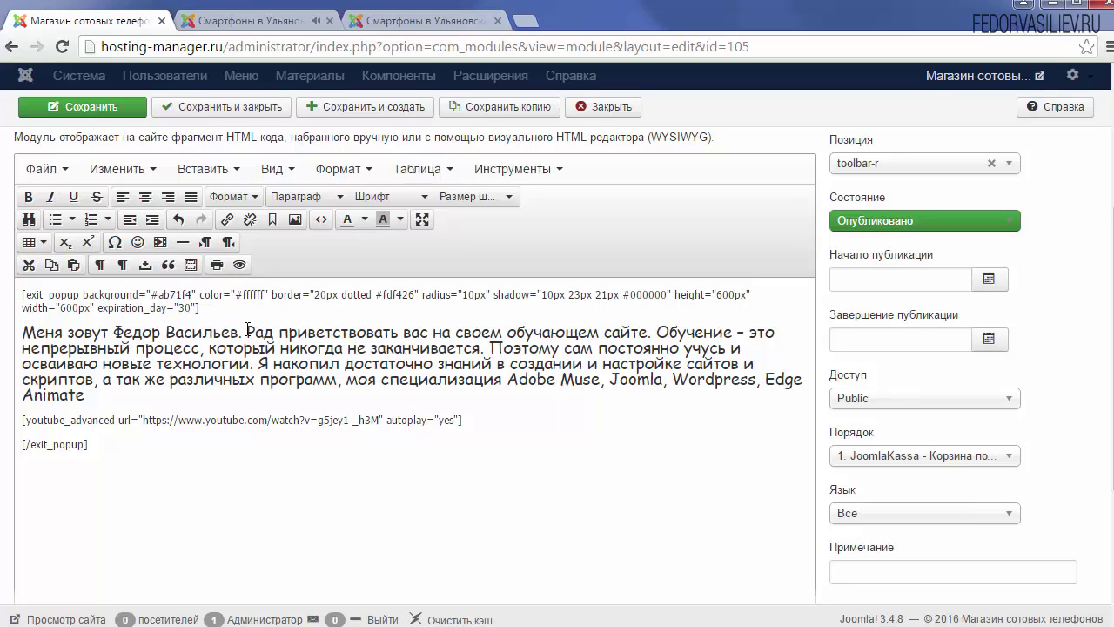
{"action": "left_click", "coordinate": [182, 304]}
{"action": "left_click_drag", "start_coordinate": [168, 307], "coordinate": [161, 305]}
{"action": "left_click", "coordinate": [180, 307]}
{"action": "left_click", "coordinate": [87, 114]}
Close the popup on the shop page, reload the page to test the expiration setting, and dismiss the popup again.
{"action": "left_click", "coordinate": [214, 21]}
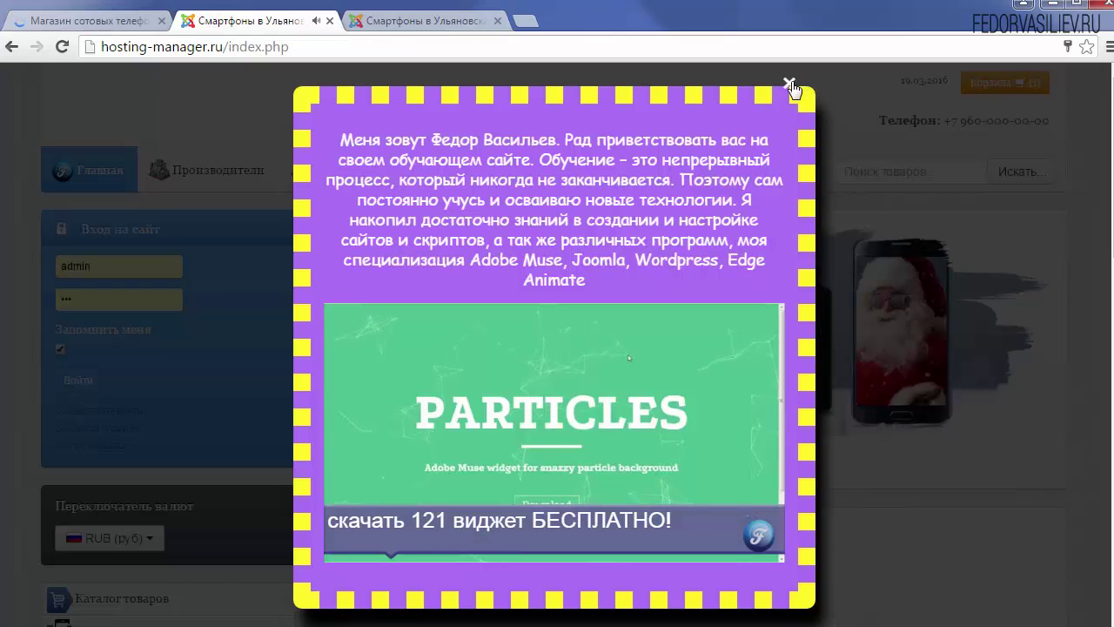
{"action": "left_click", "coordinate": [789, 83]}
{"action": "left_click", "coordinate": [61, 47]}
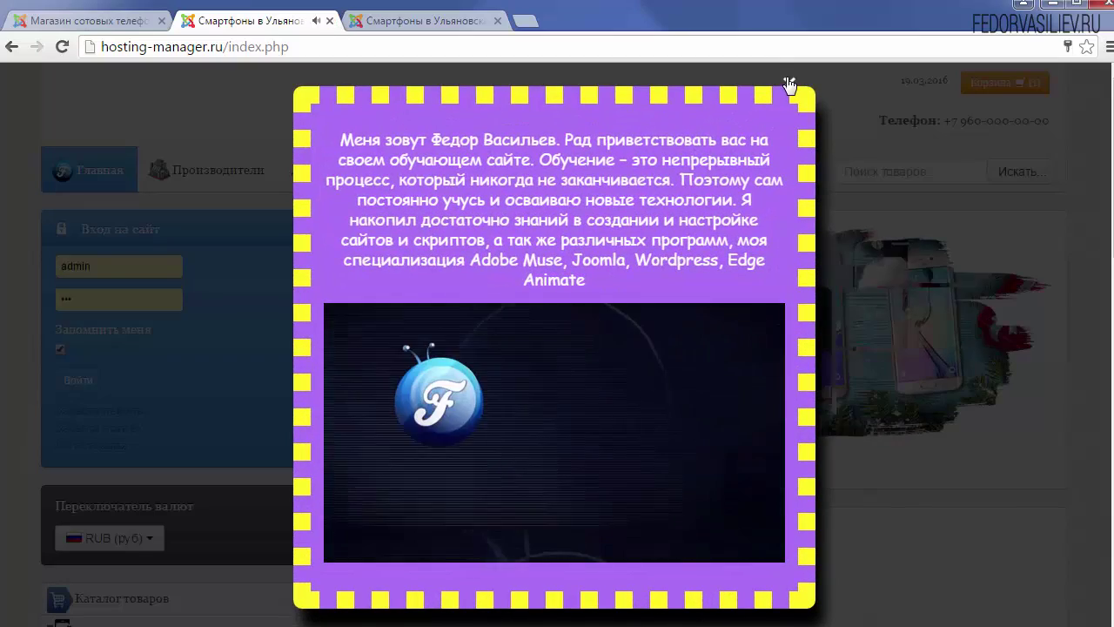
{"action": "left_click", "coordinate": [787, 80]}
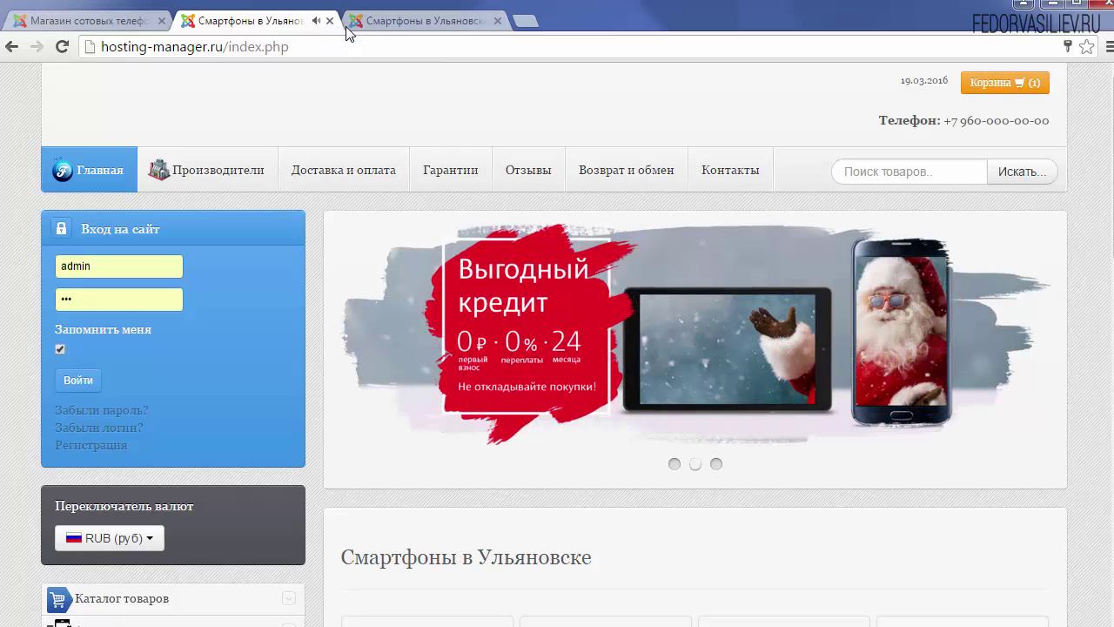
{"action": "left_click", "coordinate": [339, 115]}
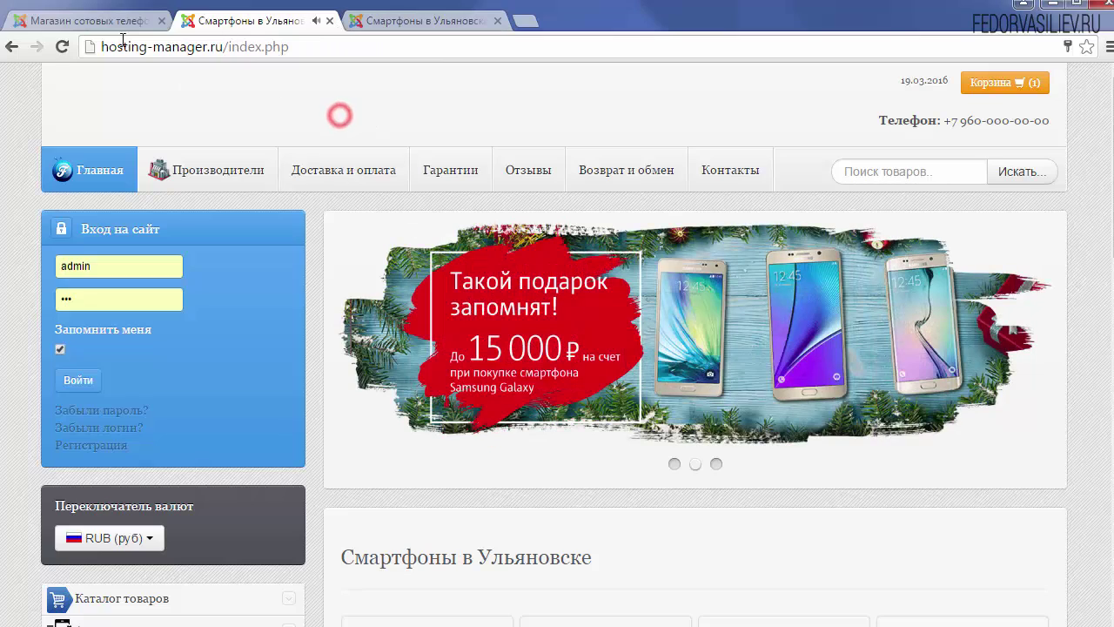
{"action": "scroll", "coordinate": [343, 472], "scroll_direction": "down", "scroll_amount": 5}
{"action": "scroll", "coordinate": [343, 474], "scroll_direction": "up", "scroll_amount": 5}
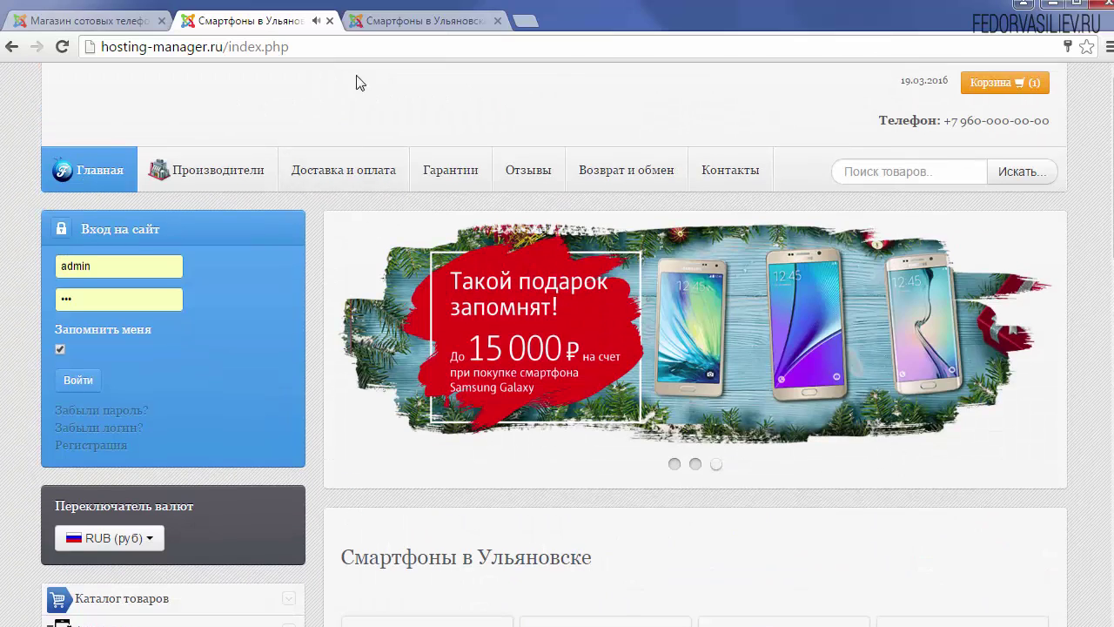
Close the shop page and the demo site's popup, and reopen the shop from the administrator panel to check whether the popup appears again.
{"action": "left_click", "coordinate": [330, 21]}
{"action": "left_click", "coordinate": [784, 87]}
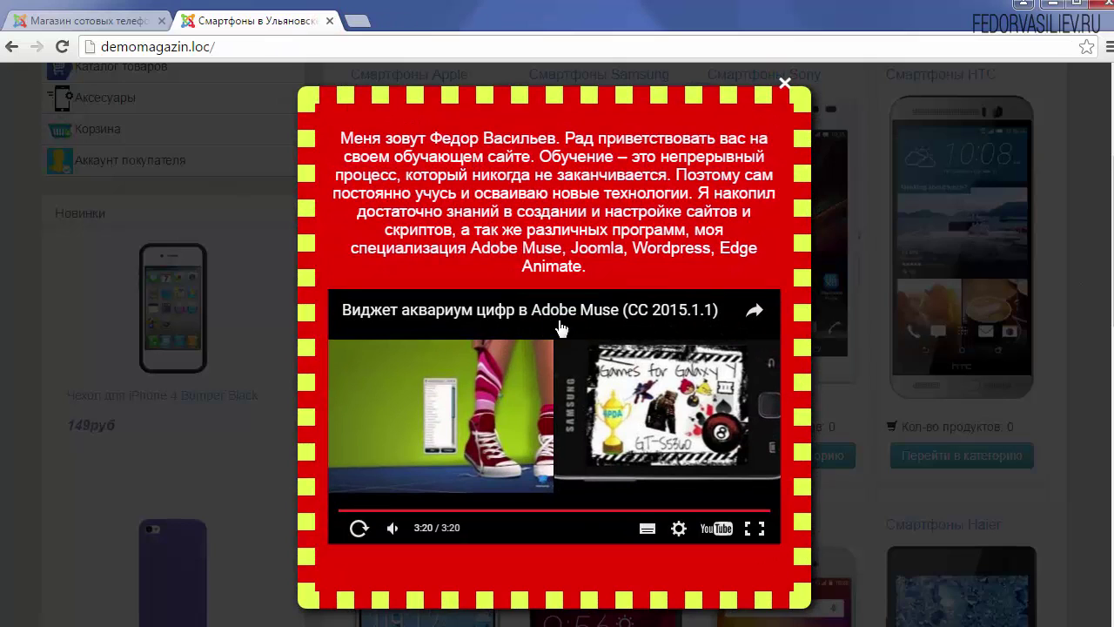
{"action": "left_click", "coordinate": [122, 23]}
{"action": "left_click", "coordinate": [992, 75]}
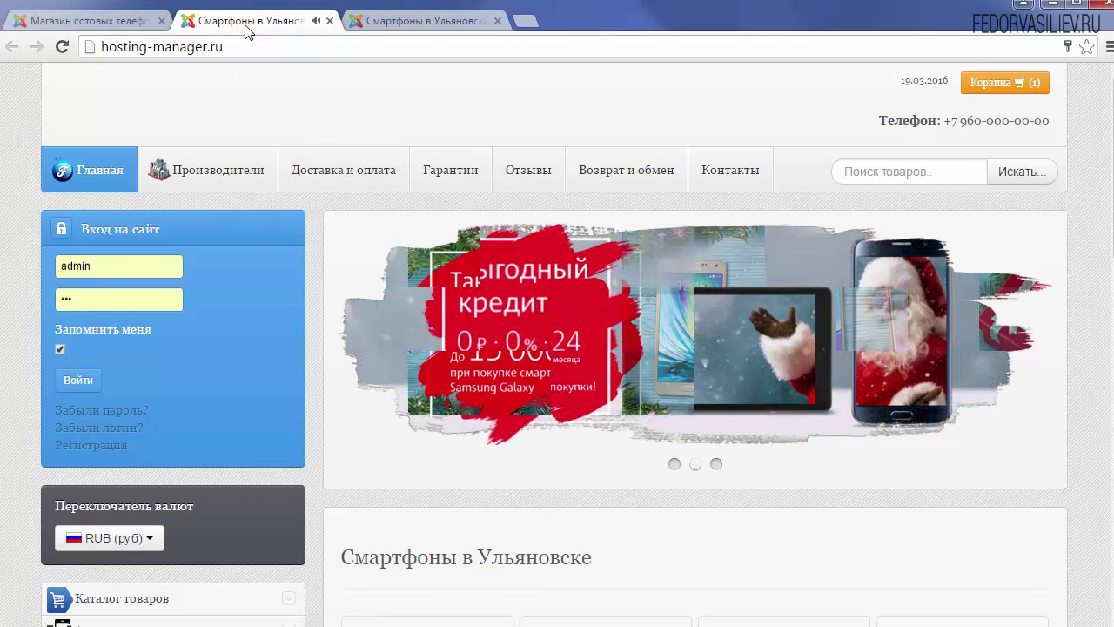
Return to the ОКНО module's editor and examine the exit_popup shortcode.
{"action": "left_click", "coordinate": [99, 24]}
{"action": "scroll", "coordinate": [94, 366], "scroll_direction": "down", "scroll_amount": 1}
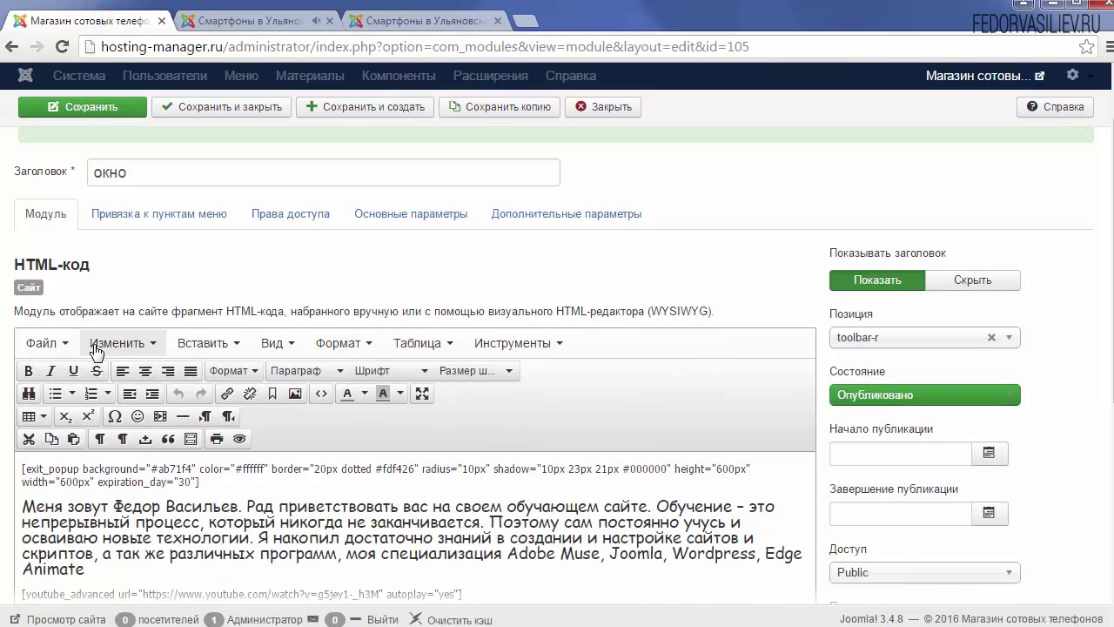
{"action": "scroll", "coordinate": [96, 351], "scroll_direction": "down", "scroll_amount": 2}
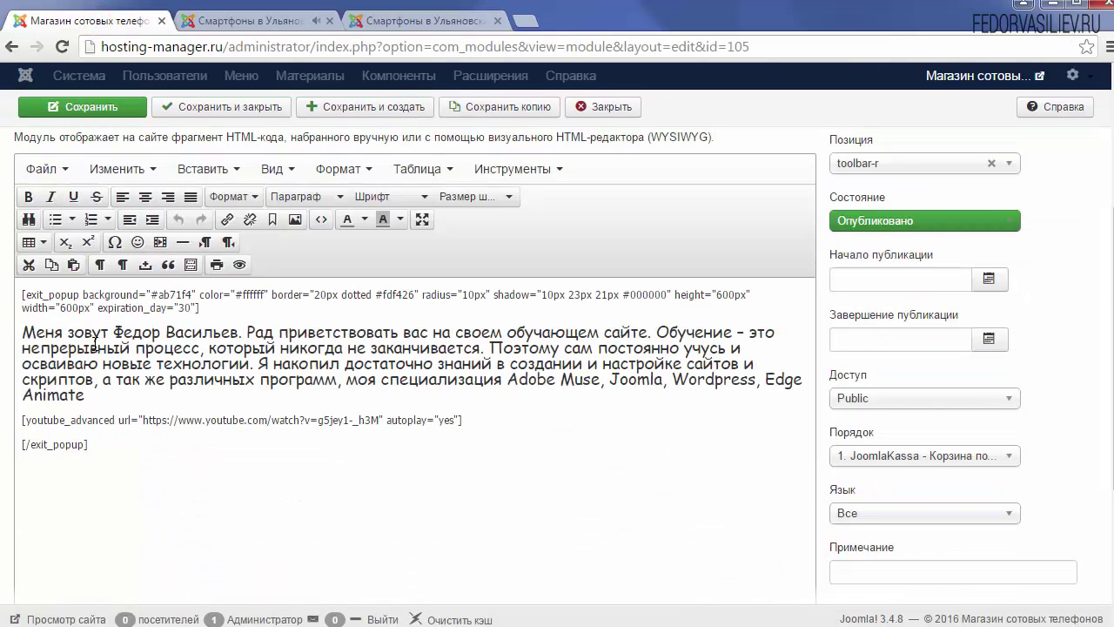